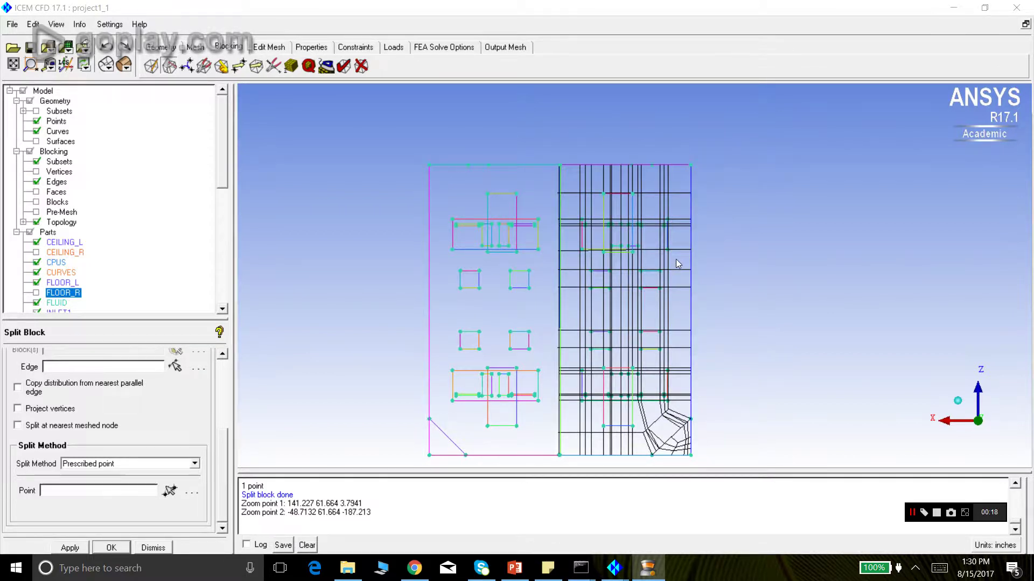
click(936, 515)
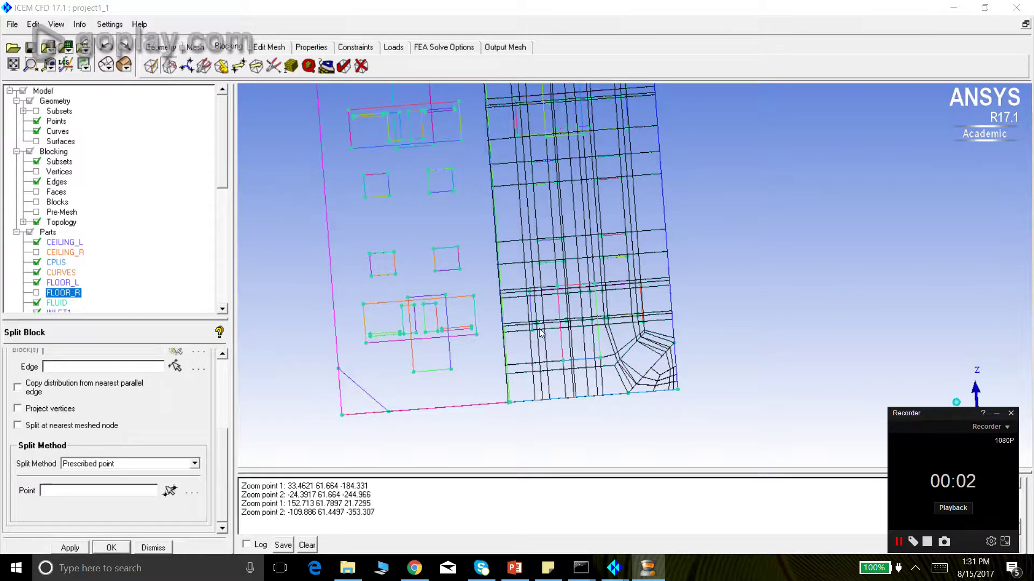
In the Left view, split the tall outer vertical edge at the upper of the two points above the right-hand table
click(13, 64)
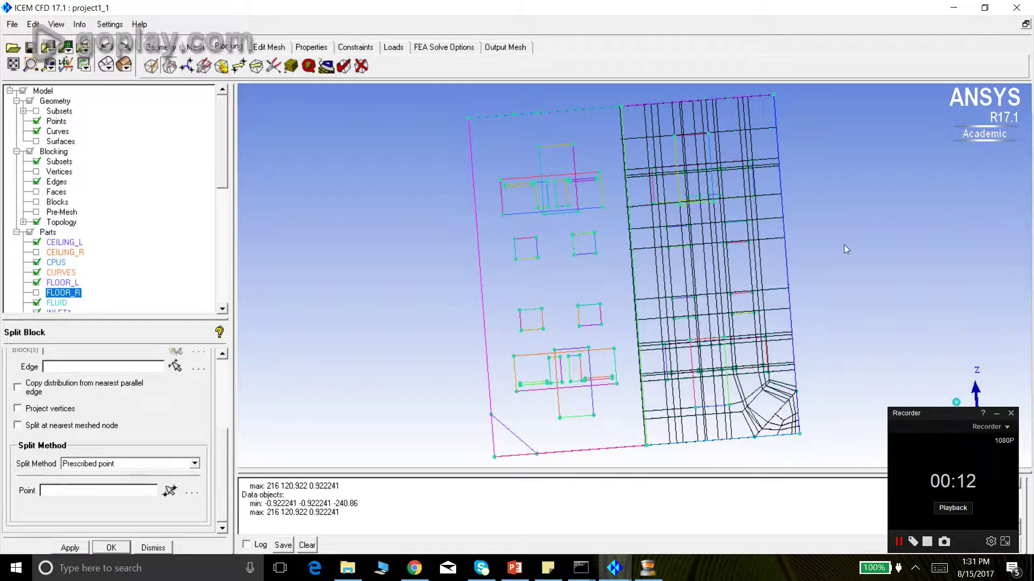
click(56, 25)
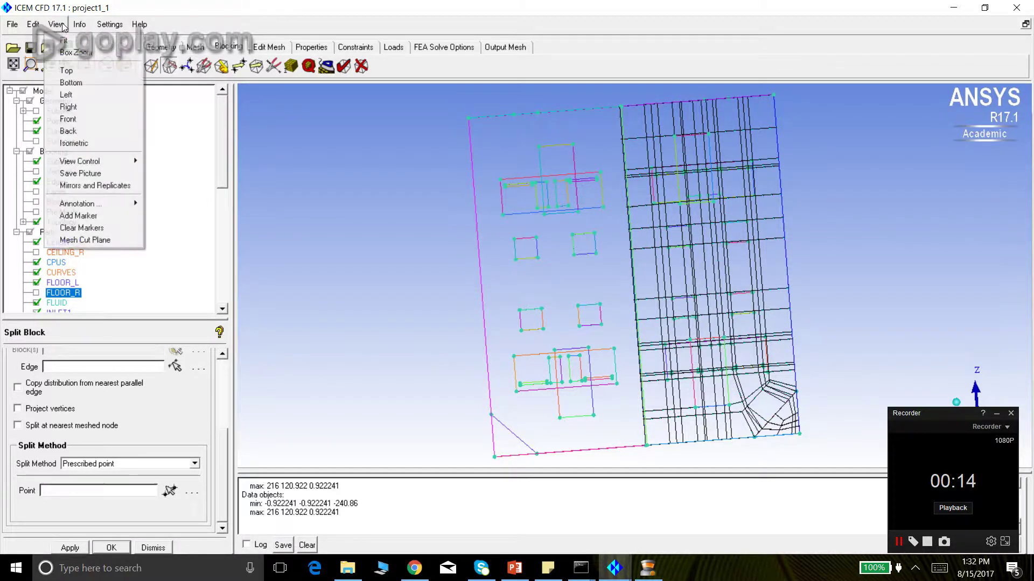
click(74, 94)
scroll(646, 237, up, 3)
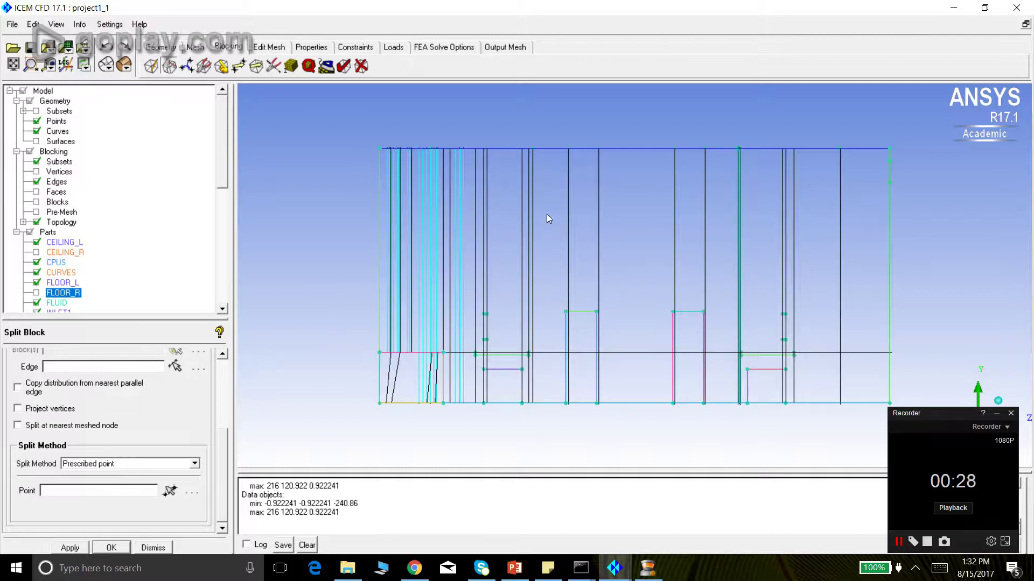
click(175, 366)
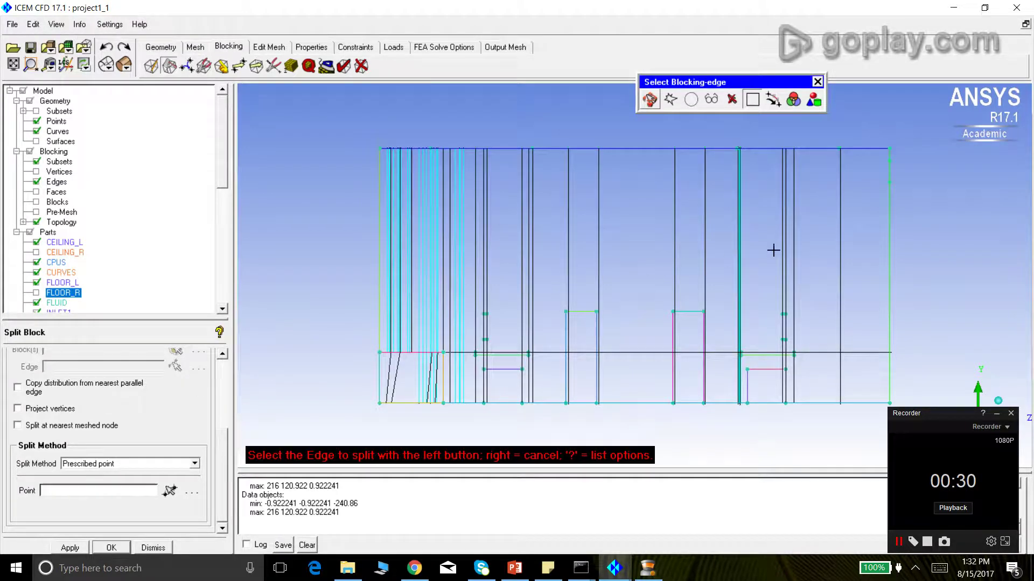
click(889, 199)
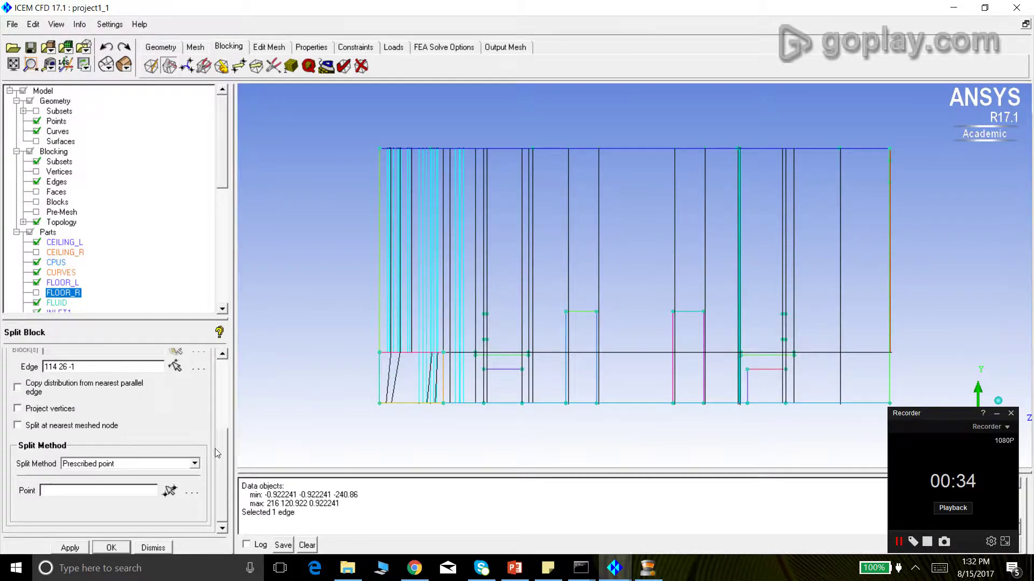
click(169, 490)
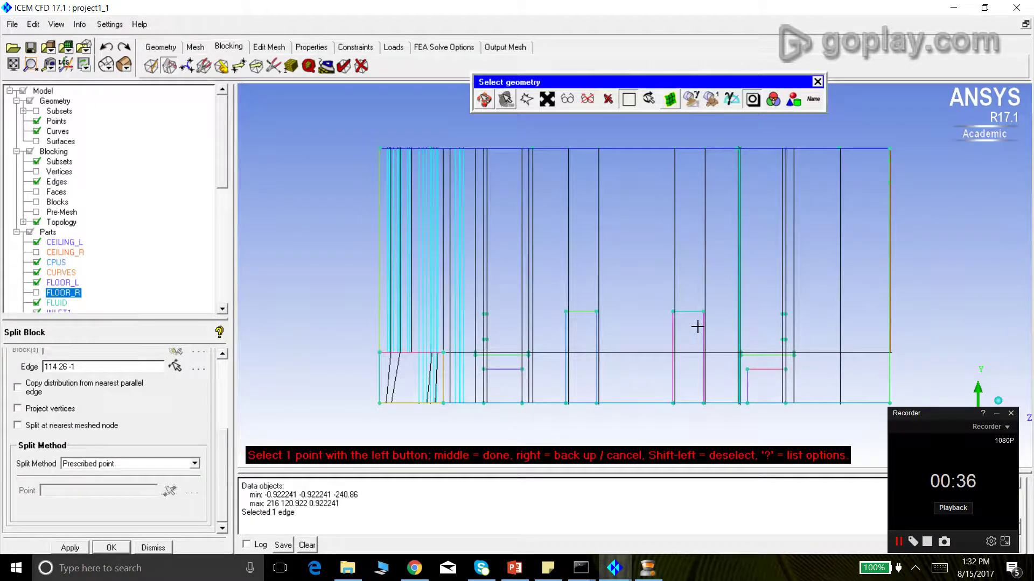
click(784, 314)
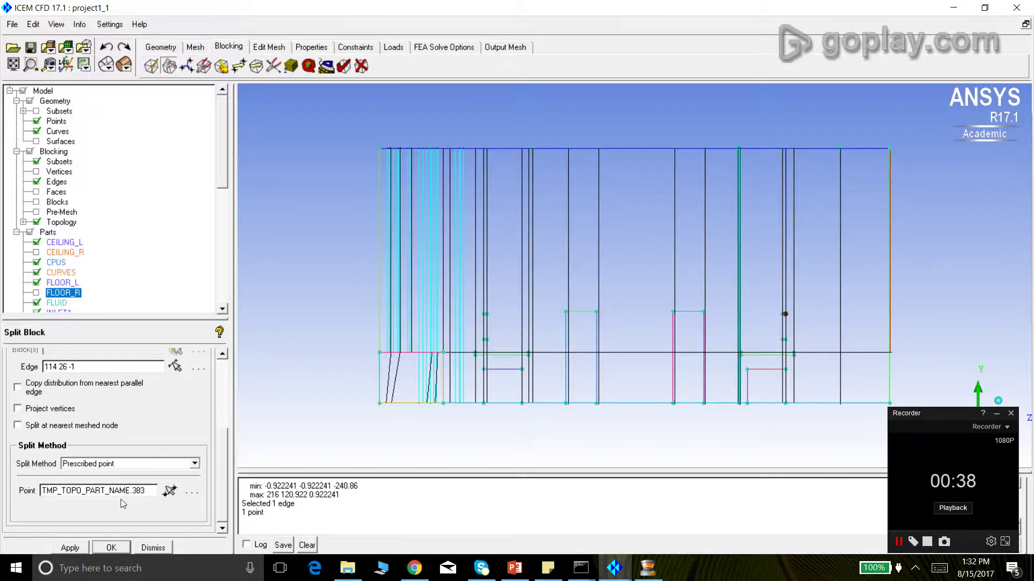
click(67, 548)
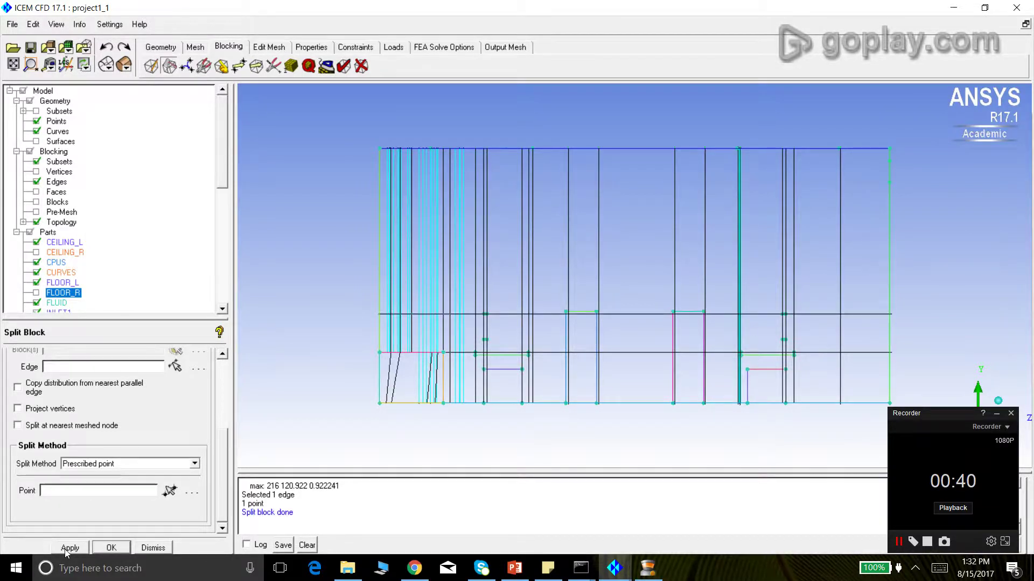
Split the upper segment of the outer vertical edge at the top right corner of the tall box beside the right-hand table
click(175, 367)
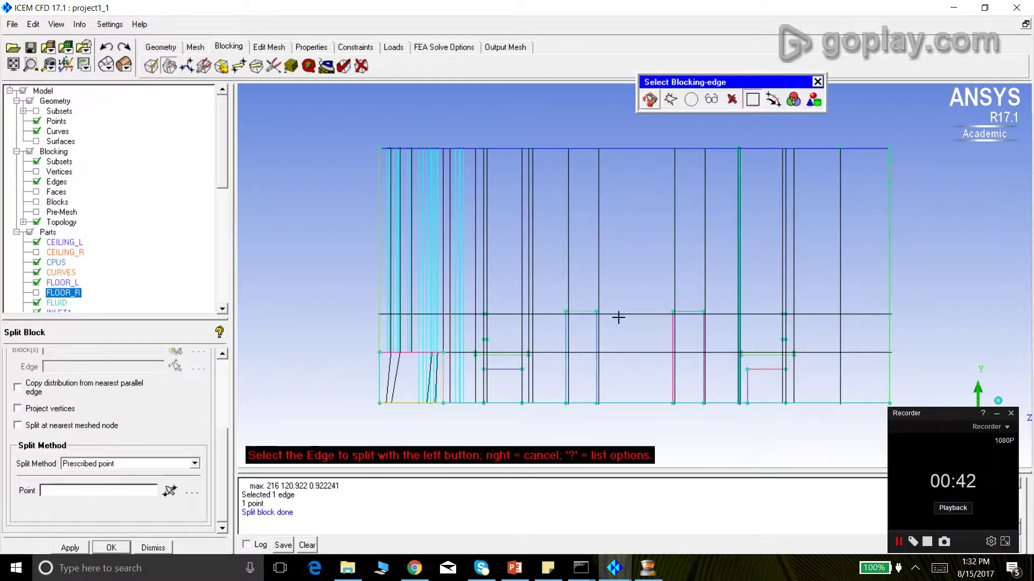
click(889, 253)
click(169, 491)
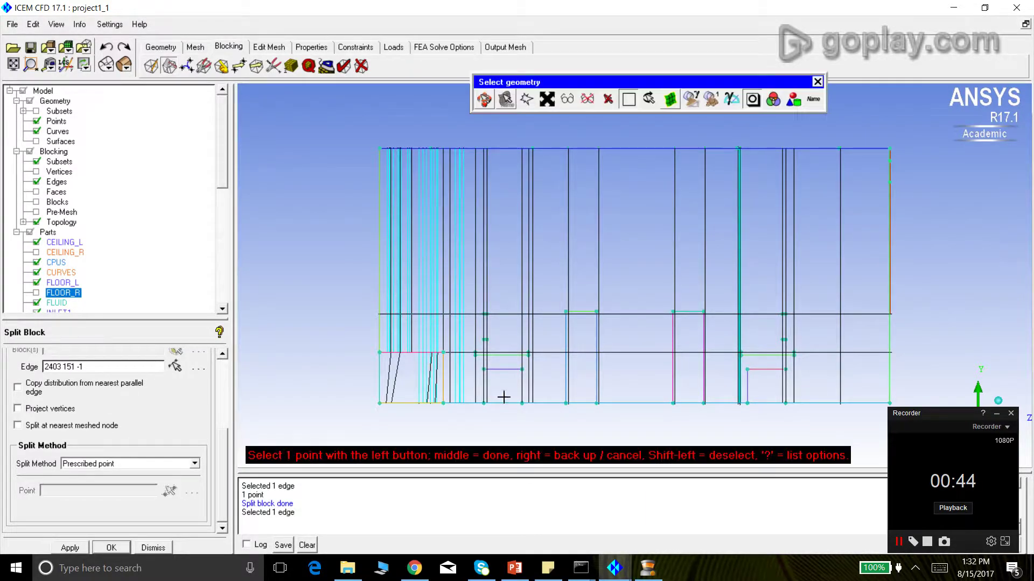
click(704, 311)
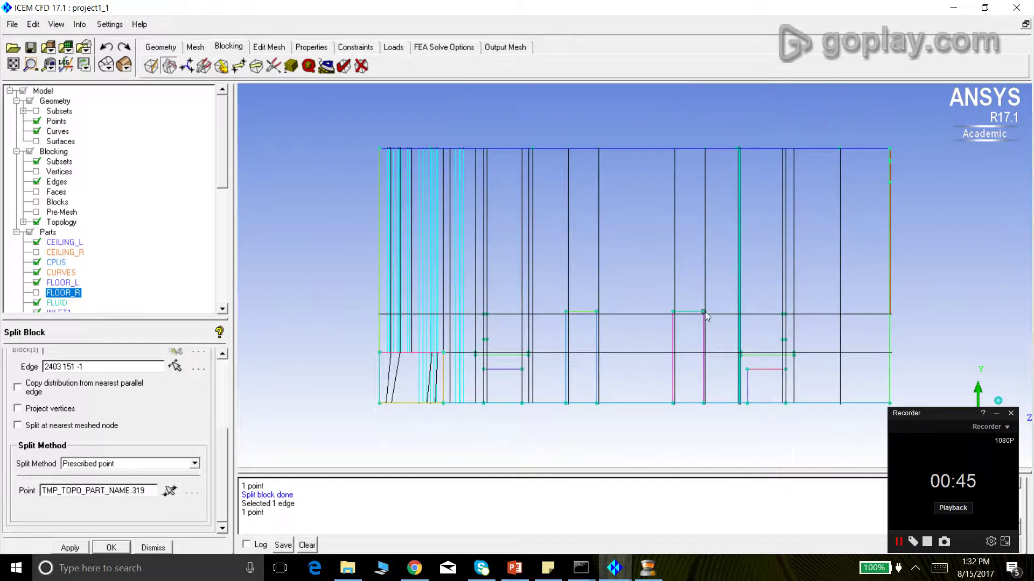
click(73, 549)
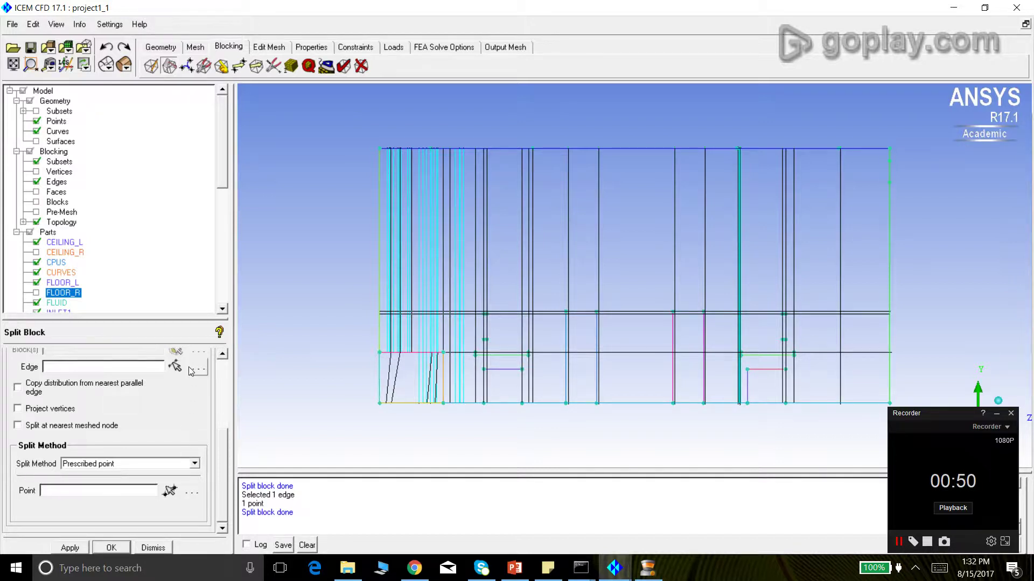
Split the outer vertical edge's middle segment at the lower of the two points above the right-hand table
click(890, 339)
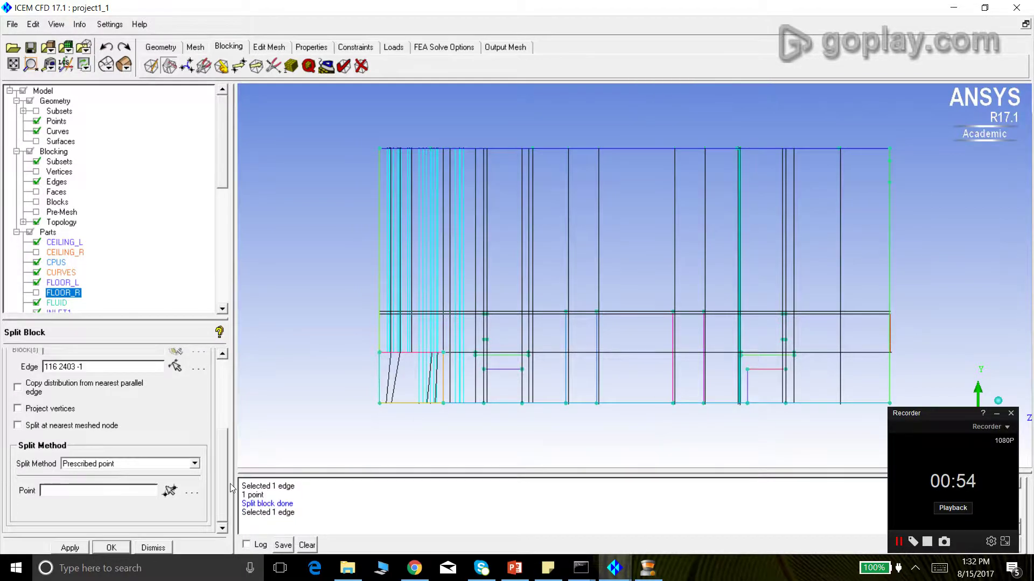
click(781, 340)
click(75, 548)
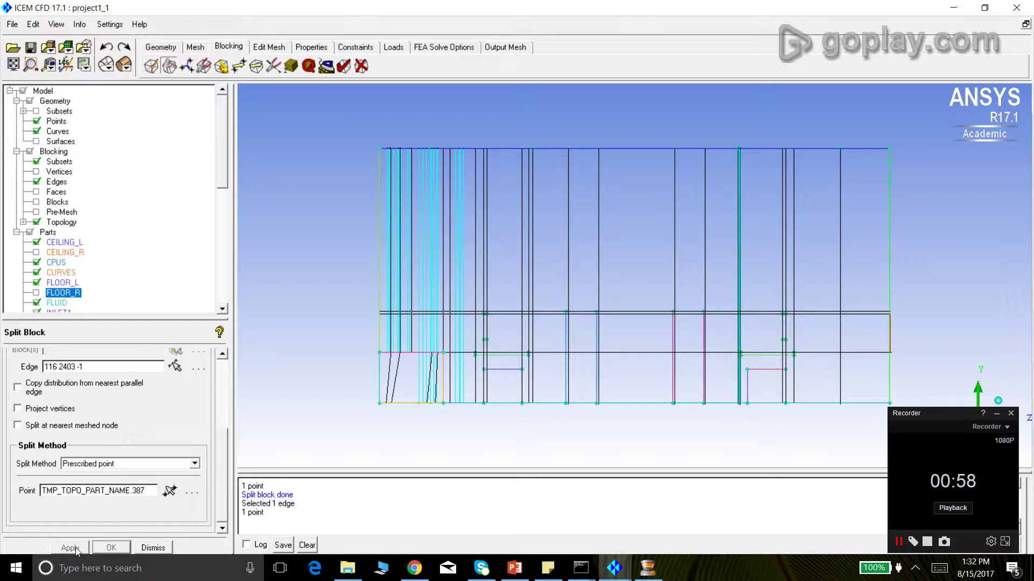
Split the lowest segment of the outer vertical edge at the top right corner of the low box under the right-hand table
click(174, 368)
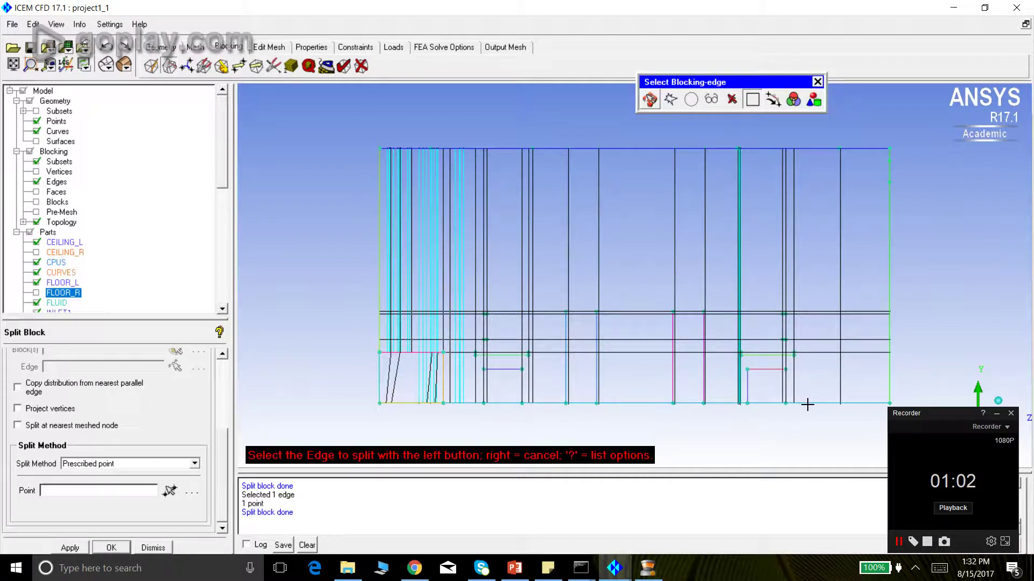
click(890, 366)
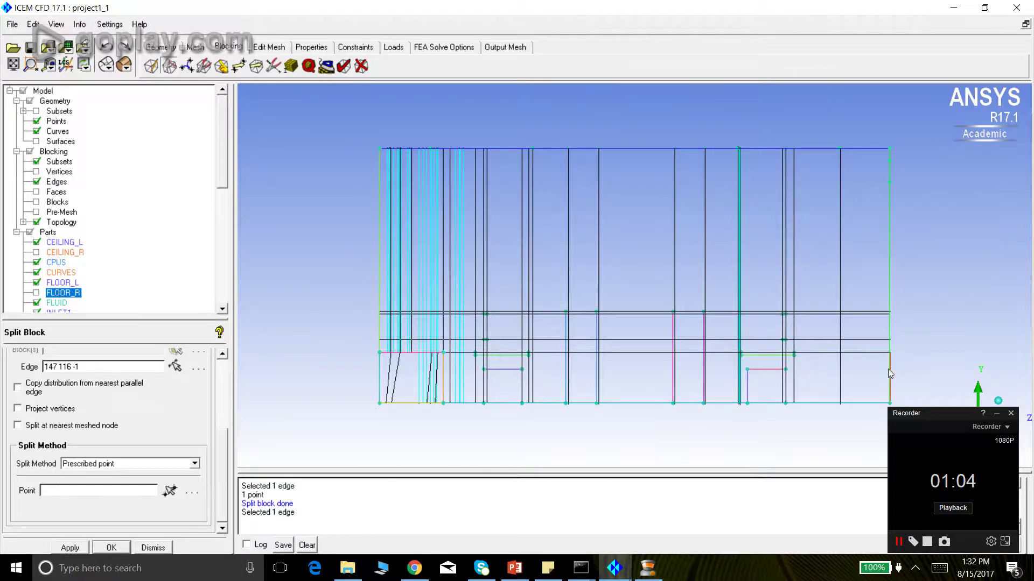
click(178, 498)
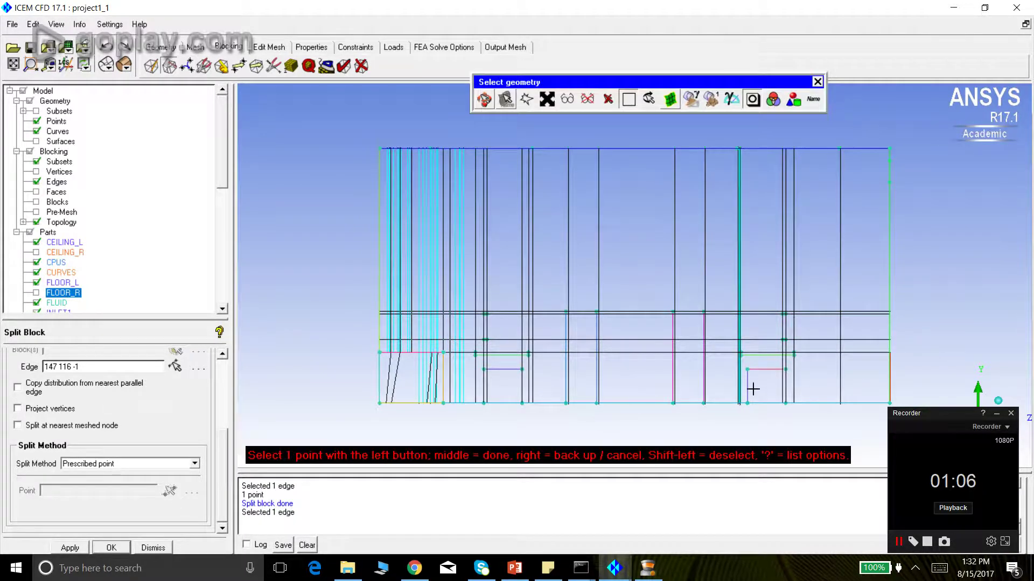
click(785, 369)
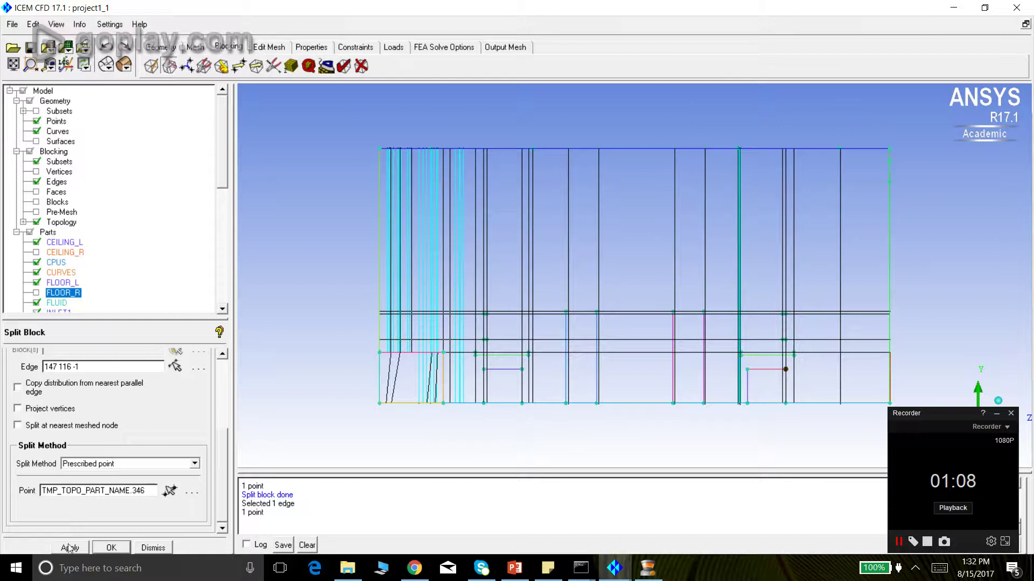
click(69, 548)
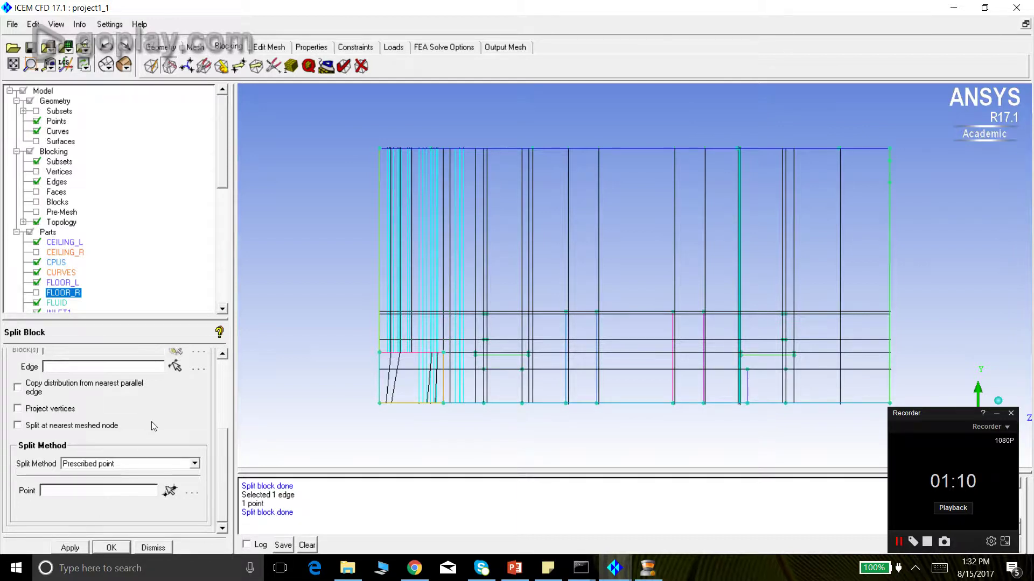
Split the short outer edge segment at table height through the right end point of the right-hand table's lower line
click(177, 368)
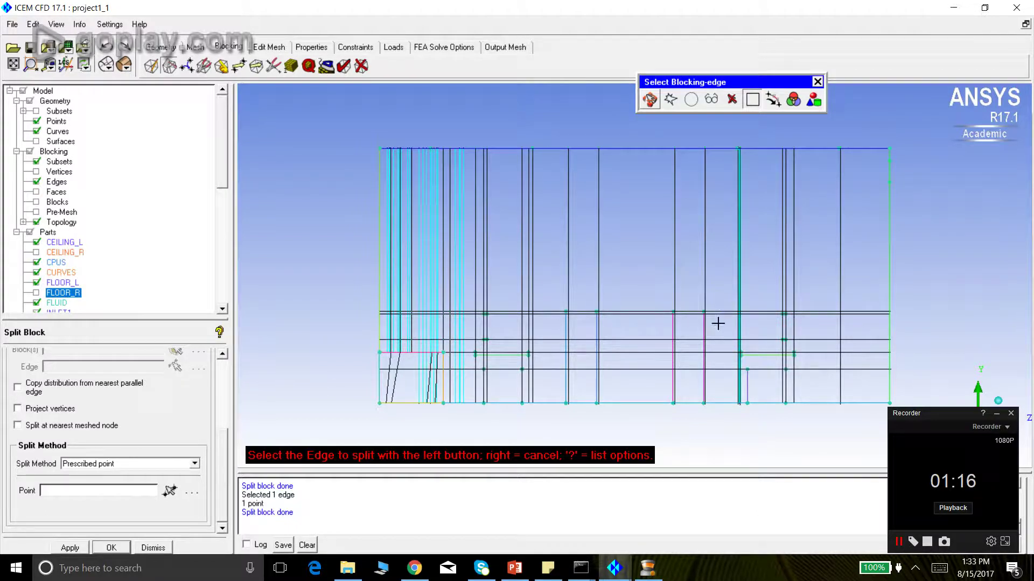
scroll(756, 326, up, 1)
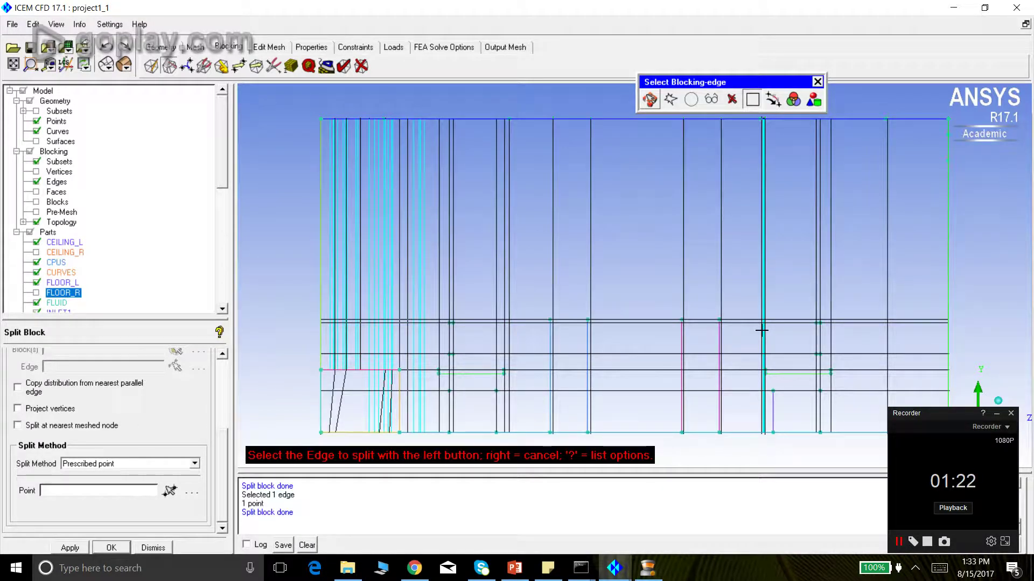
click(948, 379)
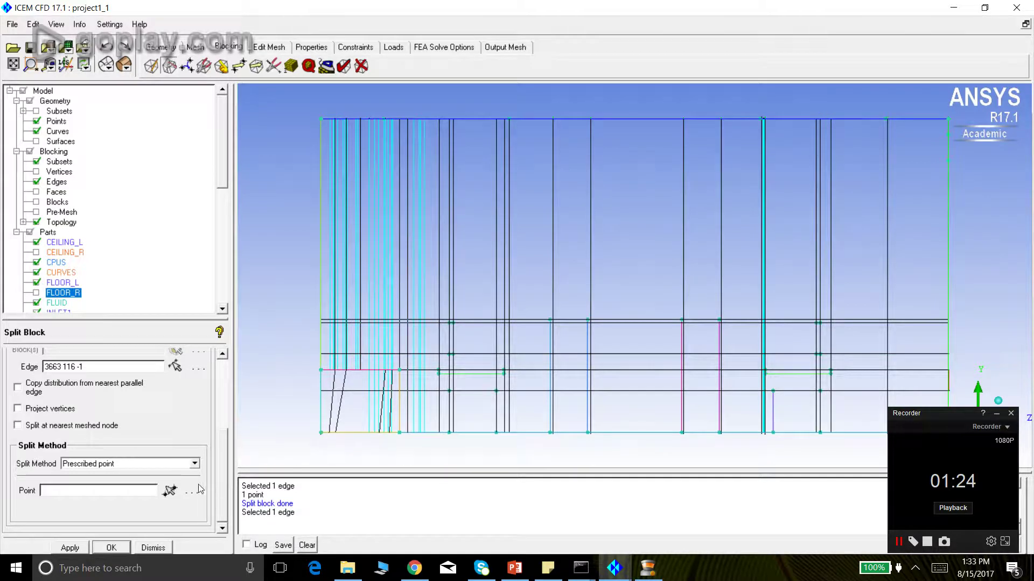
click(169, 490)
click(830, 373)
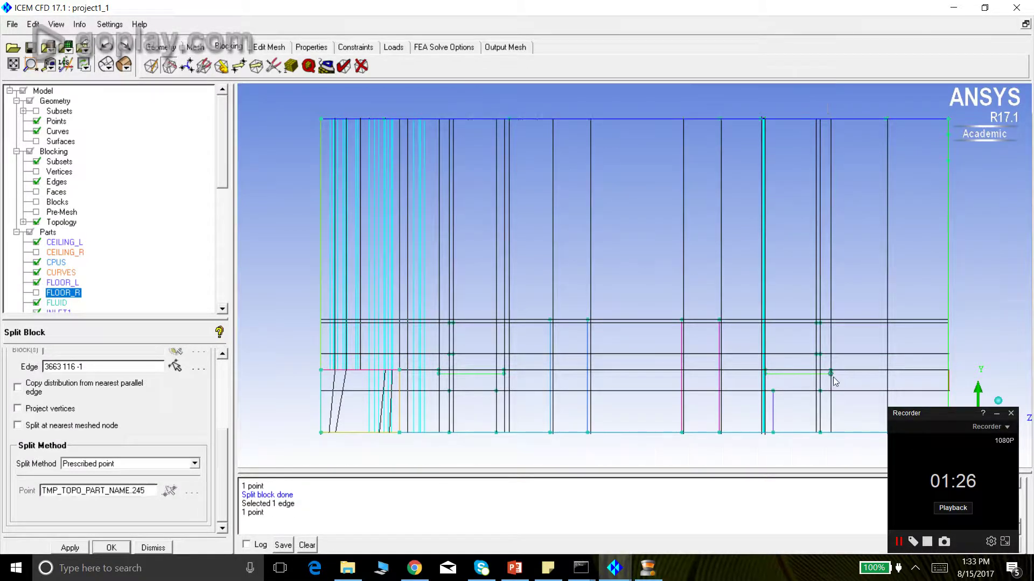
click(74, 547)
scroll(609, 289, down, 1)
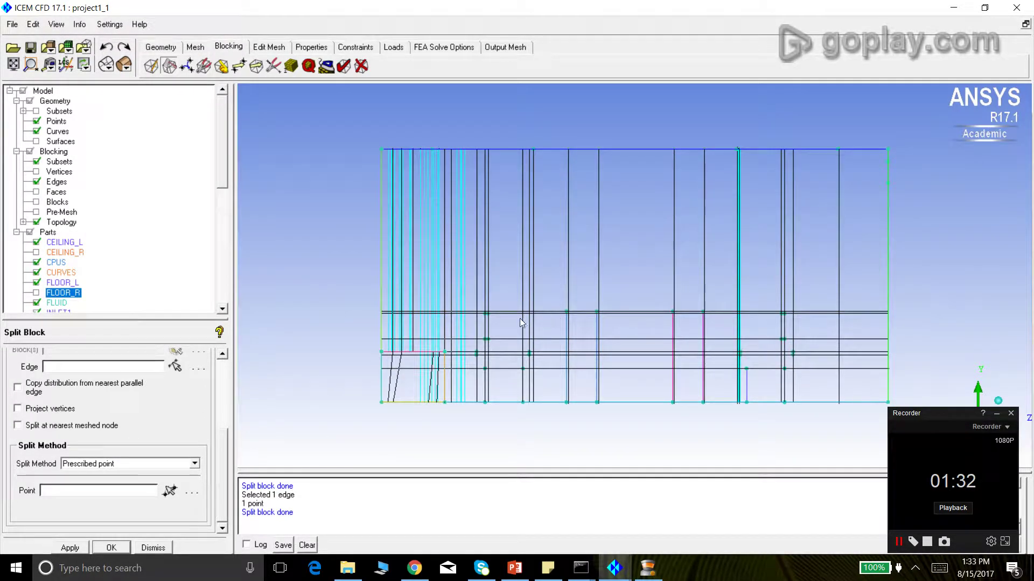
In the Front view, split the blocked room's tall outer vertical edge at the top left corner of the rectangle near the ceiling
scroll(764, 323, up, 1)
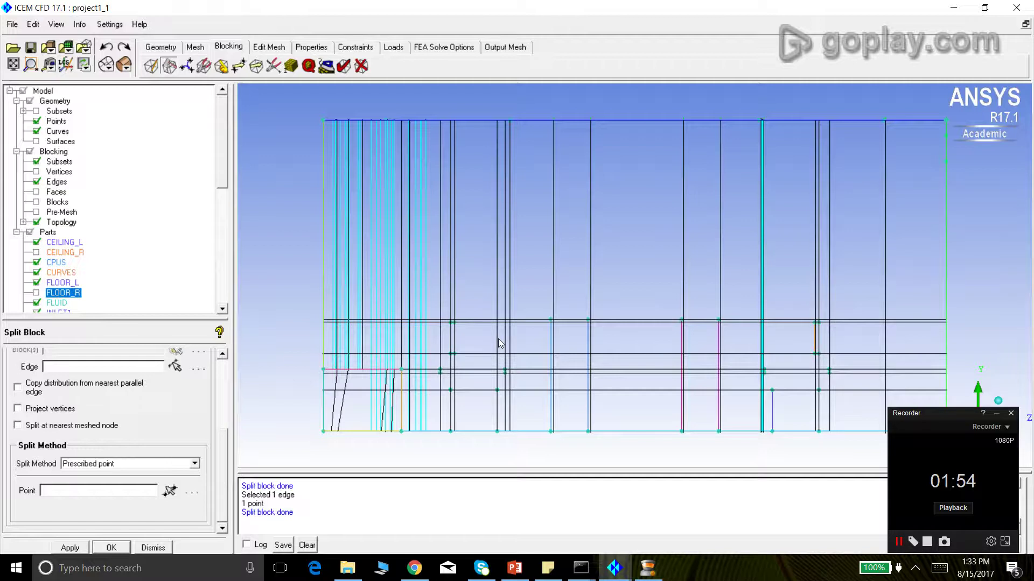
scroll(498, 342, down, 3)
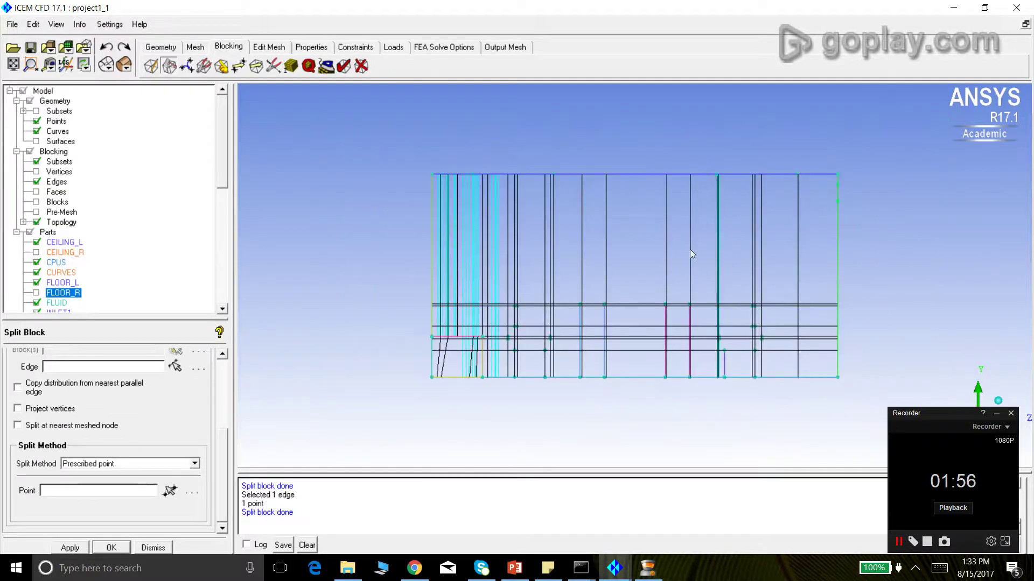
click(56, 24)
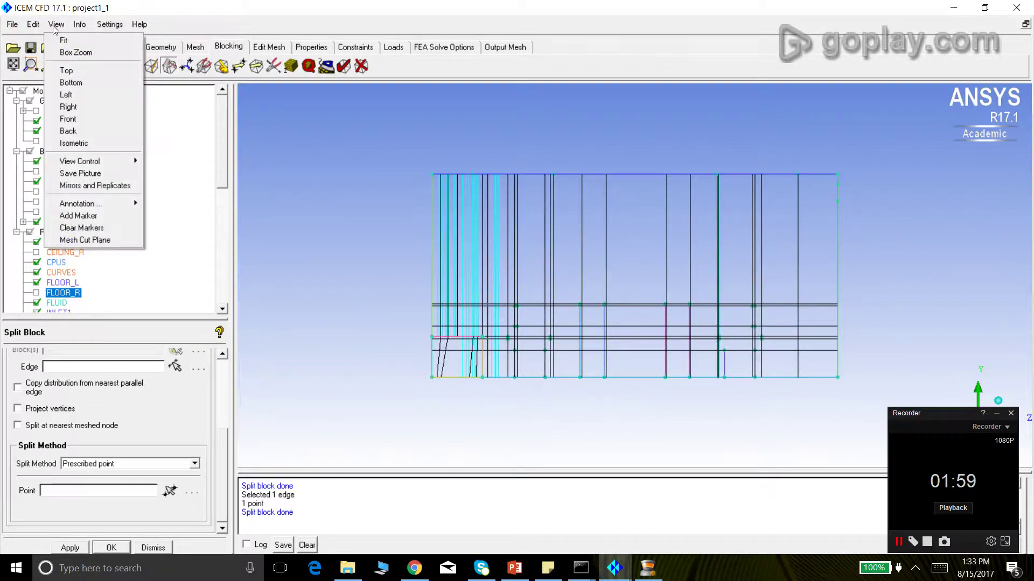
click(75, 119)
scroll(713, 318, up, 3)
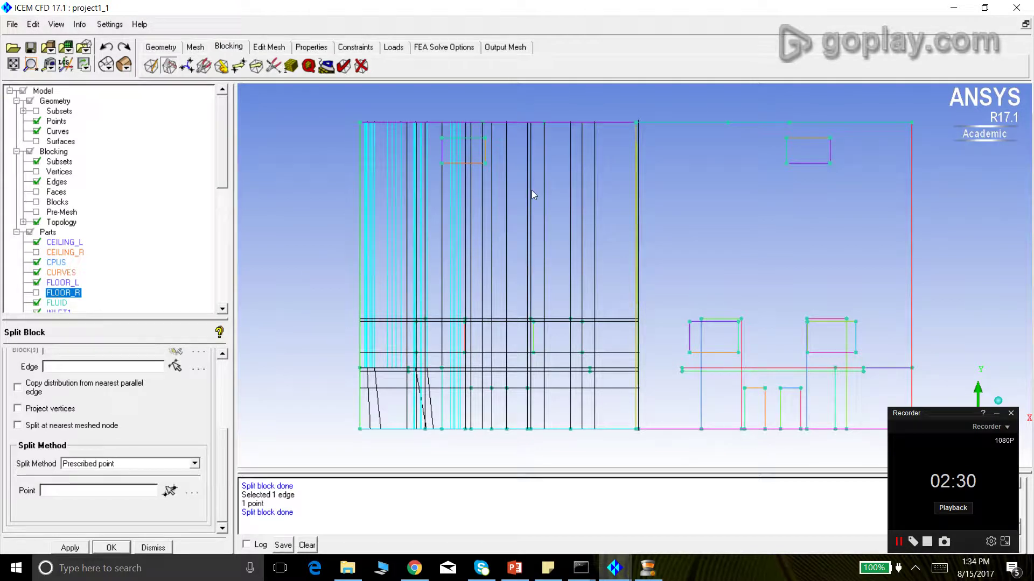
click(175, 366)
click(361, 161)
click(170, 490)
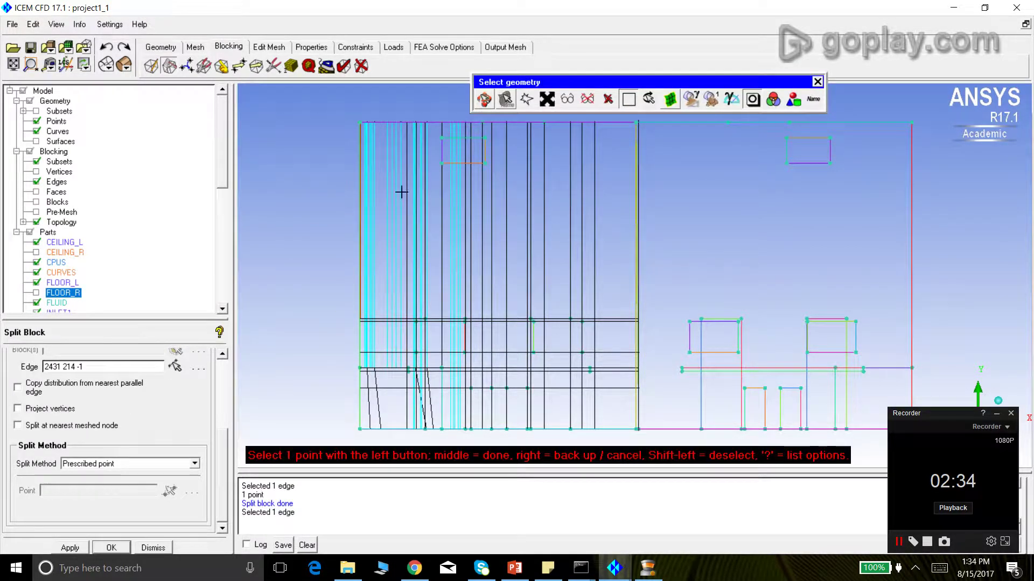
click(442, 137)
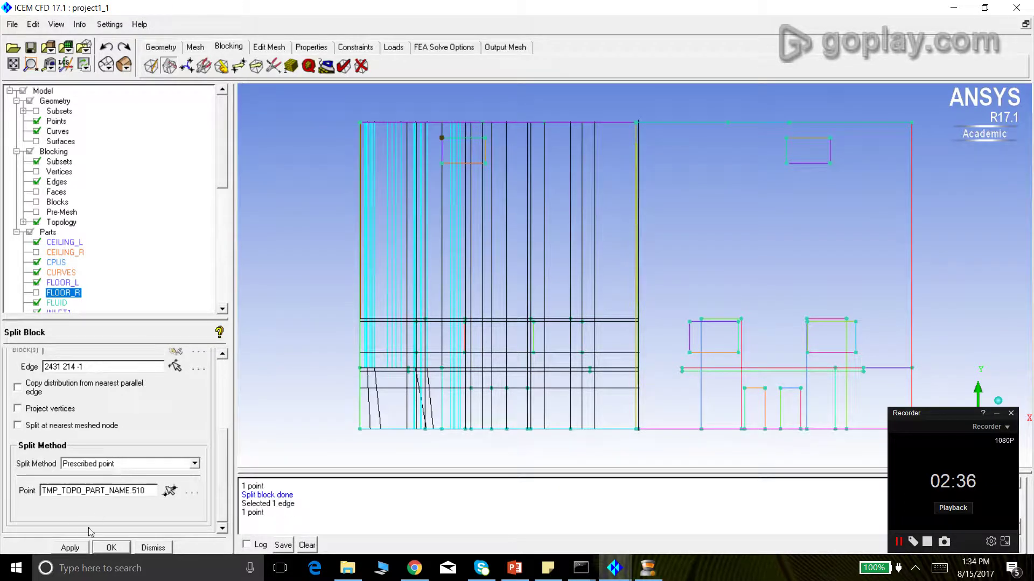
click(72, 548)
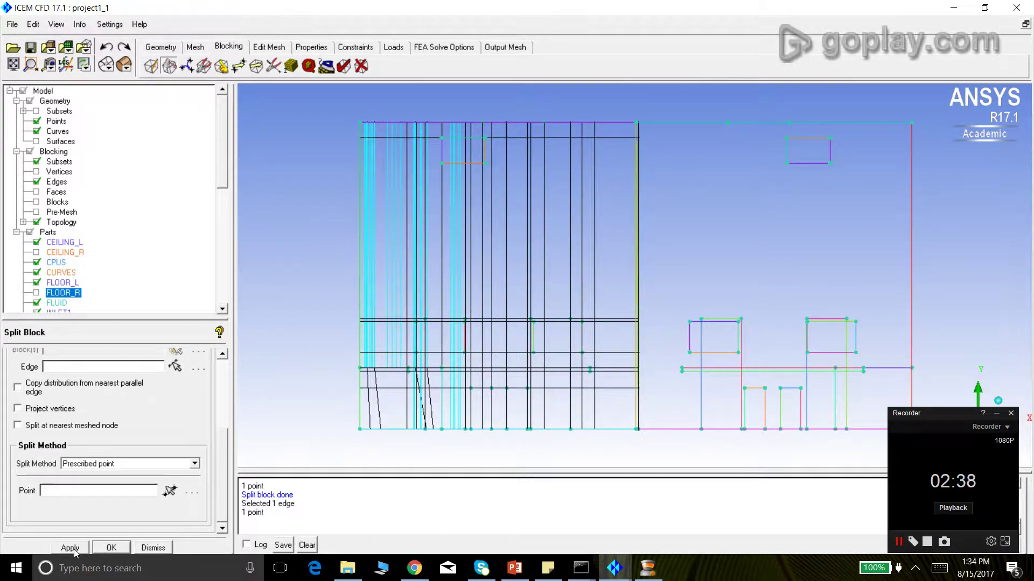
Split the outer vertical edge segment below the top split at the bottom left corner of the left room's rectangle near the ceiling
click(170, 491)
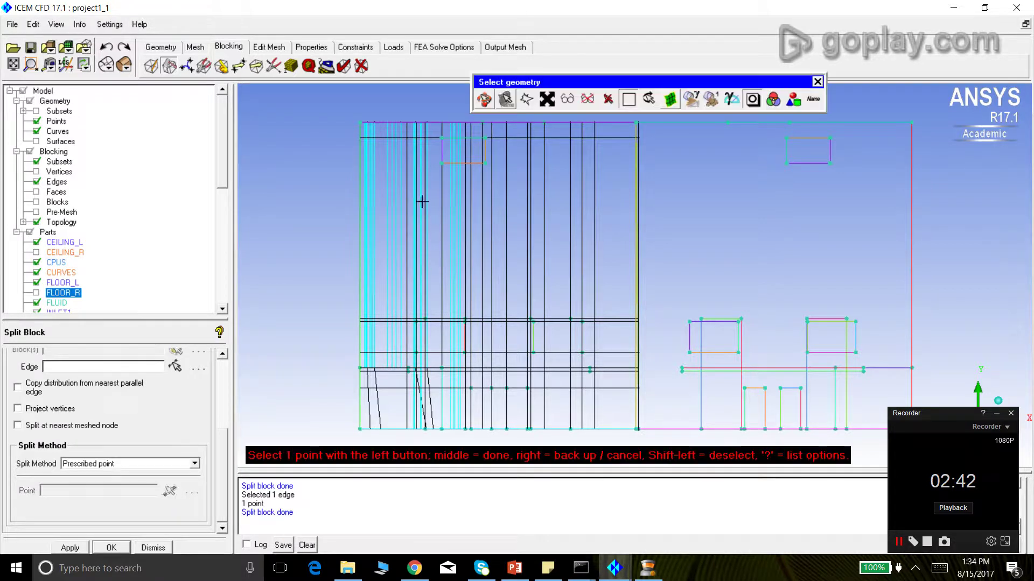
middle_click(313, 196)
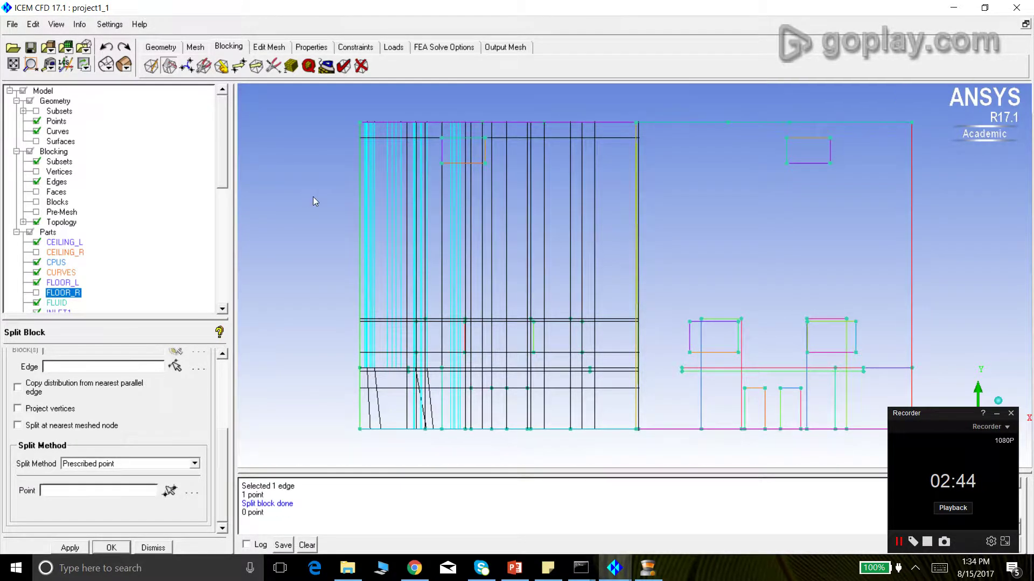
click(175, 366)
click(361, 205)
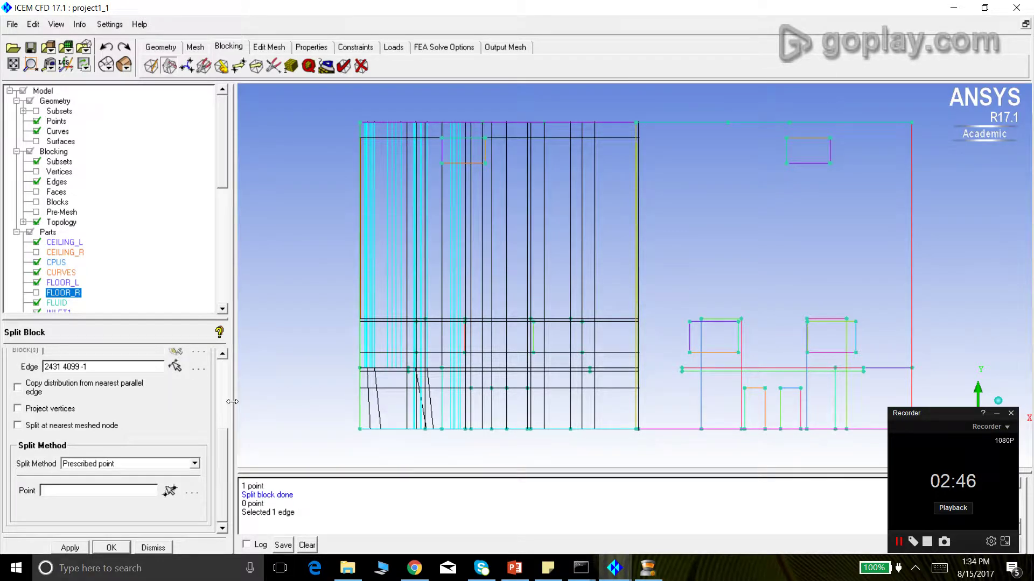
click(170, 491)
click(442, 164)
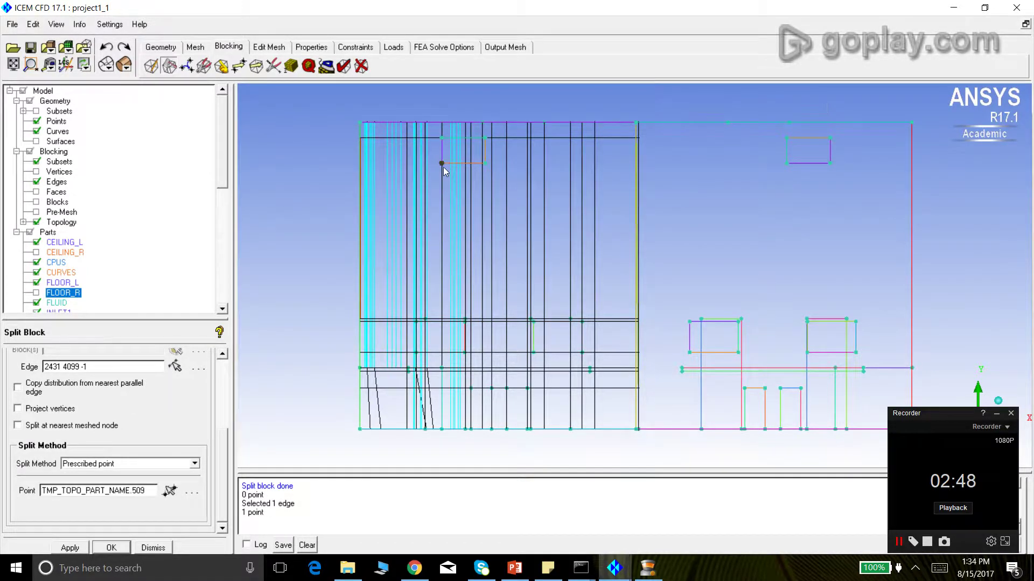
click(67, 551)
Show the blocking's index control and limit the displayed blocks to I indices 2 to 4
scroll(447, 207, down, 2)
drag(439, 172, 471, 220)
drag(493, 330, 407, 343)
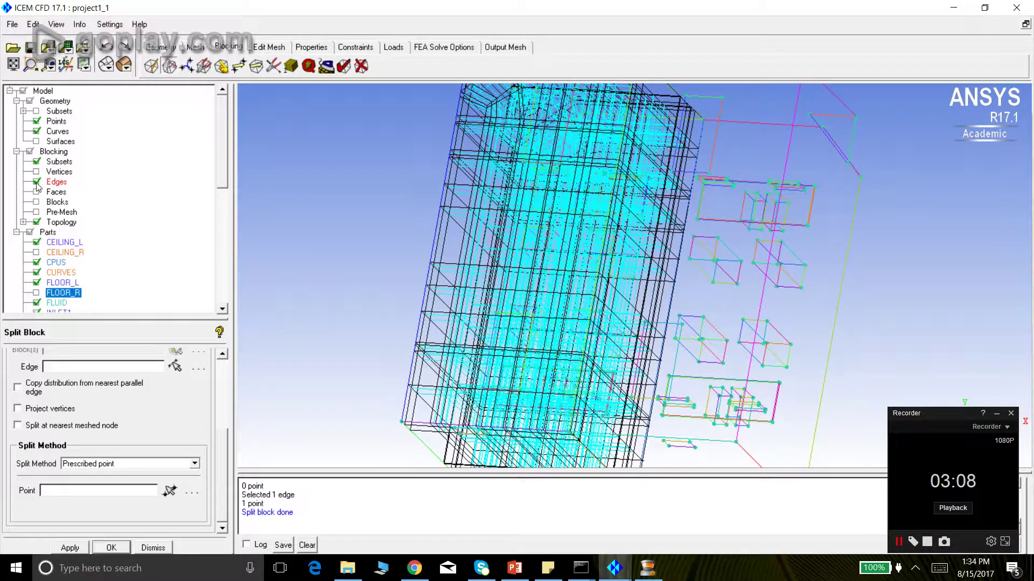
right_click(59, 167)
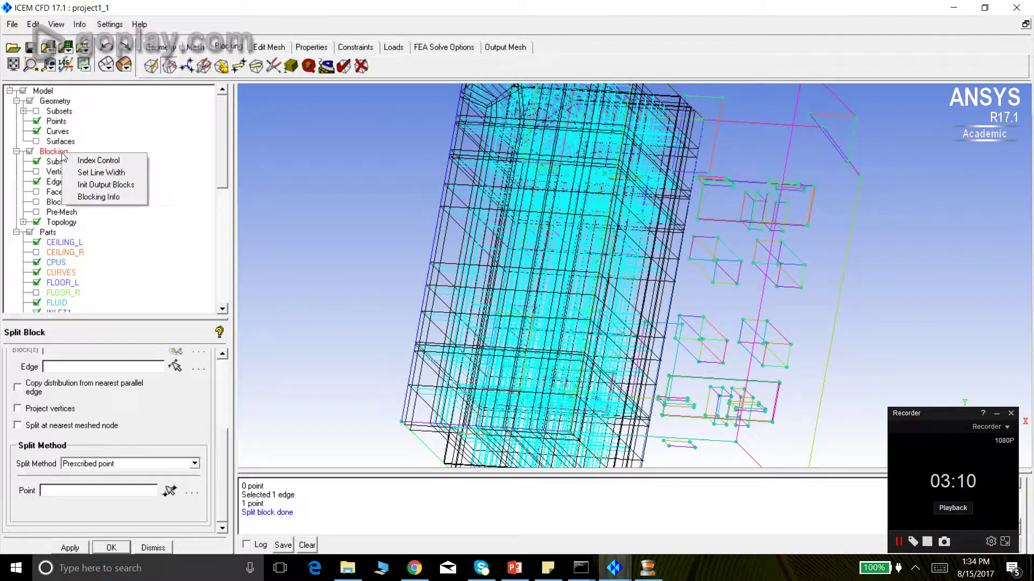
click(88, 157)
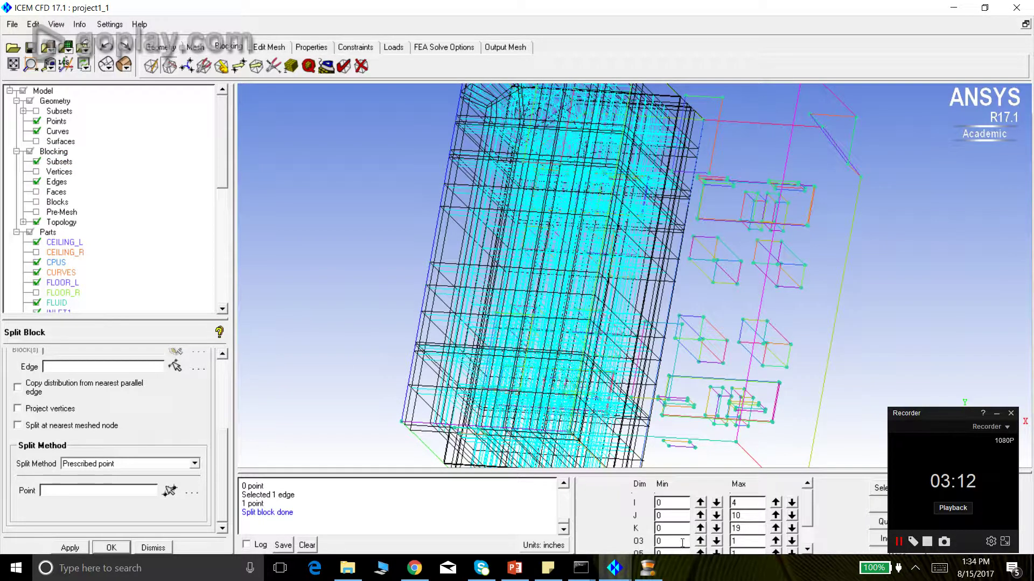
click(701, 502)
click(700, 502)
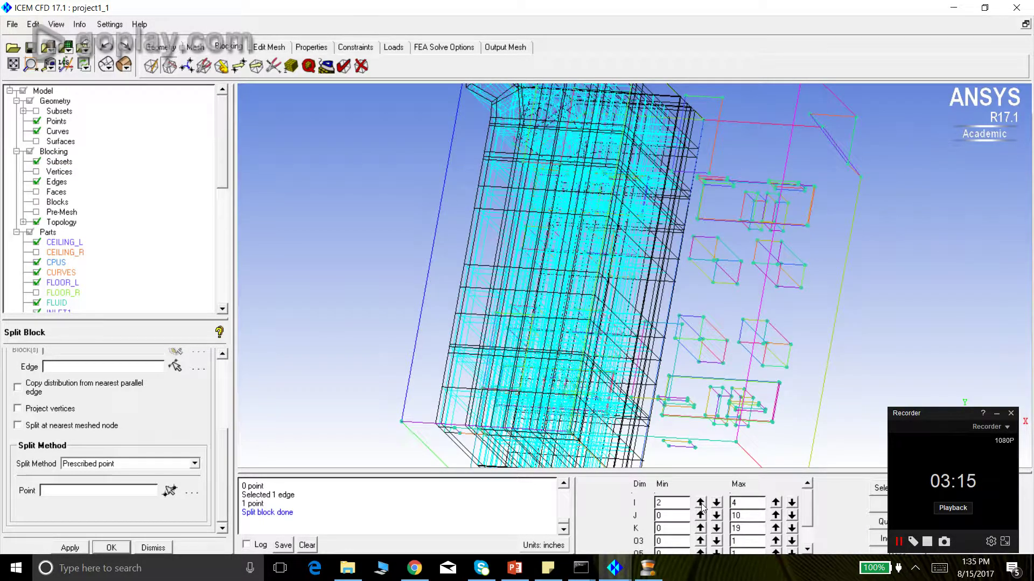
click(792, 503)
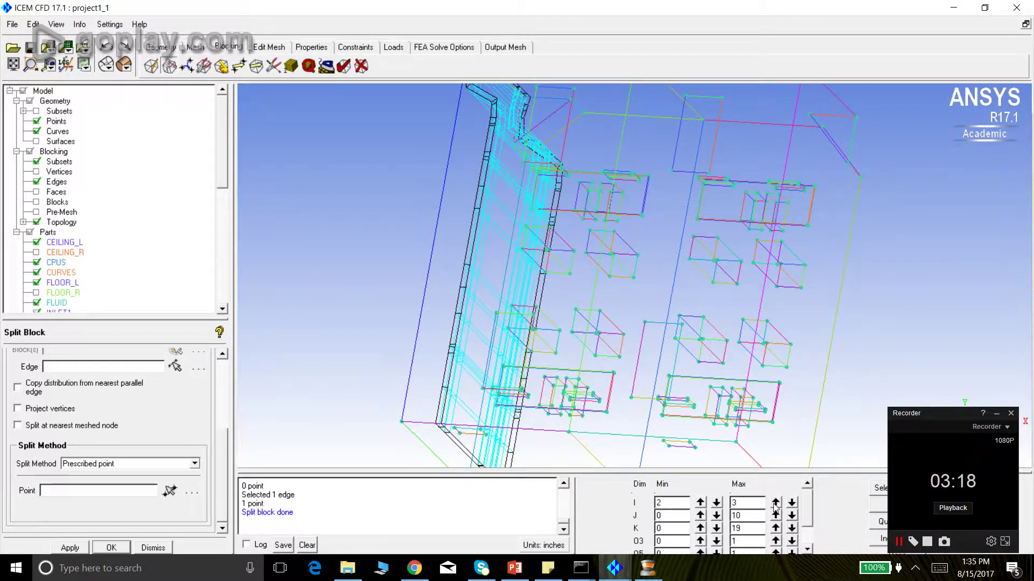
click(775, 503)
Examine the block edges around the notched lower corner of the room and the nearby table and box geometry
drag(581, 376, 507, 268)
drag(574, 221, 481, 230)
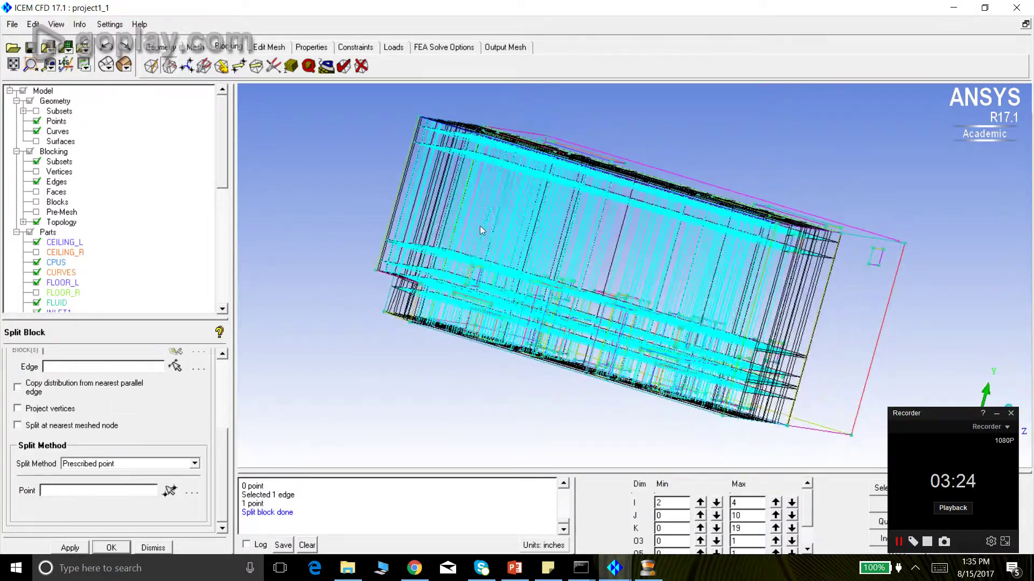
scroll(468, 245, up, 5)
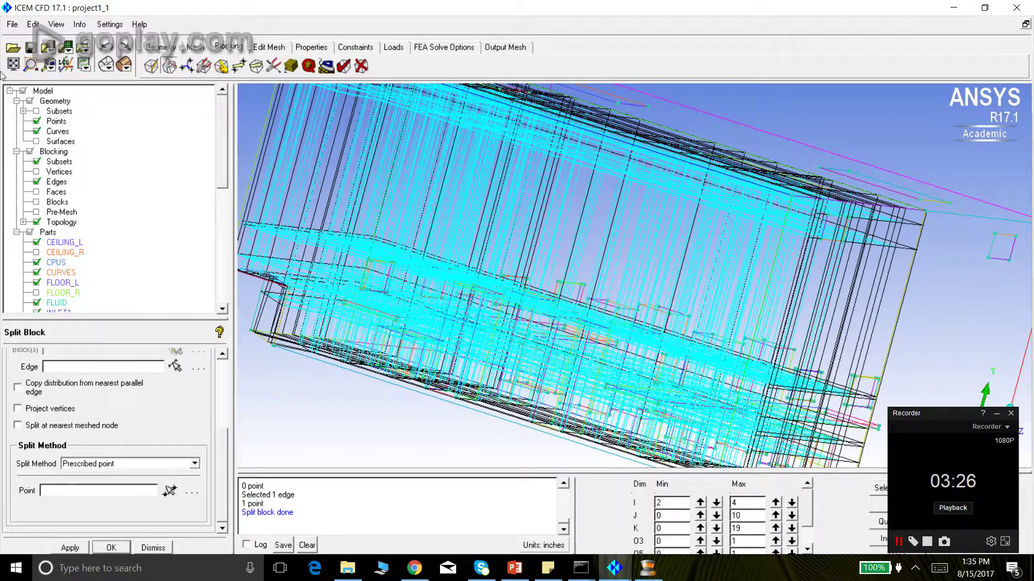
click(30, 64)
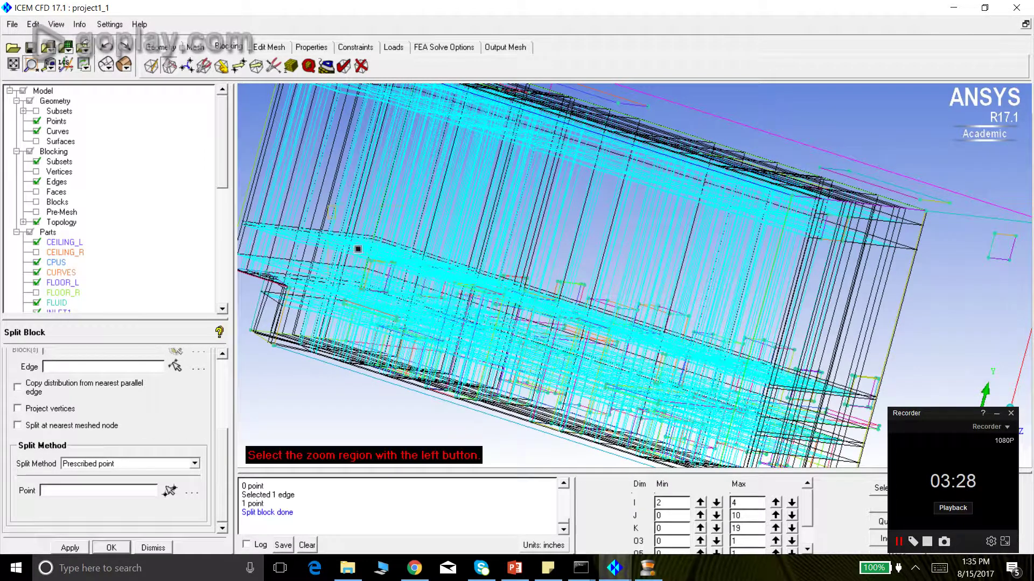
drag(351, 249, 450, 352)
drag(581, 240, 552, 291)
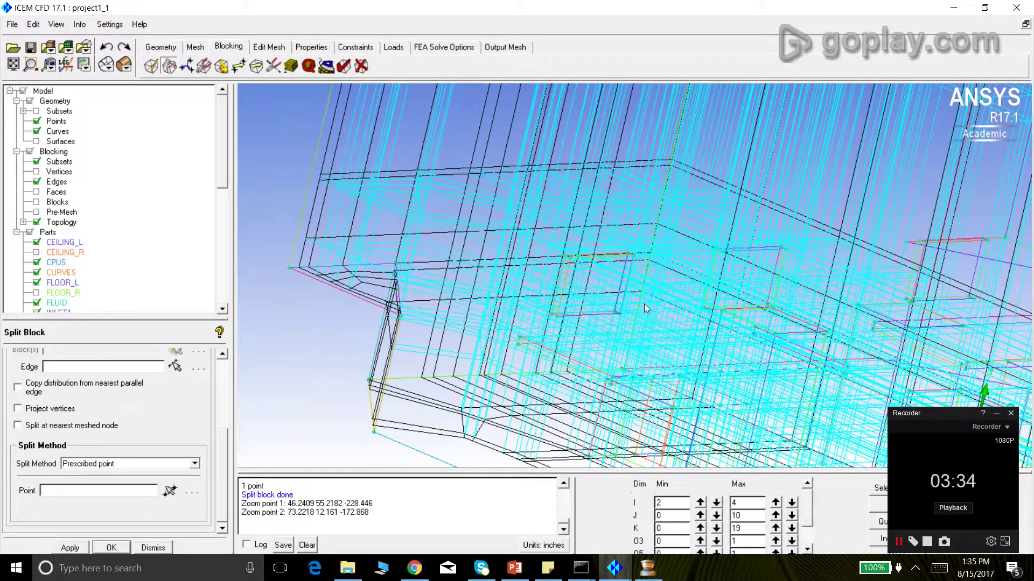
scroll(541, 276, down, 7)
drag(542, 280, 620, 245)
scroll(620, 245, up, 5)
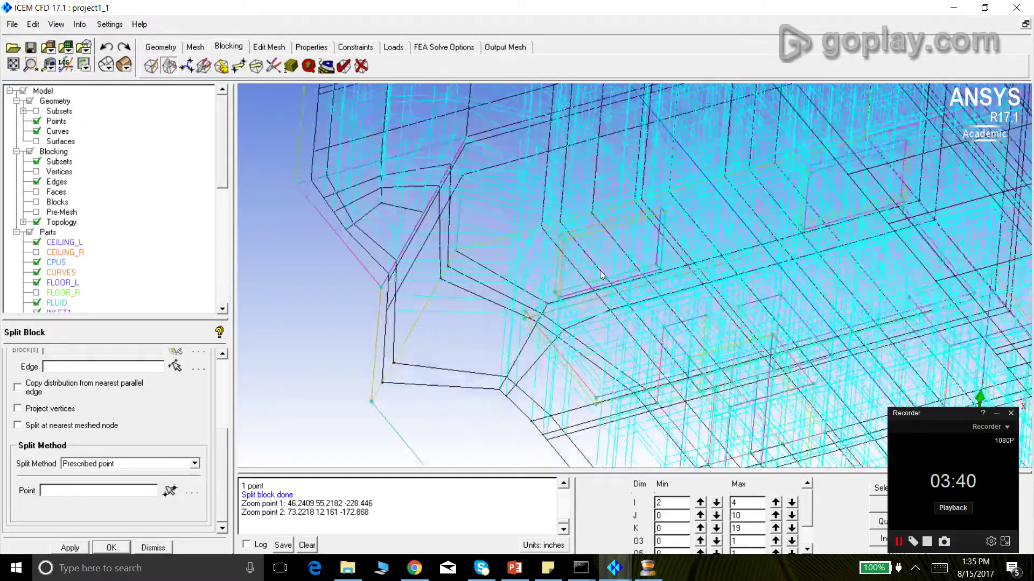
scroll(601, 274, up, 2)
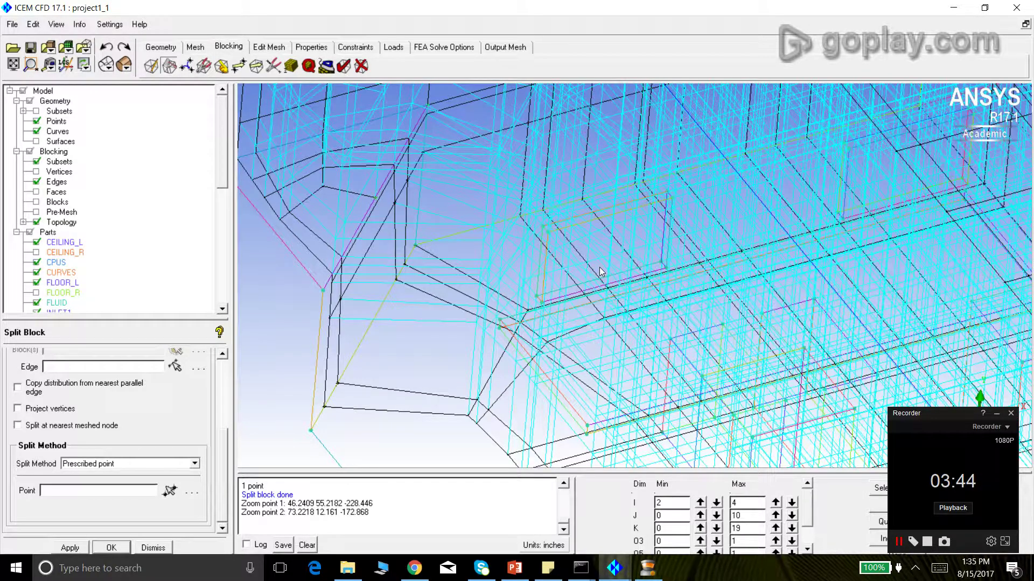
scroll(510, 250, up, 3)
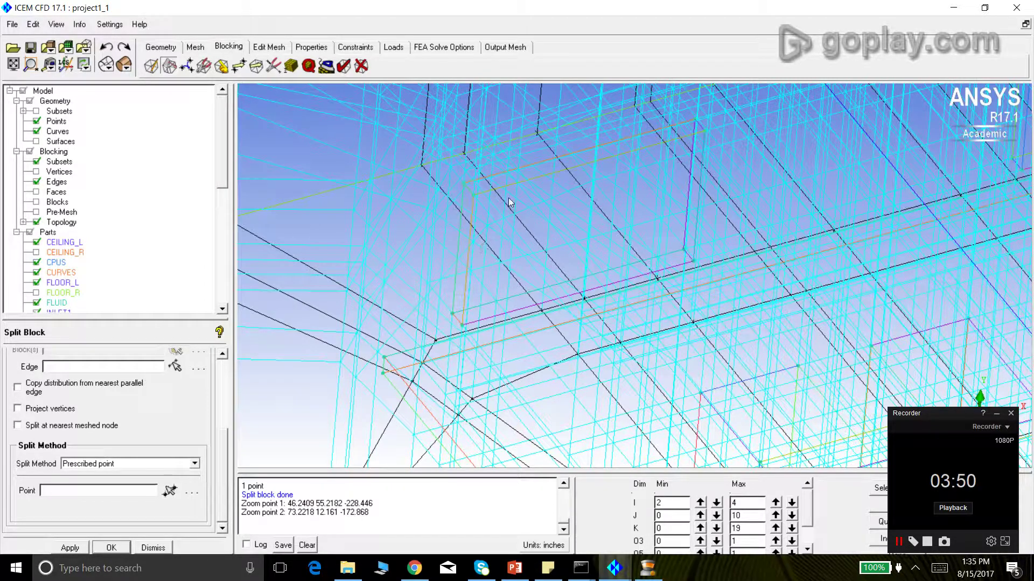
scroll(450, 276, down, 5)
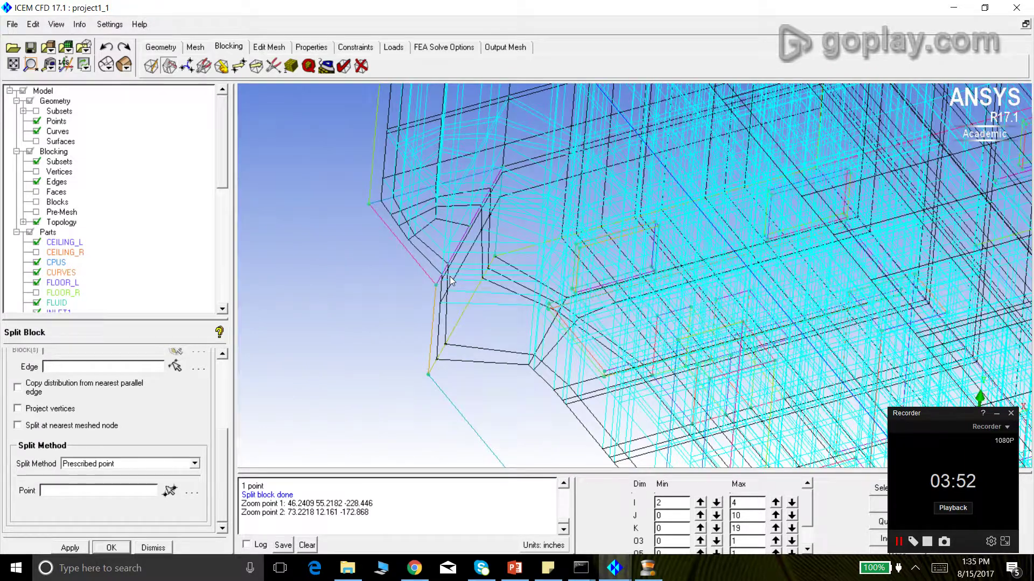
click(1006, 542)
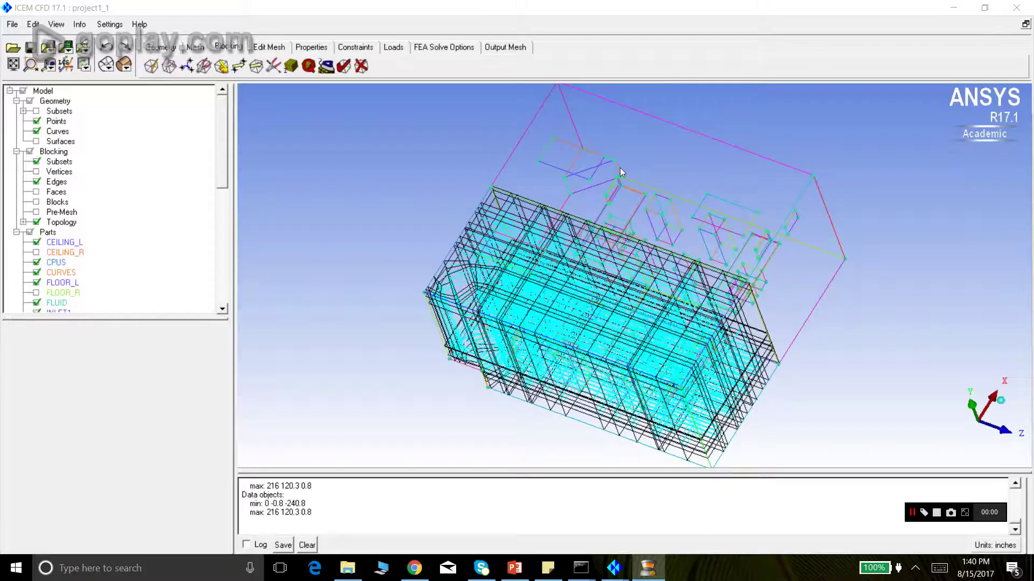
Show the index control for the room's blocking, with its I, J and K ranges in view
drag(620, 171, 397, 192)
scroll(464, 164, up, 3)
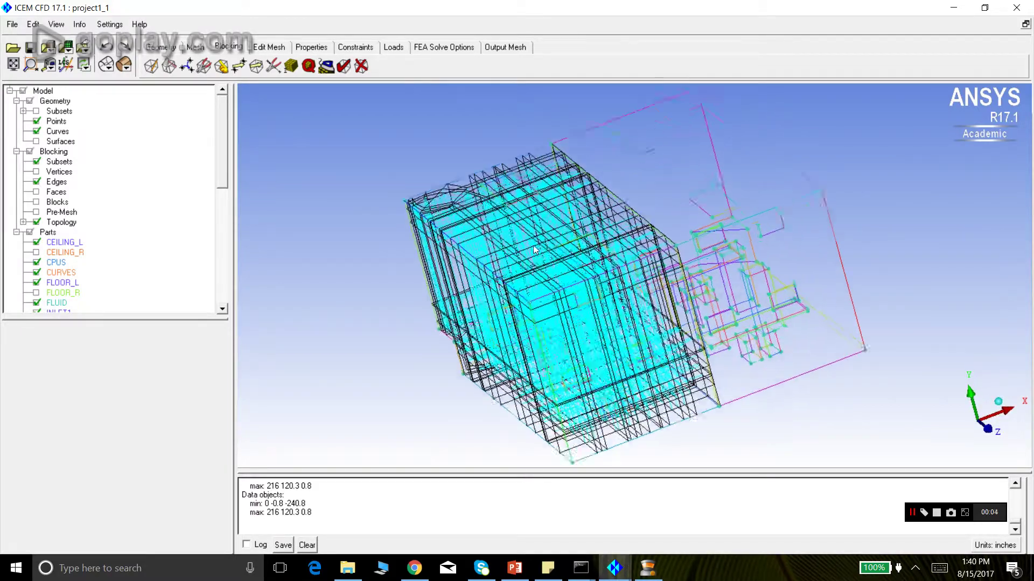
drag(464, 164, 237, 209)
right_click(51, 152)
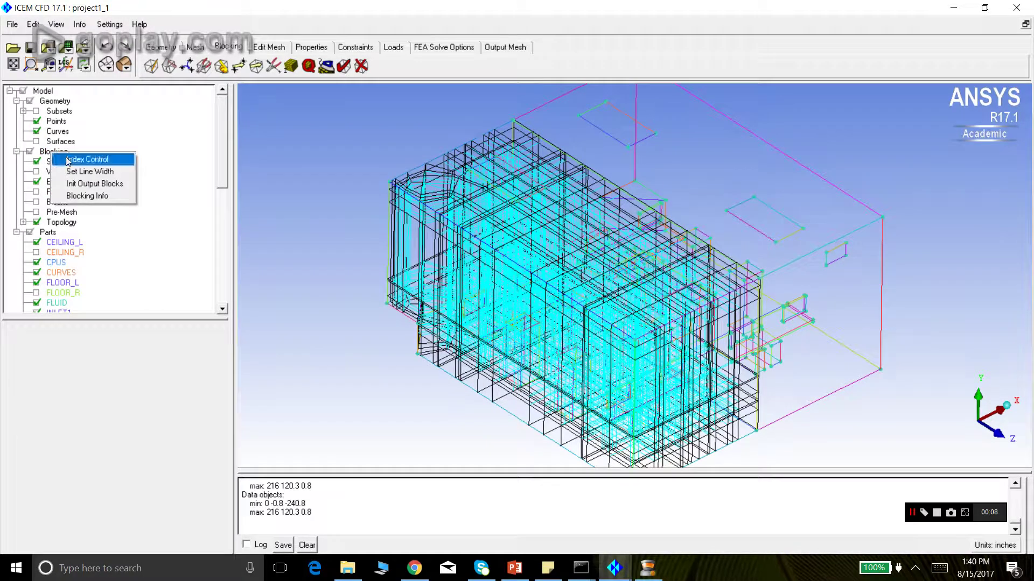
drag(516, 300, 762, 212)
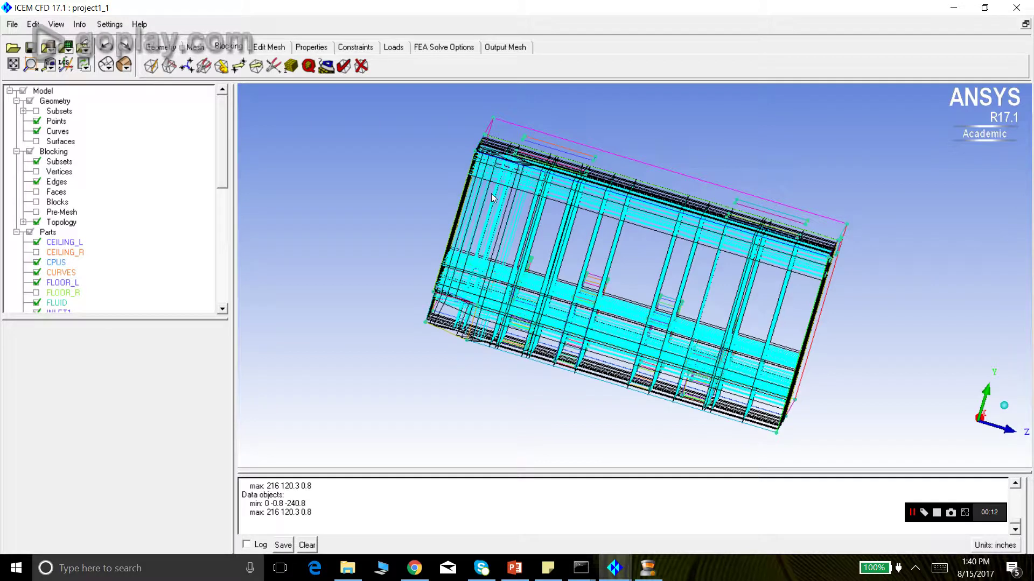
drag(723, 242, 767, 229)
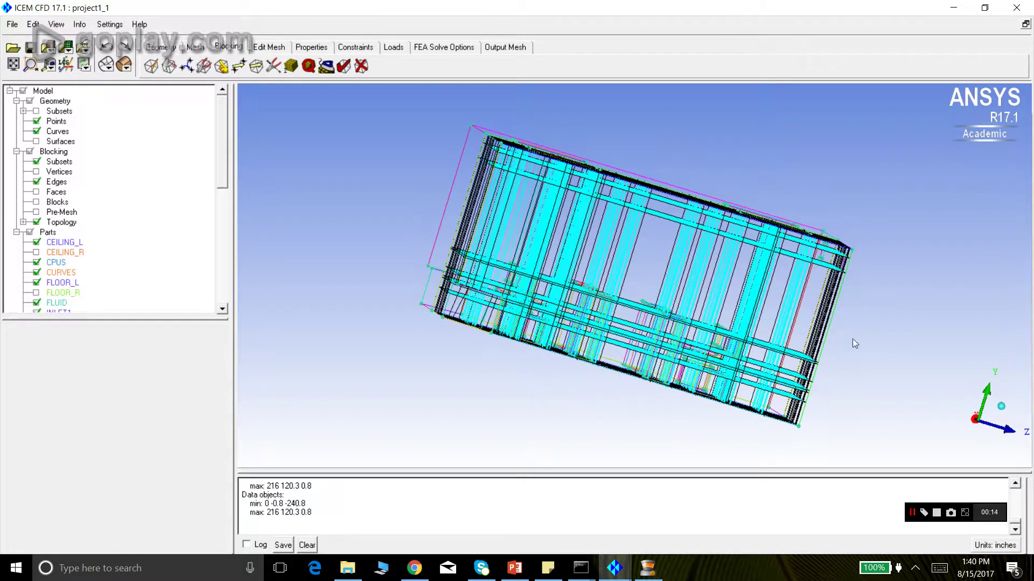
drag(821, 370, 815, 239)
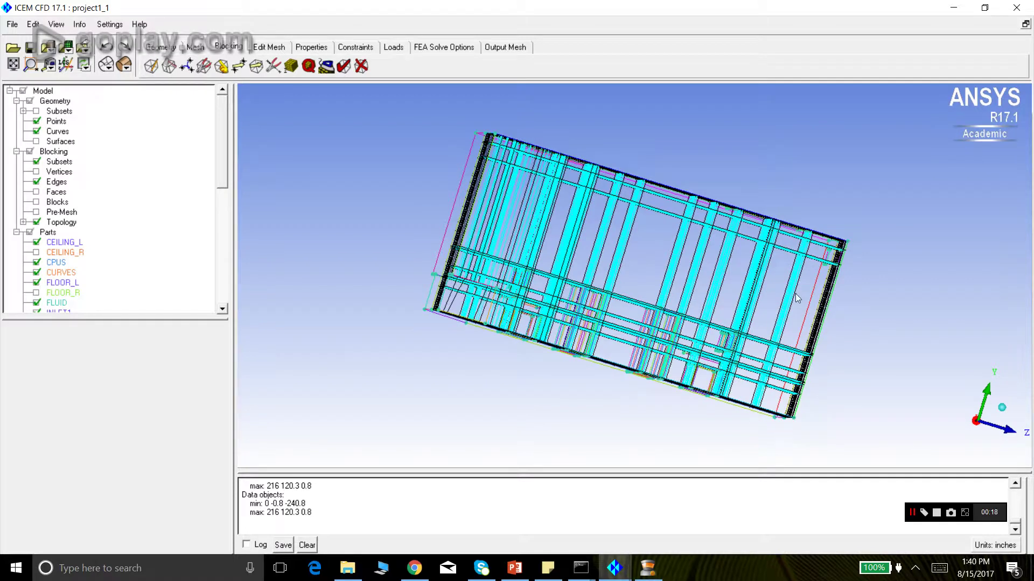
drag(743, 317, 656, 366)
right_click(52, 152)
click(64, 159)
drag(662, 375, 624, 379)
drag(724, 472, 723, 454)
scroll(616, 327, down, 2)
drag(595, 332, 649, 351)
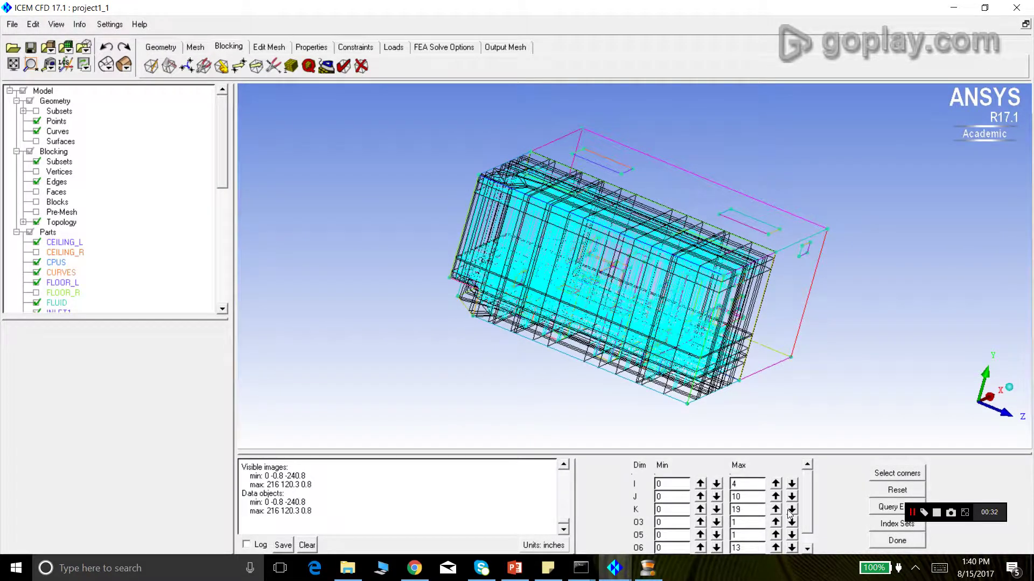
Raise the minimum K index of the displayed blocks to 15, hiding the blocks from the notched end up to the nearer table
click(700, 509)
click(700, 509)
click(700, 509)
click(700, 509)
click(699, 509)
click(700, 509)
click(699, 509)
click(700, 509)
click(700, 509)
click(700, 509)
click(700, 509)
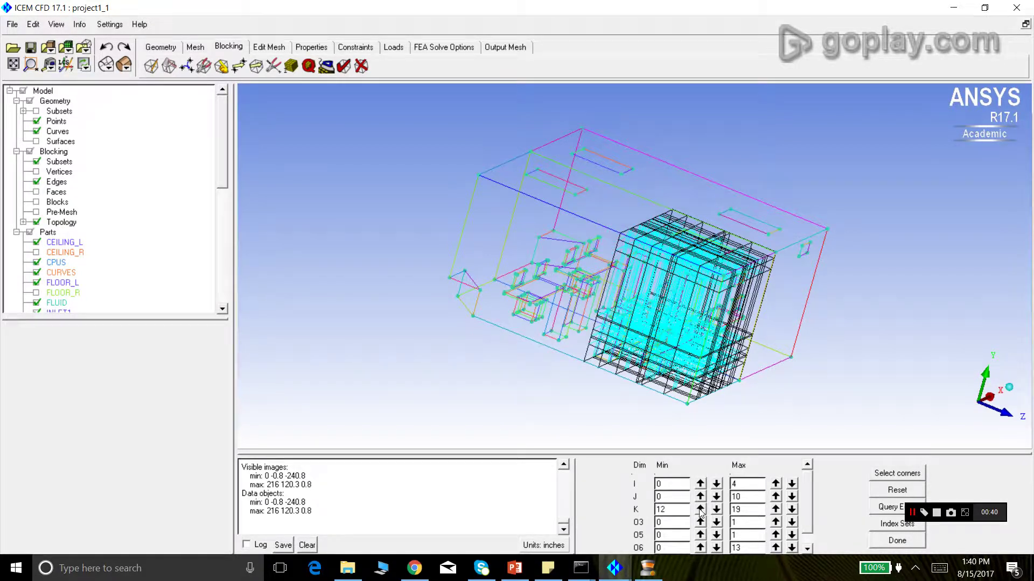
drag(560, 357, 685, 307)
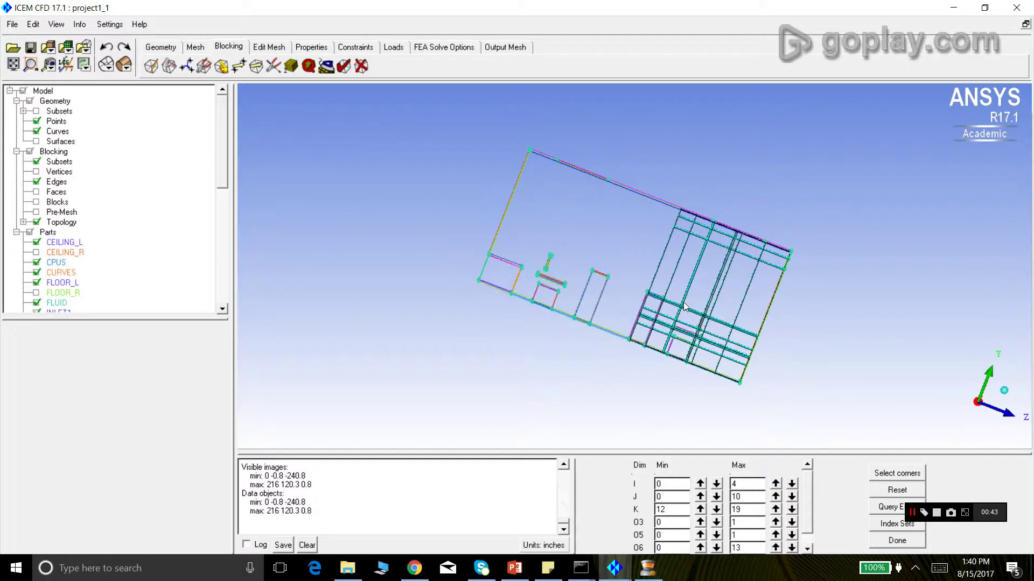
click(700, 511)
click(700, 510)
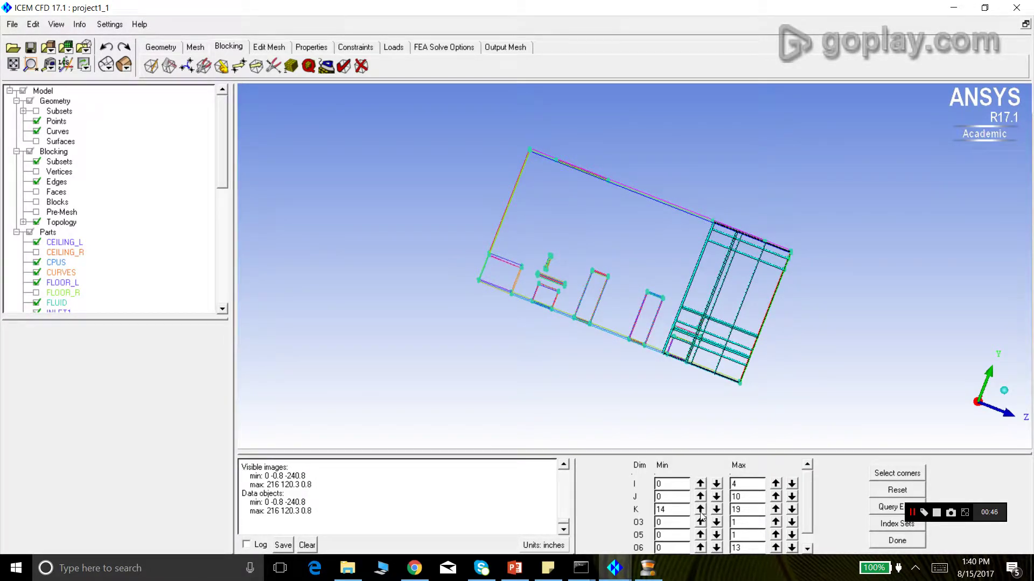
drag(746, 362, 726, 397)
click(700, 510)
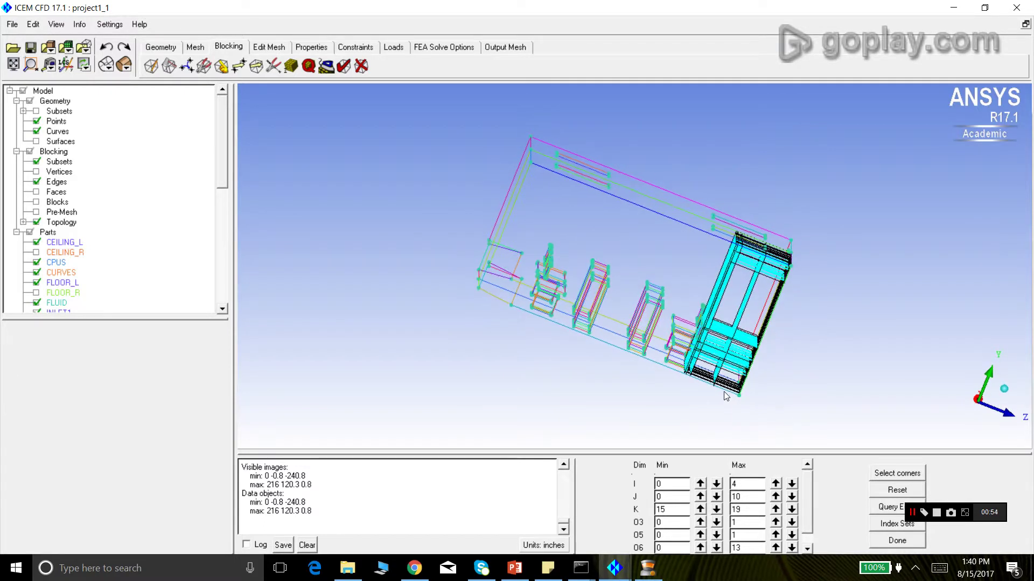
Set the maximum K index of the displayed blocks to 17 and the maximum J index to 7
click(790, 510)
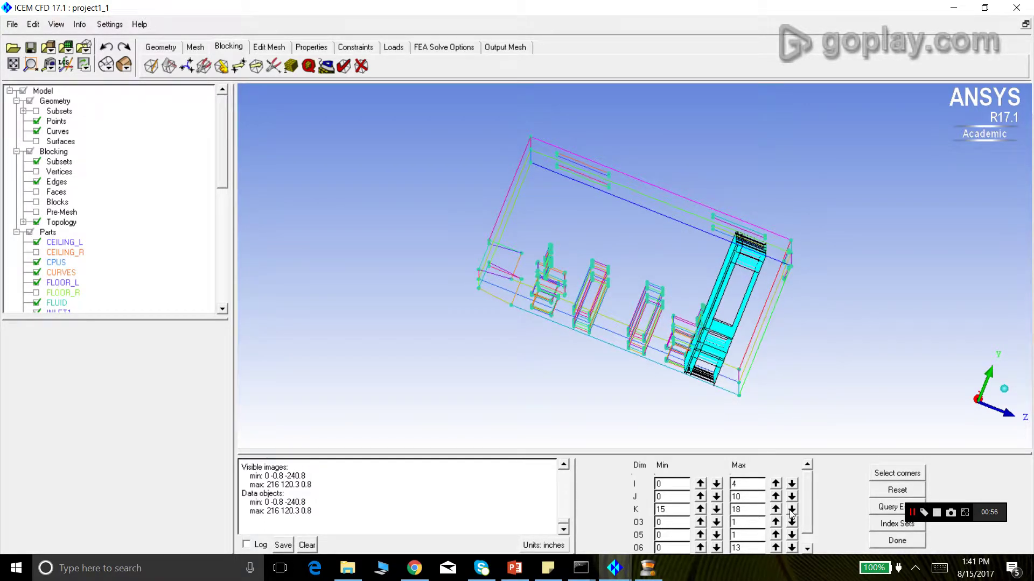
click(791, 510)
drag(767, 419, 768, 393)
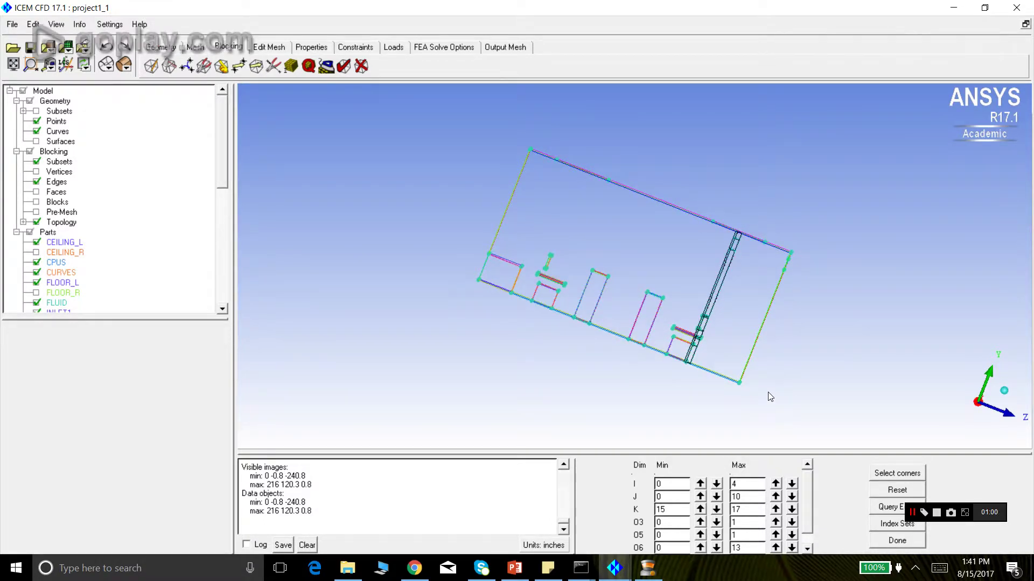
click(791, 497)
click(791, 497)
click(792, 496)
Raise the minimum I index of the displayed blocks to 2, keeping the thin slice beside the table
drag(802, 386, 459, 380)
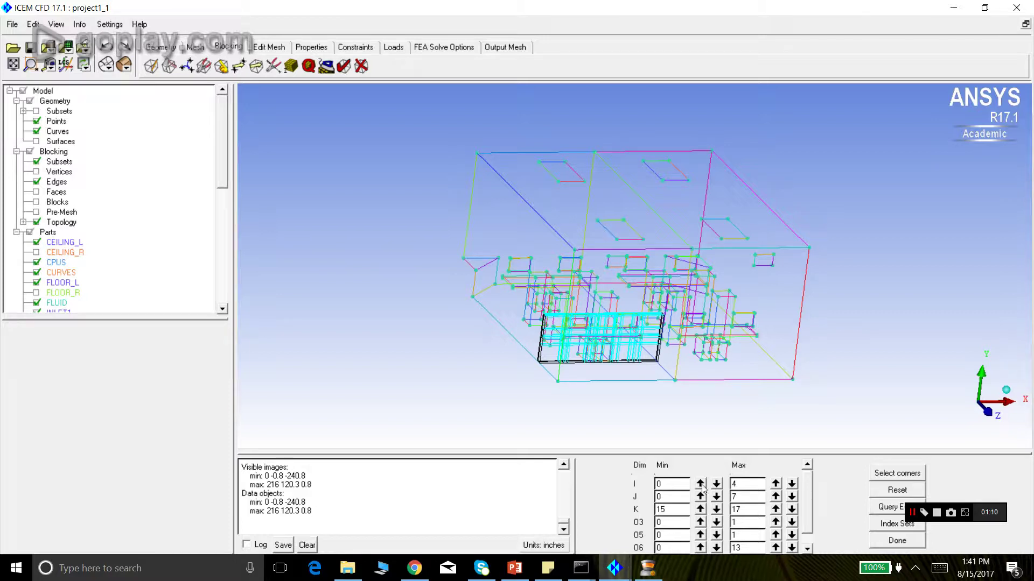
drag(551, 368, 532, 408)
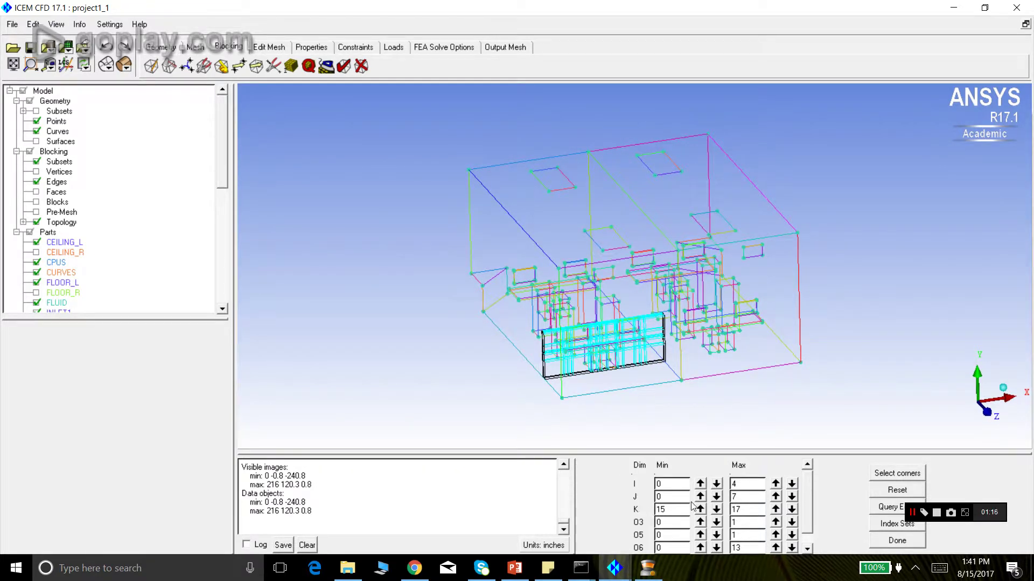
click(700, 484)
drag(615, 391, 560, 326)
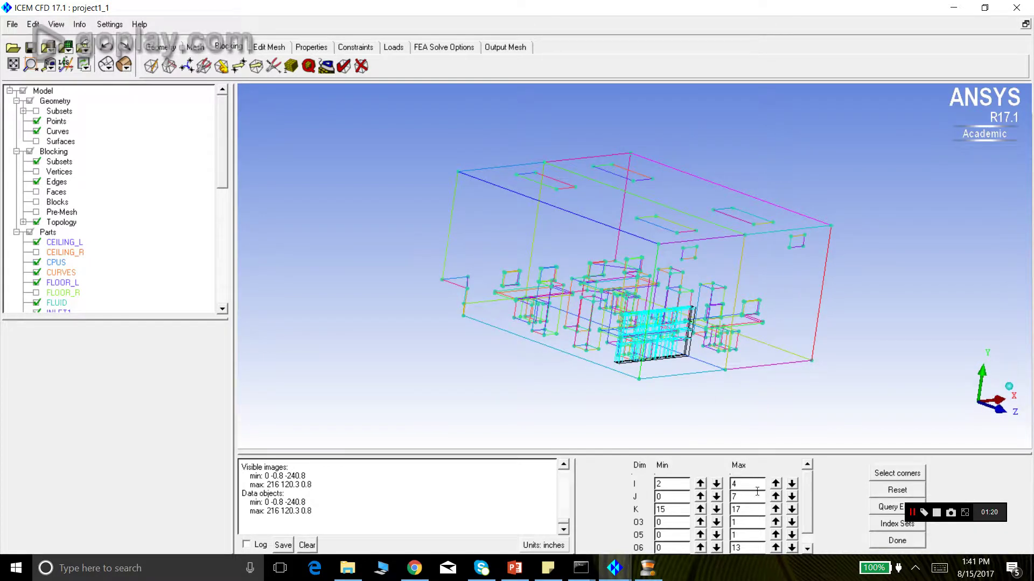
Try a maximum I index of 3 on the displayed slice, and return it to 4
click(791, 483)
drag(734, 379, 554, 399)
scroll(513, 327, up, 6)
click(775, 484)
scroll(571, 338, down, 6)
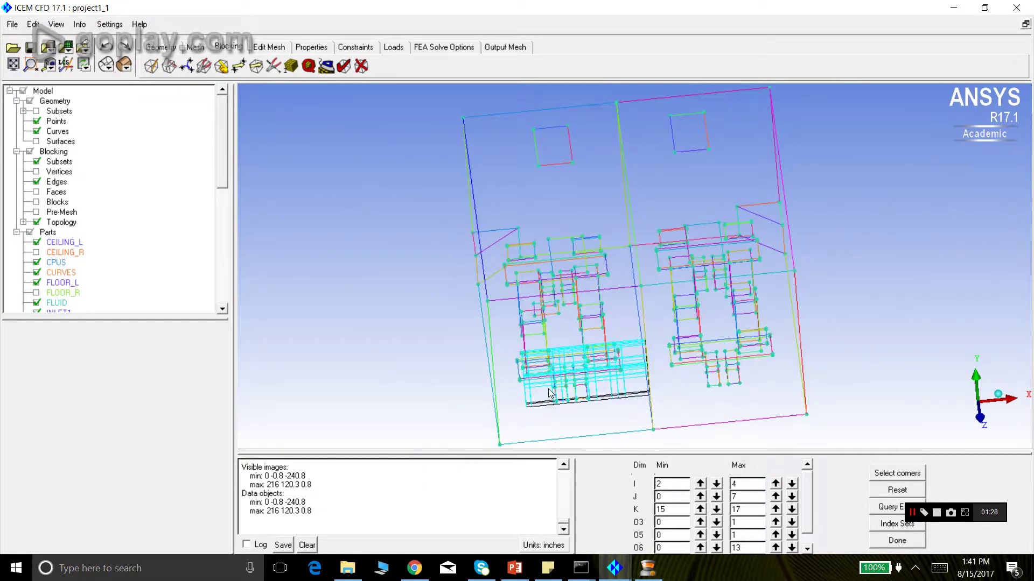
Open the Associate Edge -> Curve tool for the isolated slice of blocks and clear its edge selection
click(31, 65)
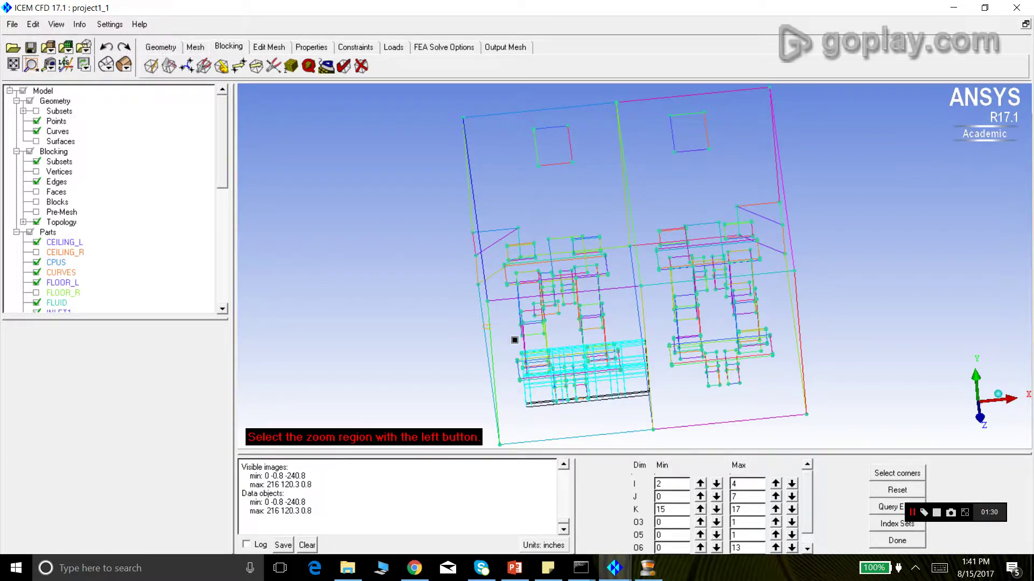
drag(486, 336, 600, 387)
drag(575, 260, 586, 228)
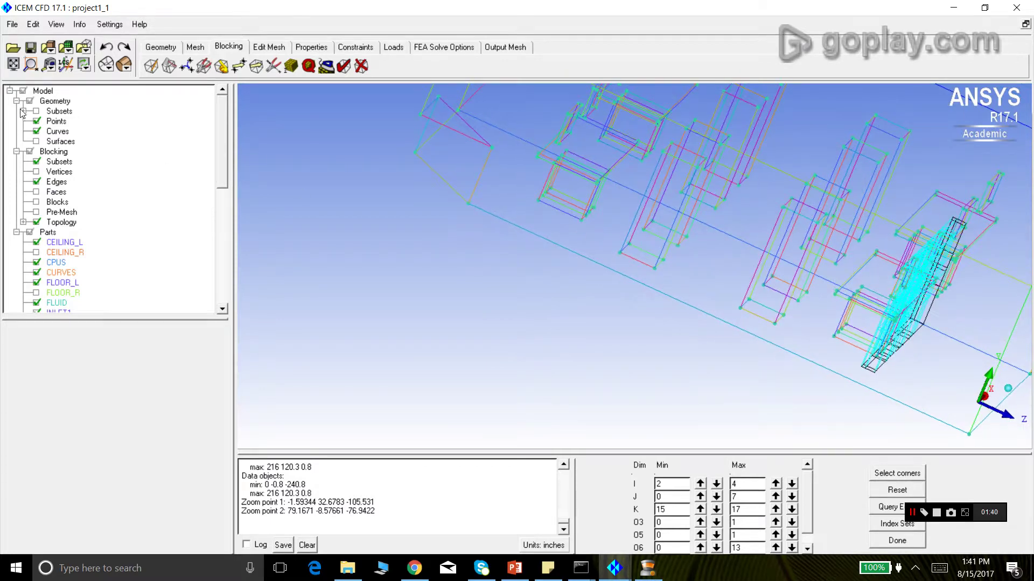
click(30, 64)
drag(877, 237, 948, 315)
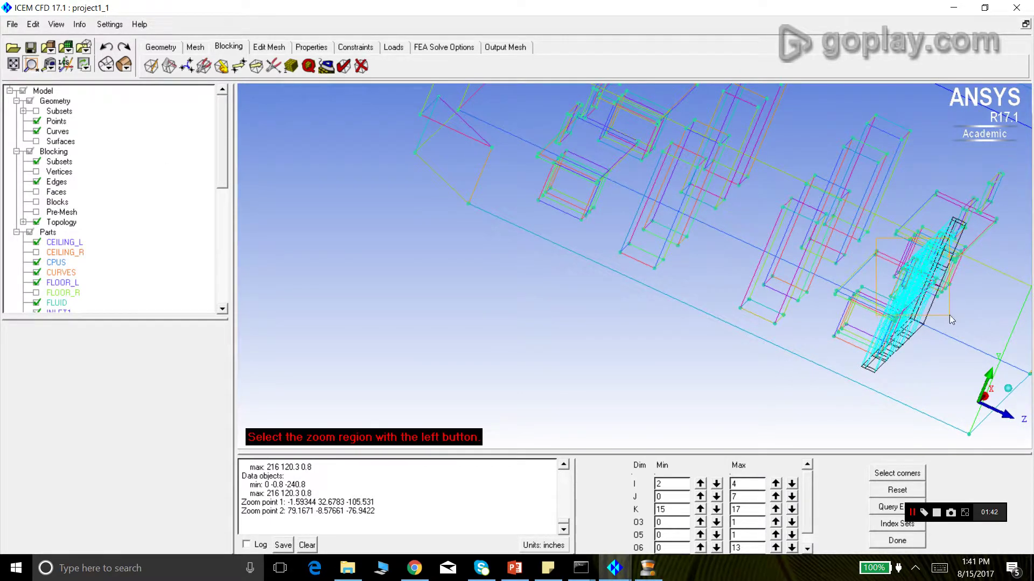
drag(602, 249, 555, 232)
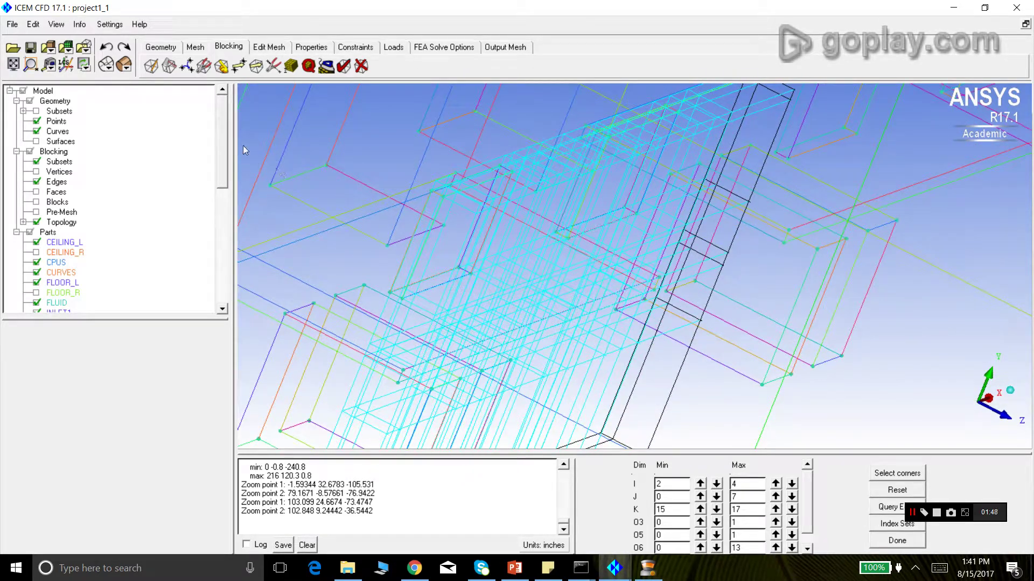
click(221, 66)
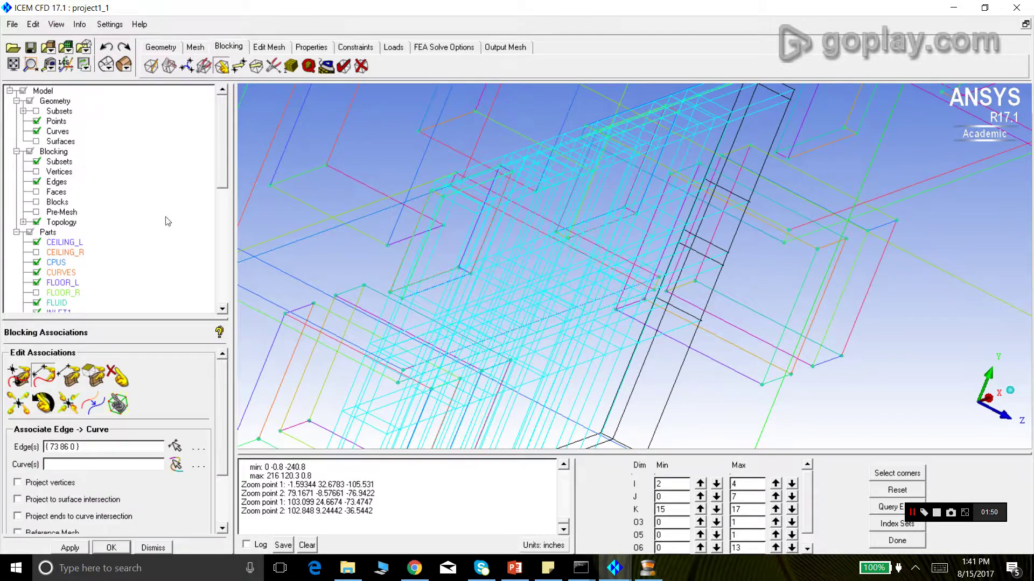
click(178, 447)
scroll(490, 182, up, 3)
scroll(491, 179, down, 2)
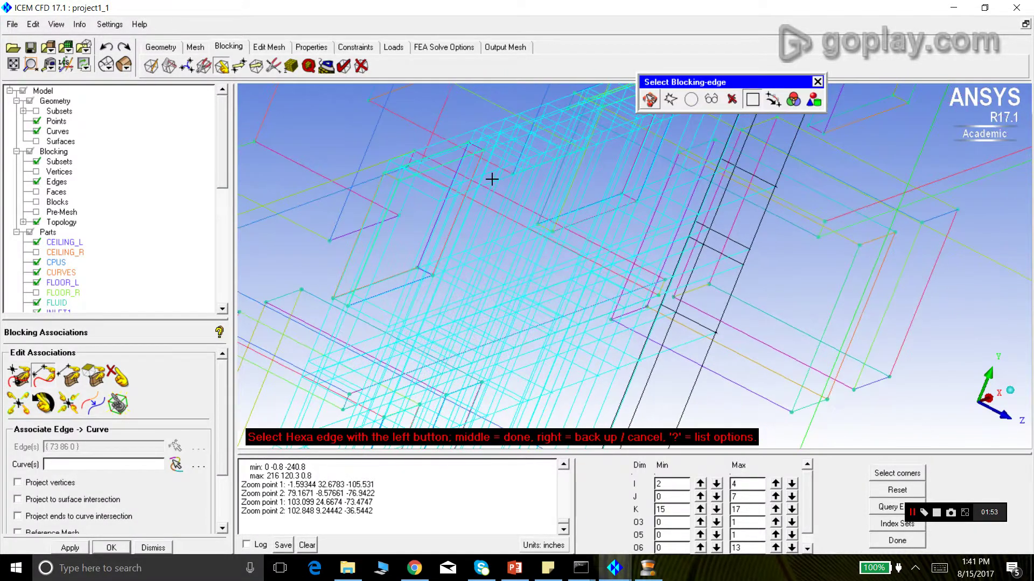
right_click(551, 144)
drag(501, 274, 576, 301)
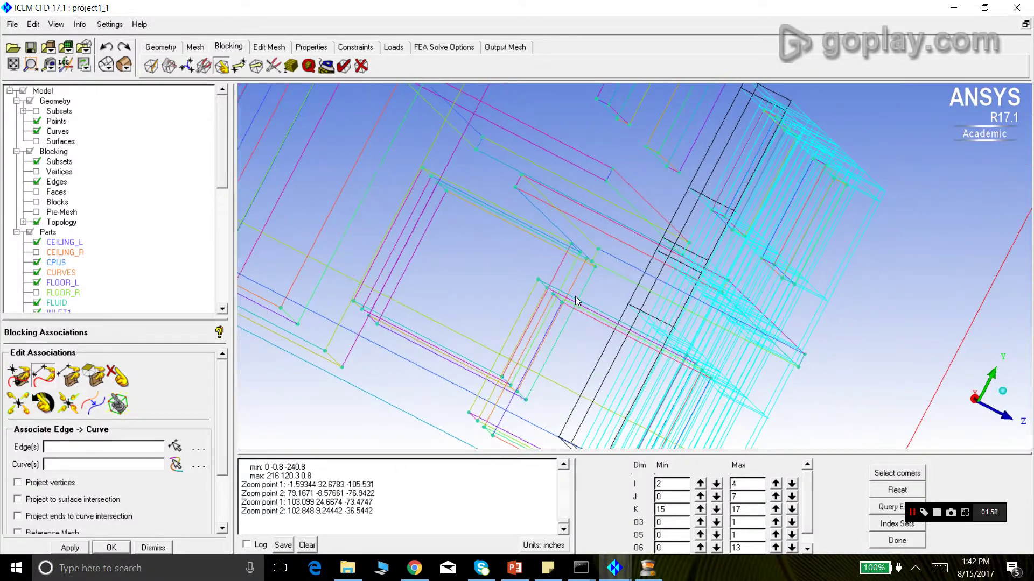
Lower the maximum J index of the displayed blocks to 6 and the maximum K index to 16
click(792, 496)
drag(805, 324, 606, 366)
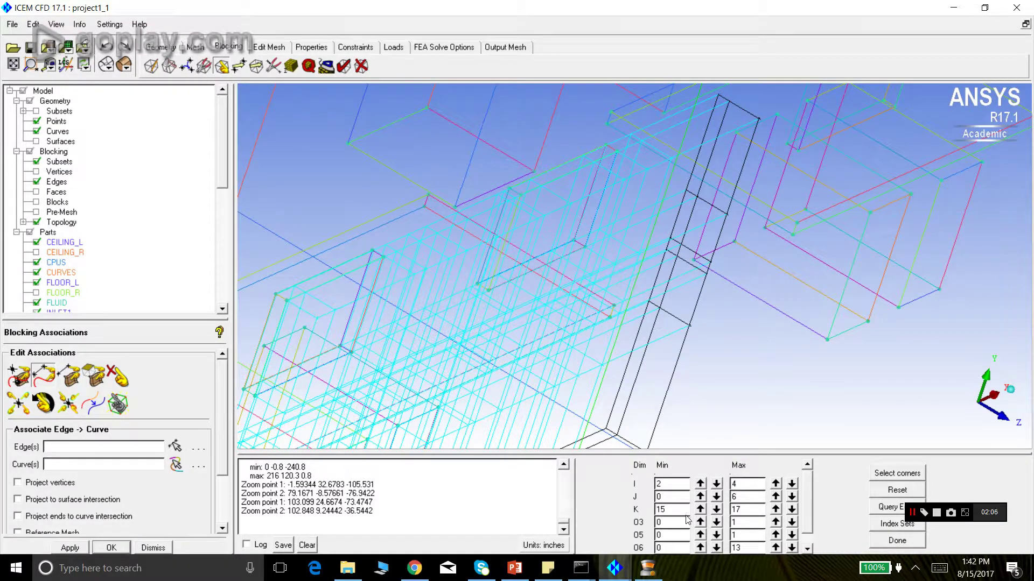
scroll(704, 245, down, 5)
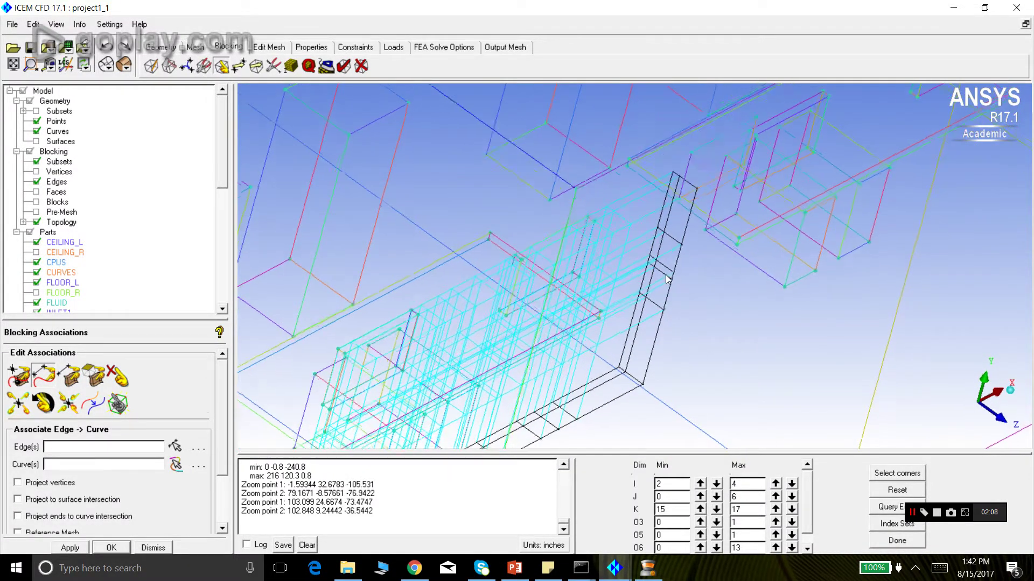
drag(687, 246, 868, 160)
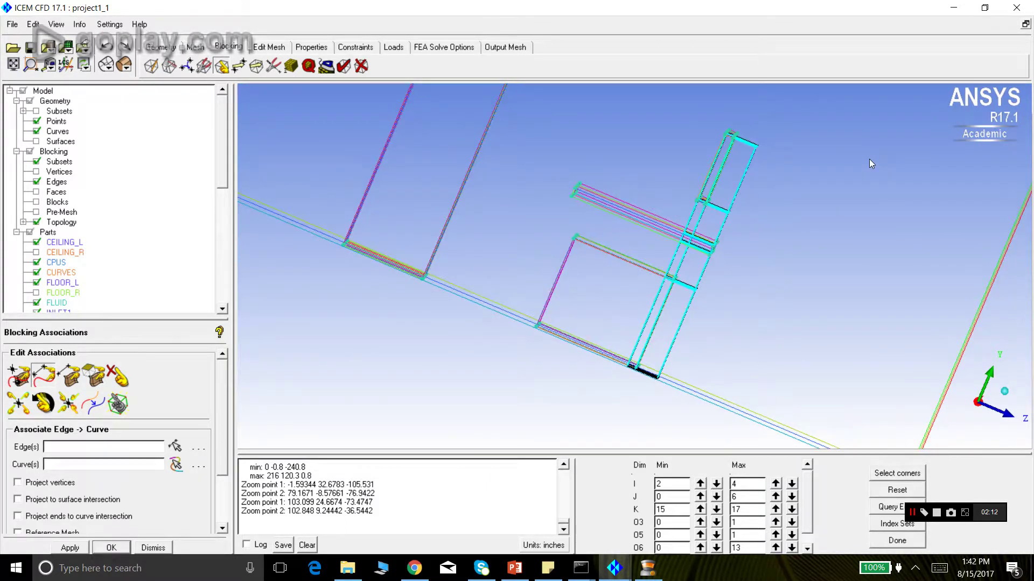
click(792, 509)
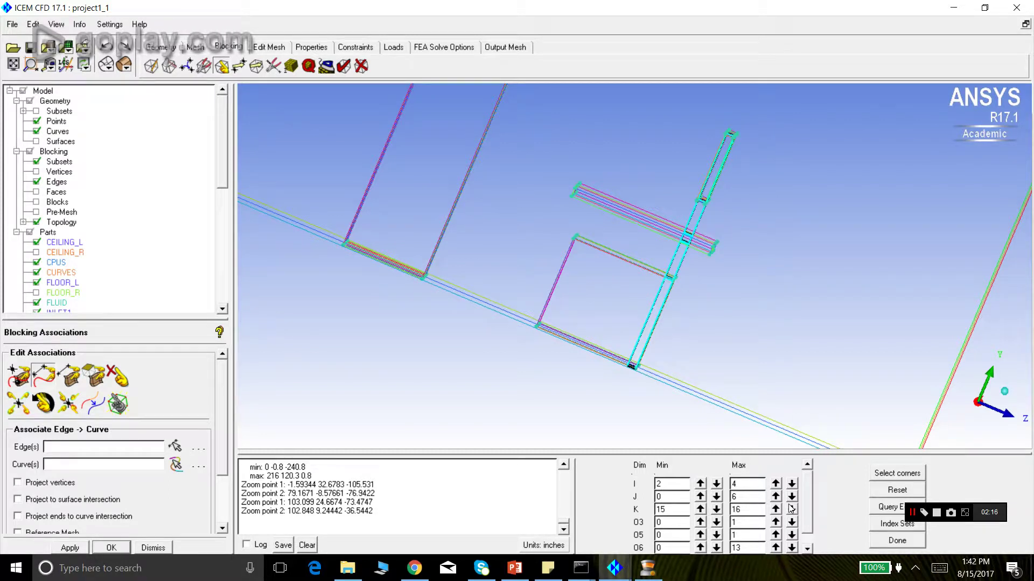
Raise the minimum J index of the displayed blocks to 5, keeping only the row around the boxes above the table
click(700, 496)
click(700, 496)
click(699, 496)
click(700, 496)
drag(599, 261, 628, 270)
drag(590, 286, 609, 211)
Associate the rear vertical block edge at the outer end of the row's first box (box8) with its matching curve
click(31, 65)
drag(452, 222, 558, 298)
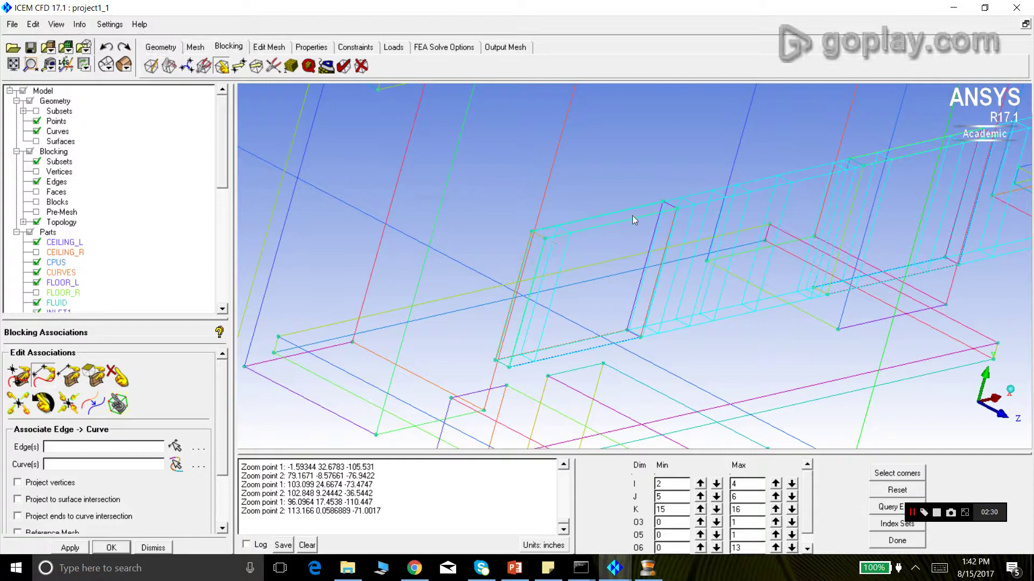
click(174, 446)
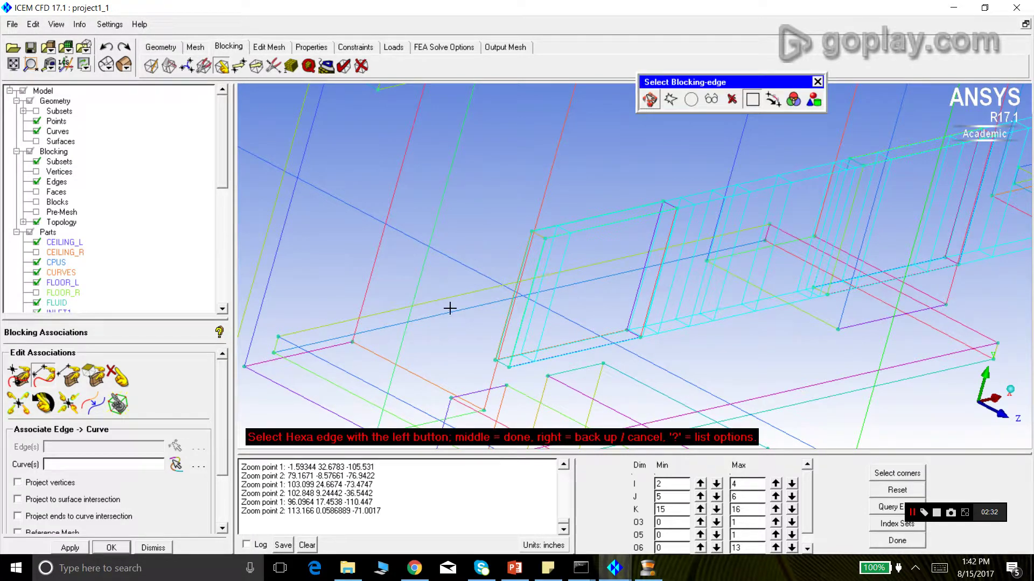
click(521, 280)
middle_click(490, 266)
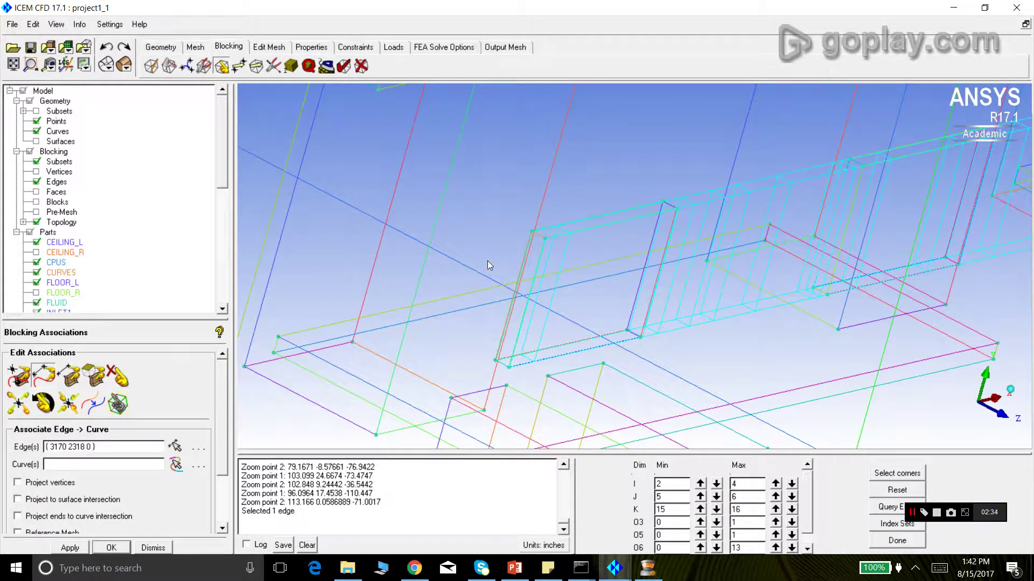
click(176, 464)
click(512, 295)
middle_click(483, 273)
click(73, 547)
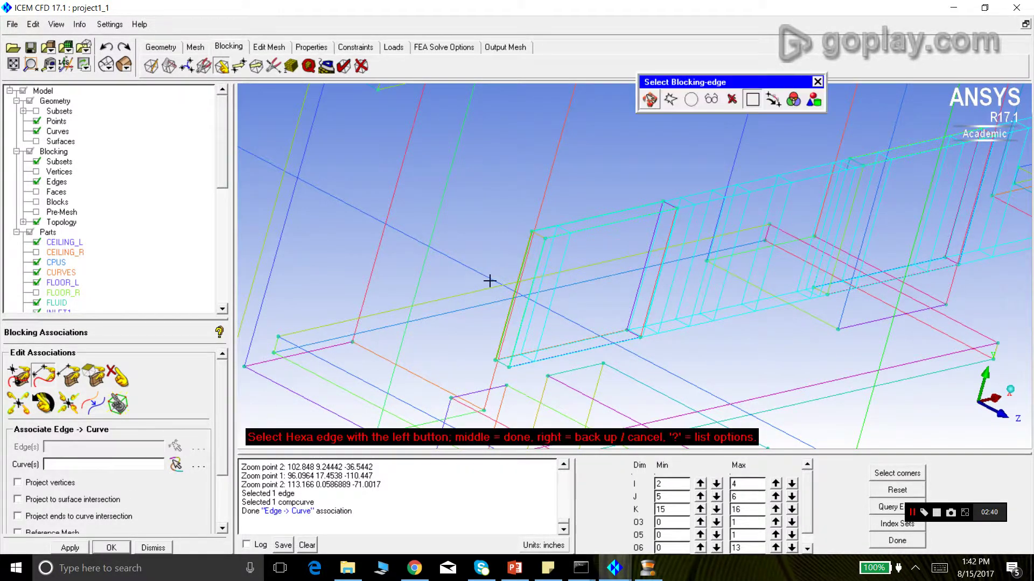
Associate the two block edges along box8's rear top side with curve box8.GEOM.11.S2e1170
click(570, 224)
middle_click(580, 196)
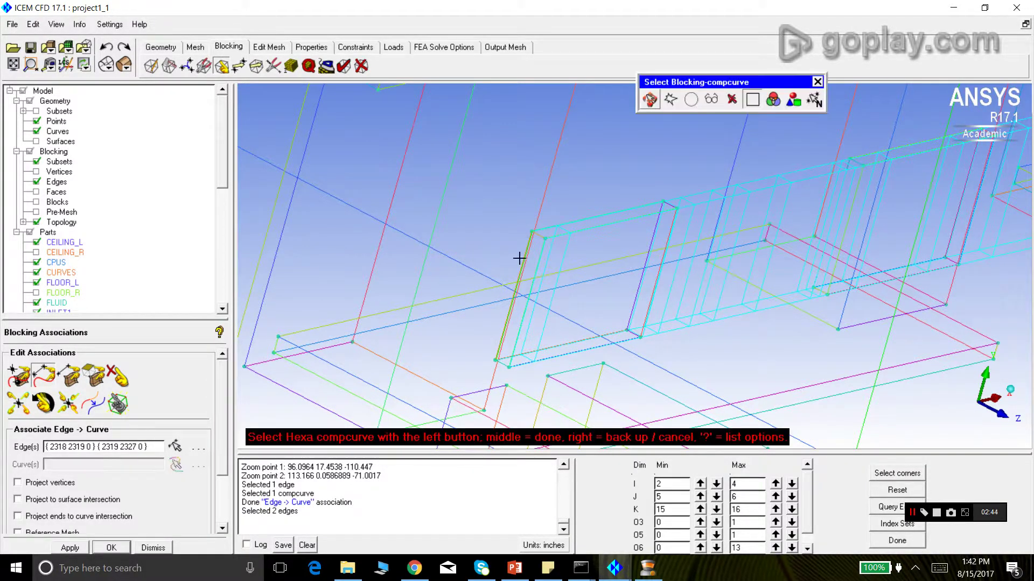
click(551, 228)
middle_click(567, 203)
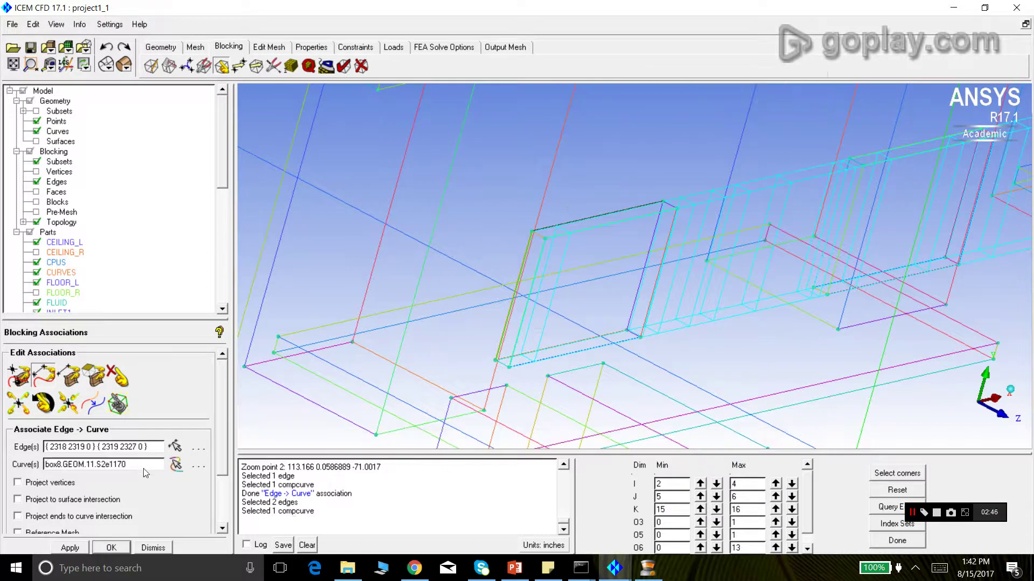
click(85, 549)
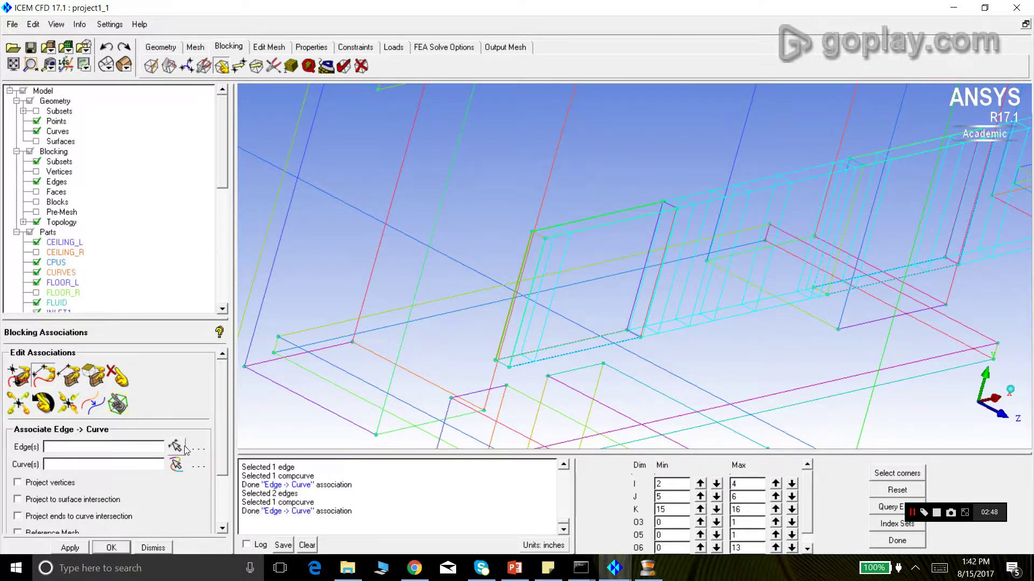
Associate the front vertical block edge at box8's outer end with the matching box curve
click(517, 341)
middle_click(475, 311)
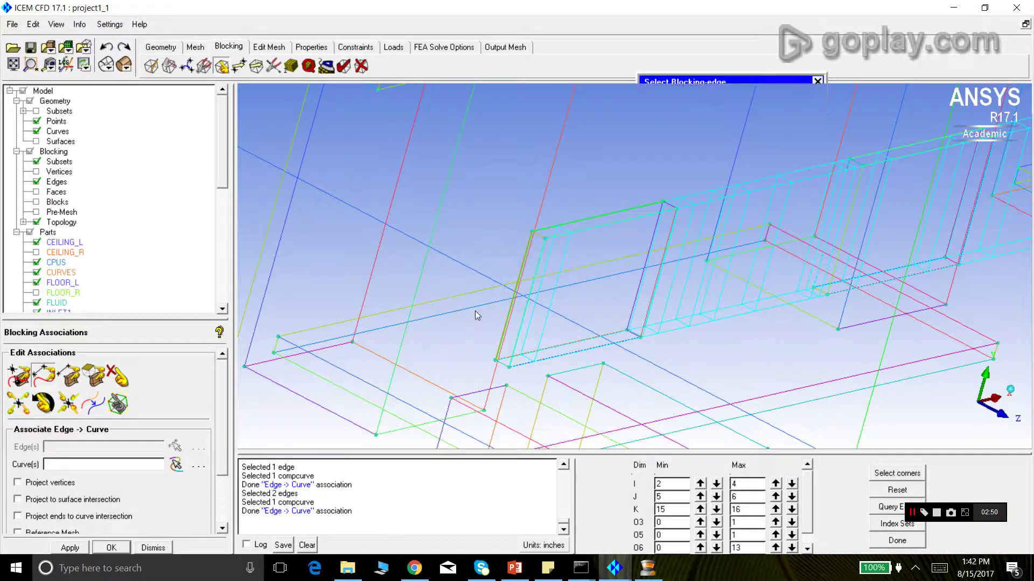
click(178, 466)
click(517, 341)
middle_click(461, 302)
click(79, 548)
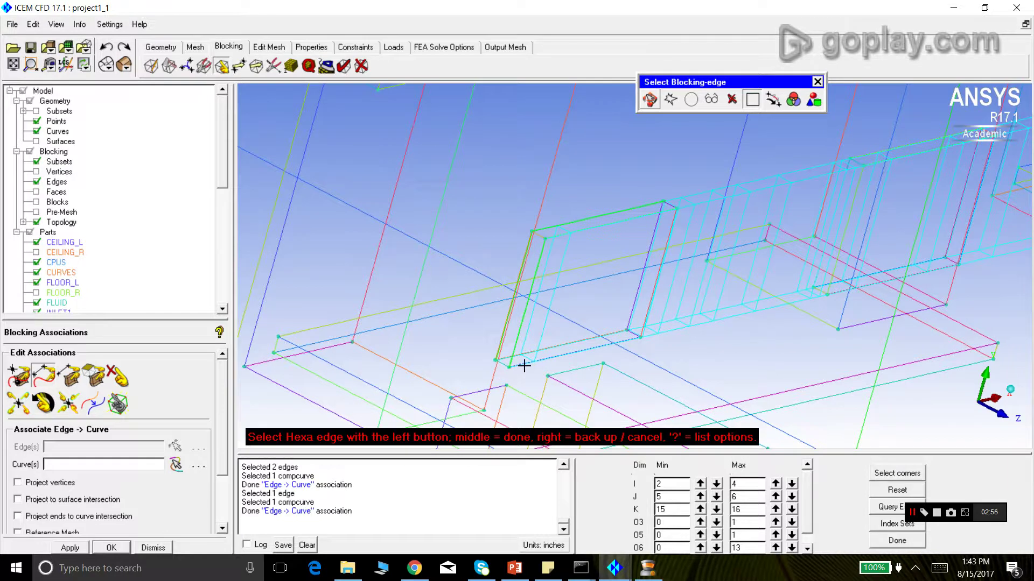
Associate the two block edges along box8's front bottom side with curve box8.GEOM.11.S1e1166
click(546, 359)
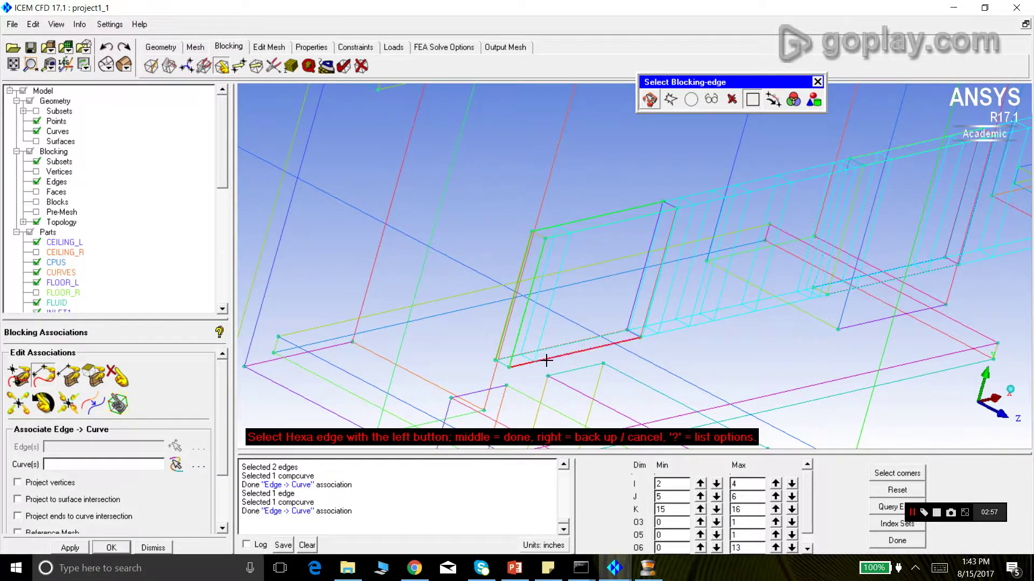
middle_click(452, 318)
click(176, 465)
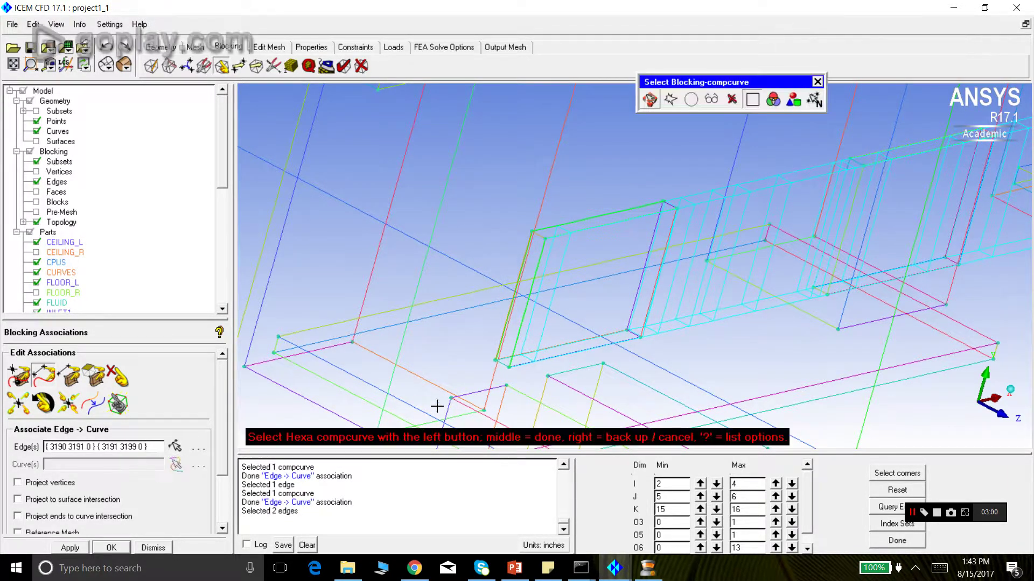
click(532, 360)
middle_click(450, 348)
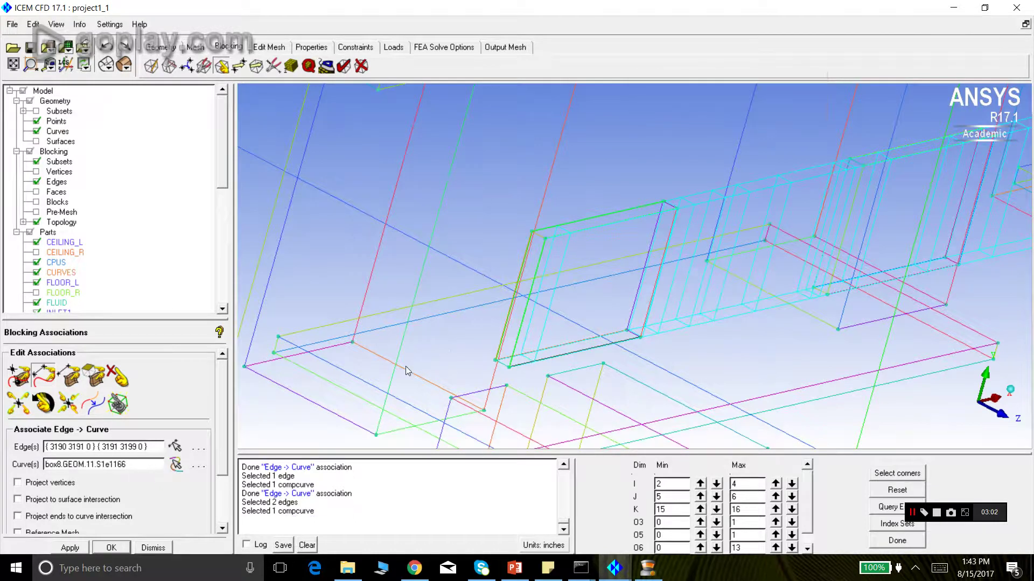
click(66, 548)
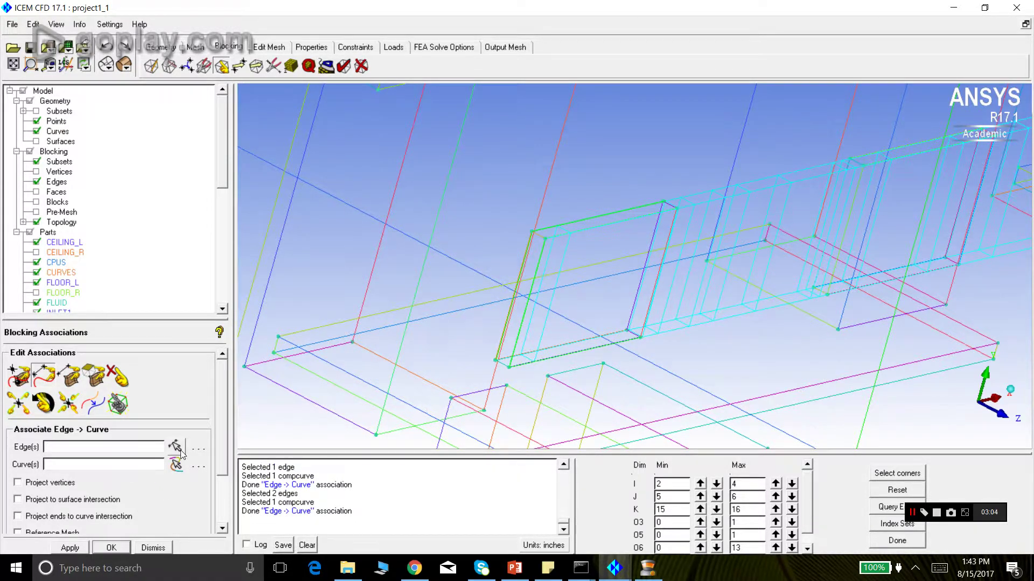
Associate the two block edges along box8's front top side with the matching box curve
click(591, 228)
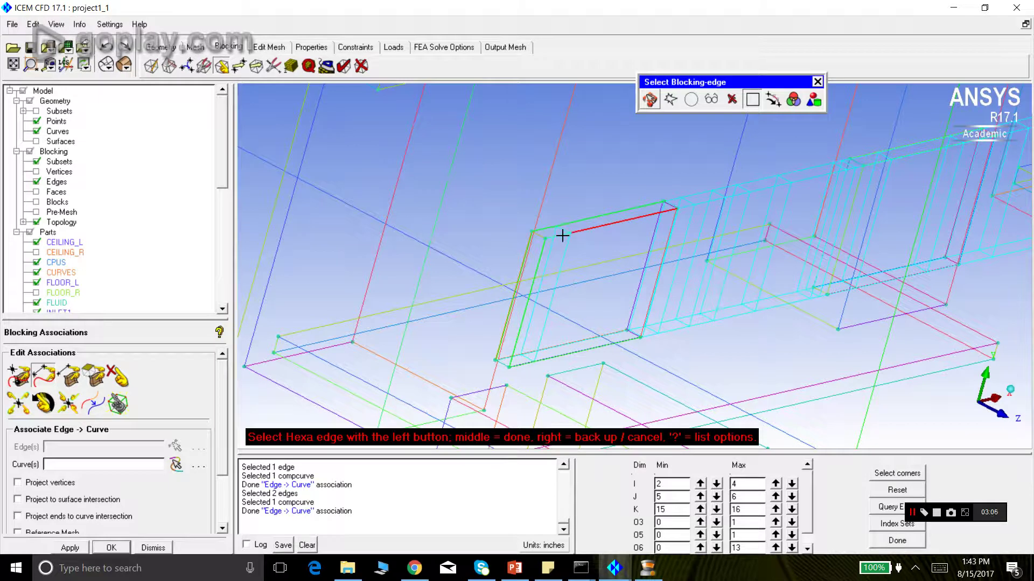
middle_click(404, 304)
click(176, 464)
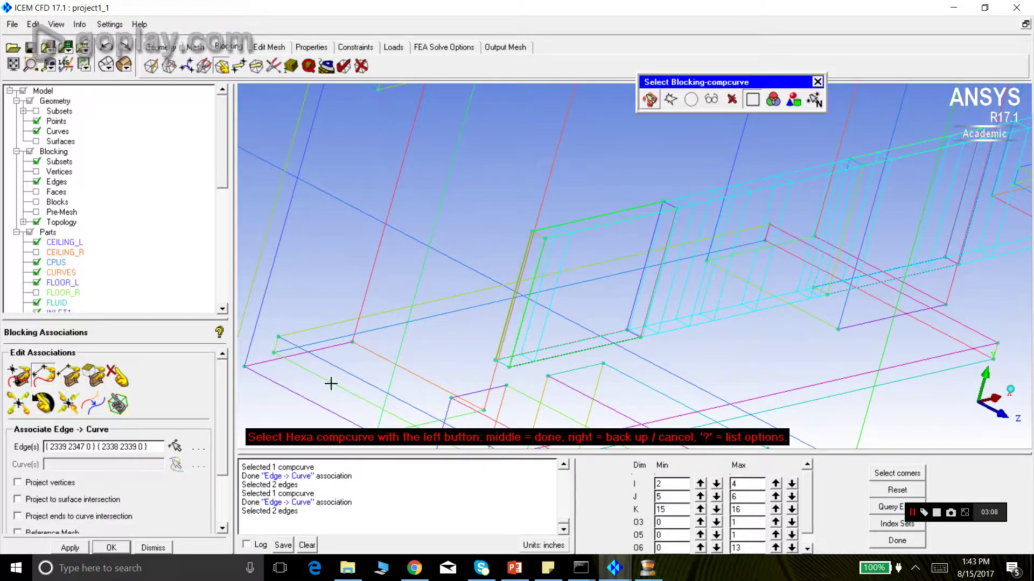
click(558, 238)
middle_click(461, 269)
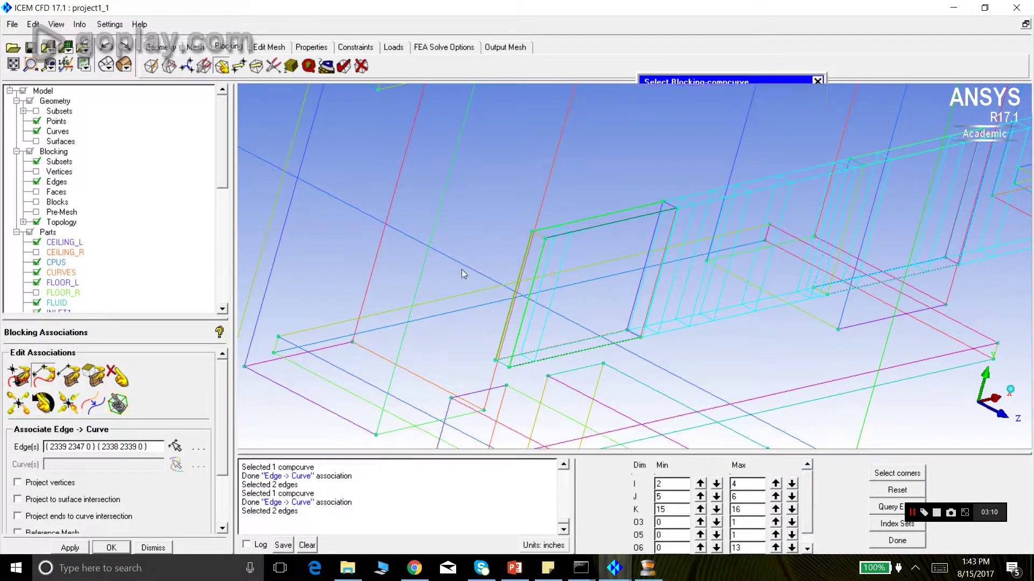
click(75, 548)
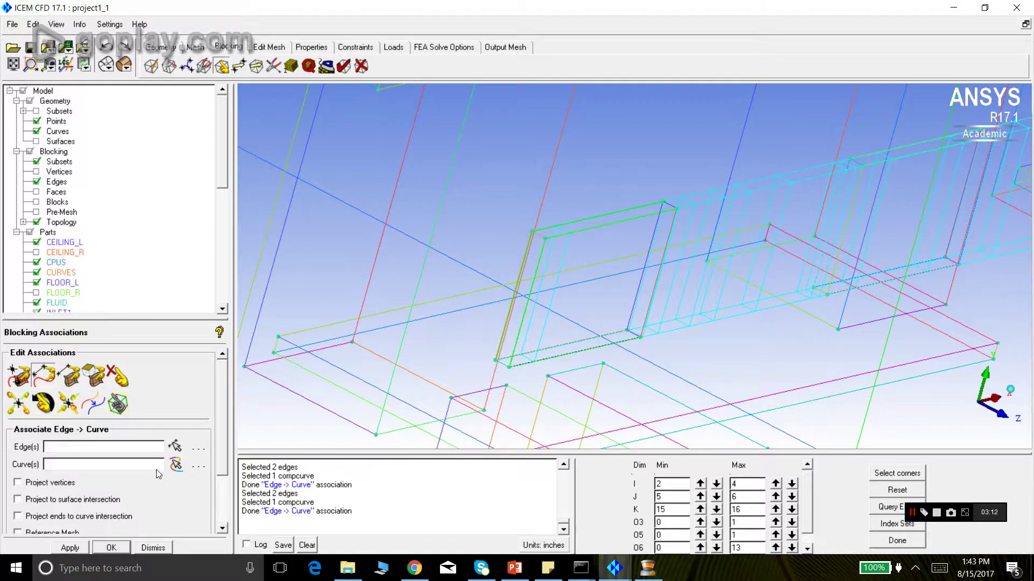
Associate the rear vertical block edge at box8's inner end with curve box8.GEOM.11.S2e1169
click(175, 446)
click(644, 270)
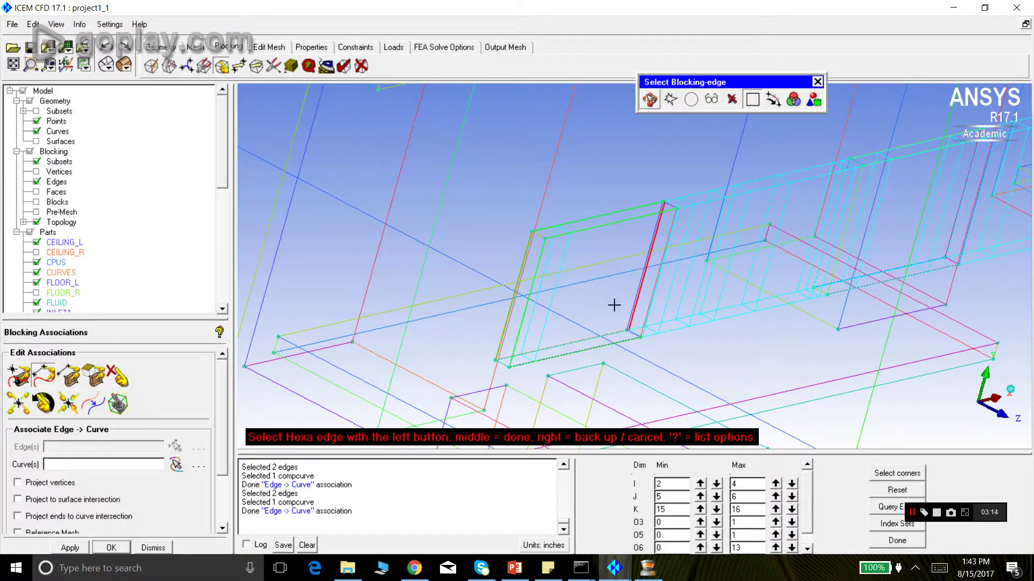
middle_click(614, 304)
click(176, 464)
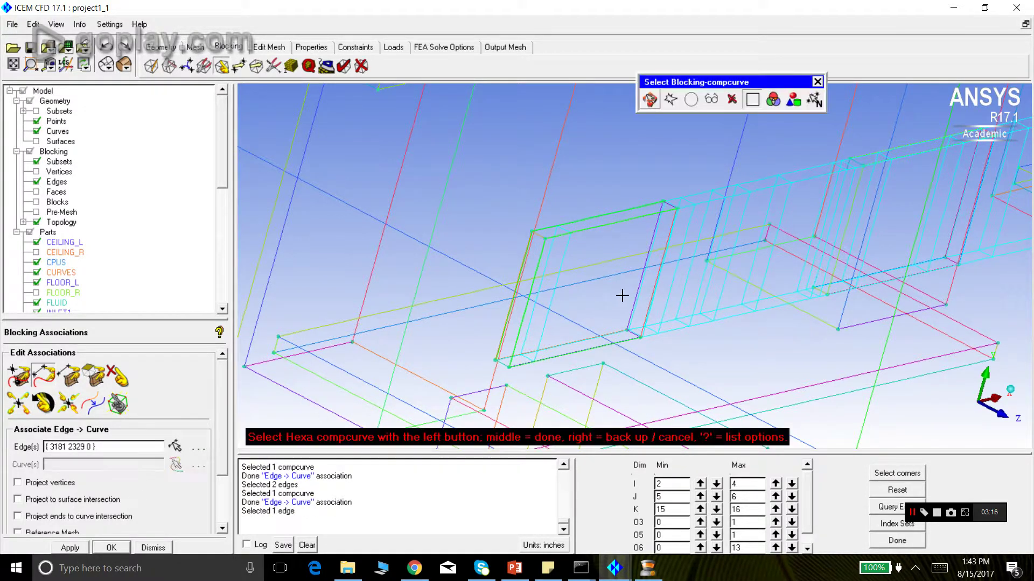
click(640, 286)
middle_click(592, 300)
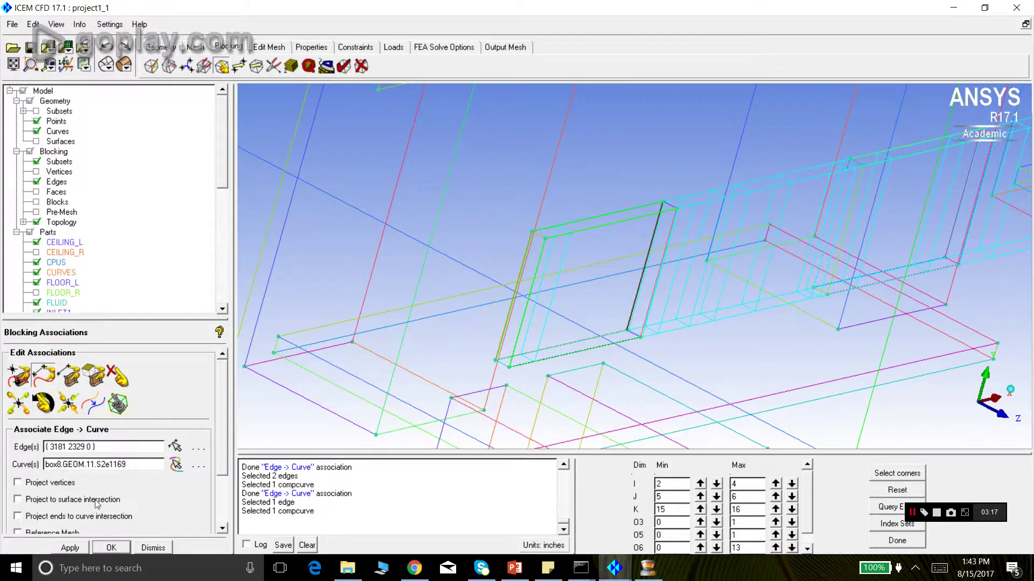
click(70, 547)
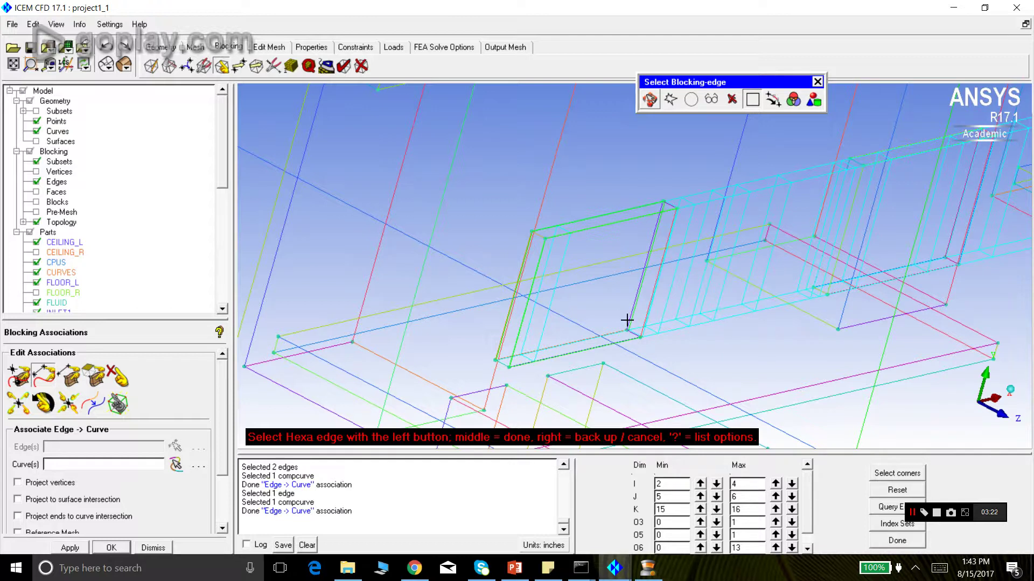
Associate the front vertical block edge at box8's inner end with curve box8.GEOM.11.S1e1165
click(644, 334)
click(651, 101)
drag(710, 248, 679, 246)
click(651, 101)
middle_click(566, 323)
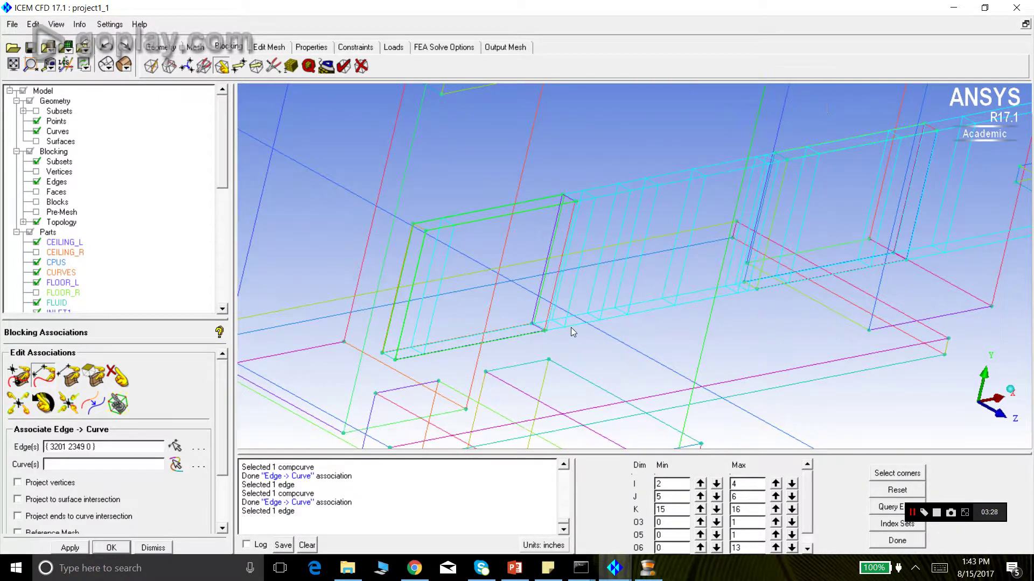
click(176, 464)
click(549, 304)
middle_click(555, 332)
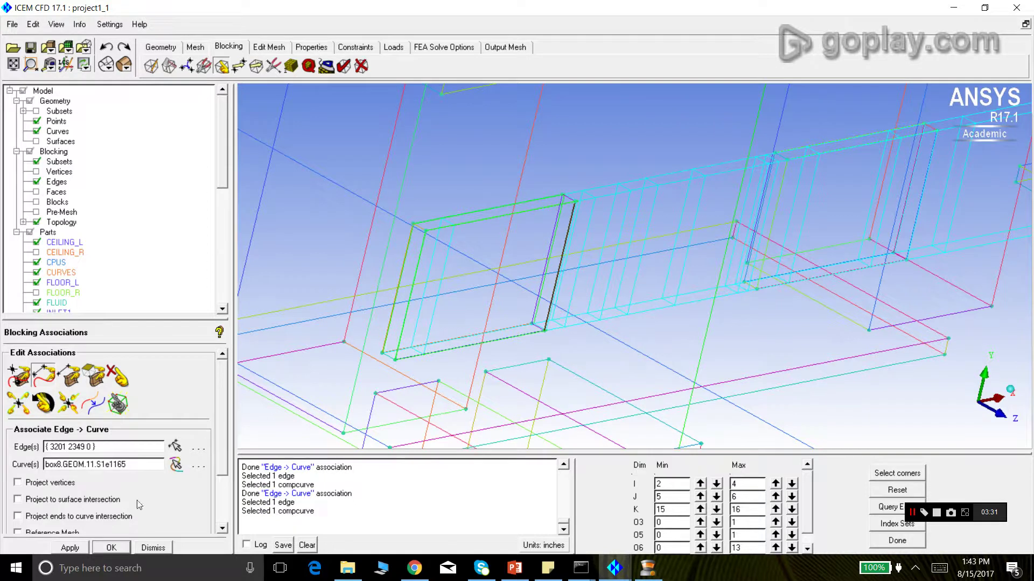
click(74, 549)
scroll(626, 318, down, 2)
drag(575, 288, 557, 311)
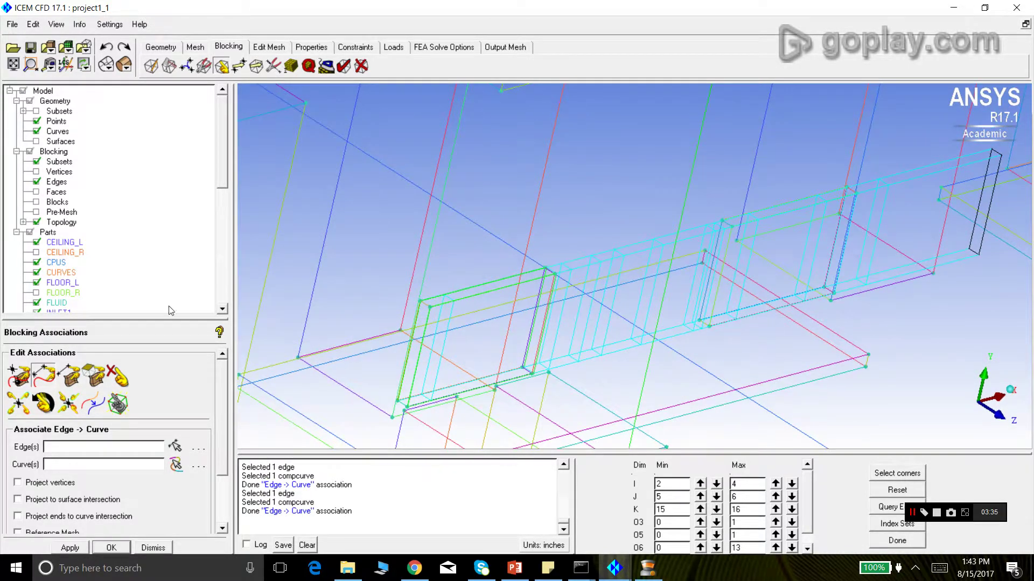
Associate the short top block edge at box8's outer end with the matching box curve
click(36, 131)
click(36, 131)
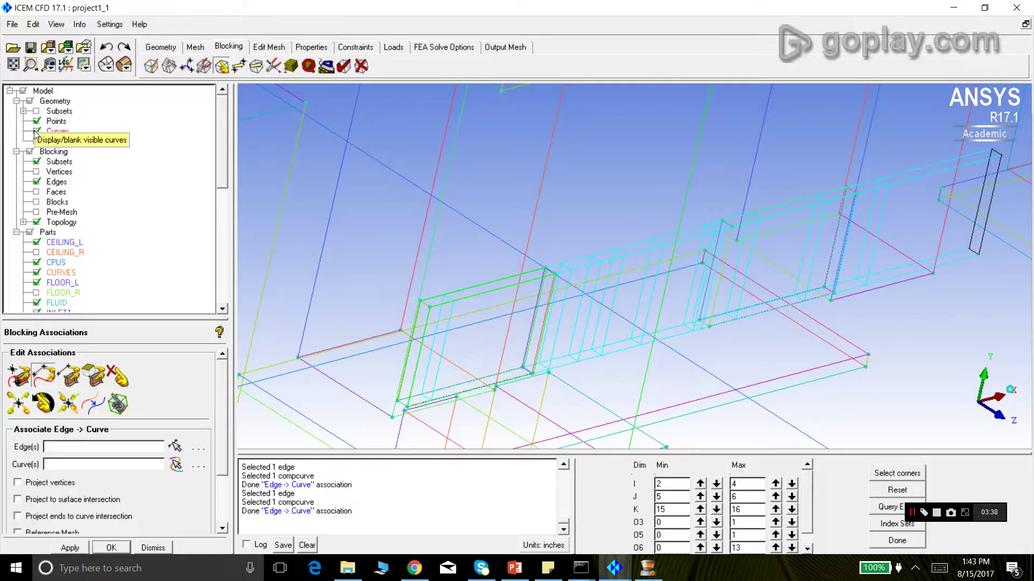
click(174, 446)
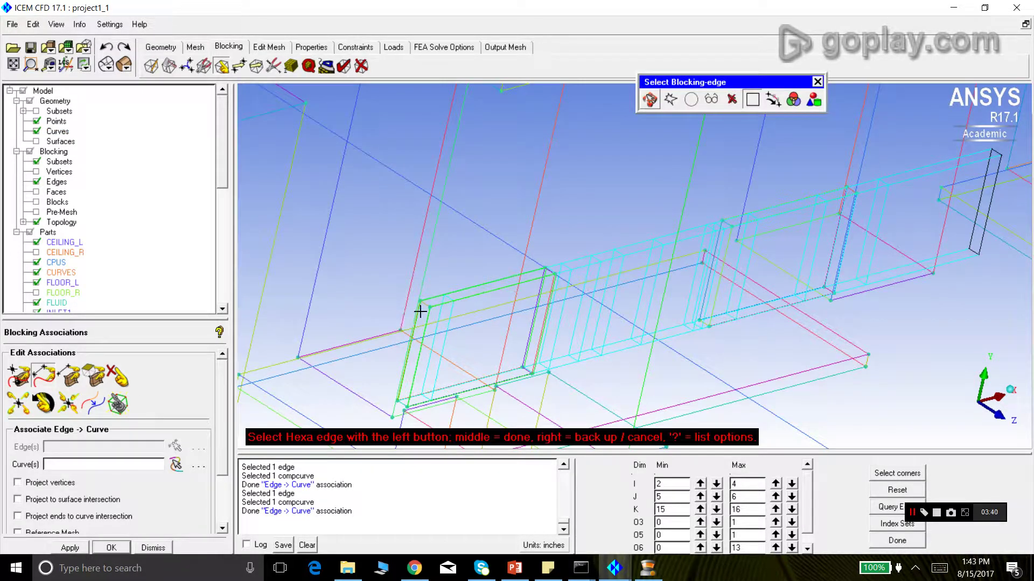
click(365, 339)
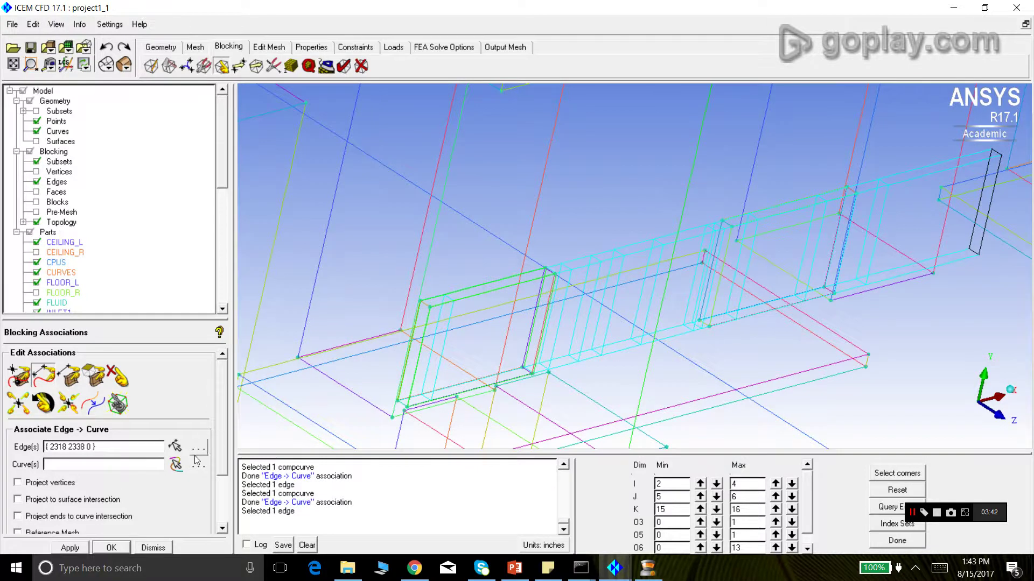
click(380, 358)
click(68, 548)
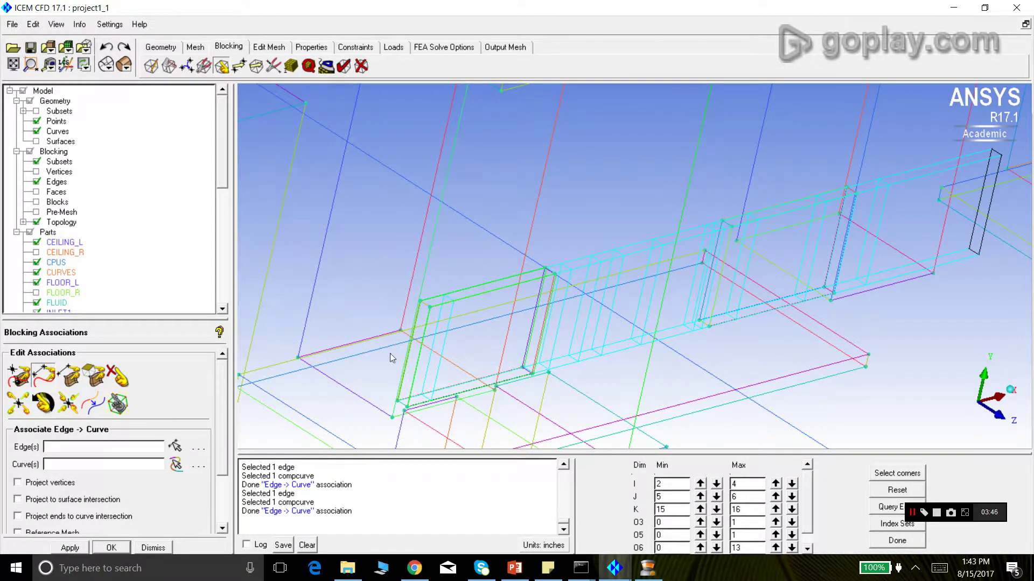
Associate the short top block edge at box8's inner end with the matching box curve
click(175, 446)
click(550, 274)
click(549, 273)
middle_click(520, 259)
click(176, 464)
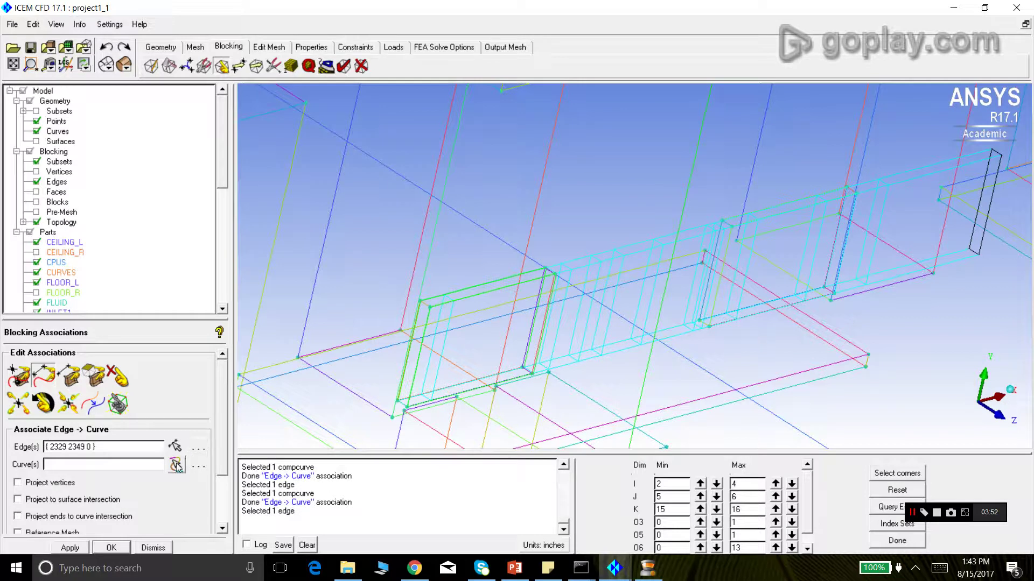
click(552, 271)
middle_click(530, 245)
click(70, 548)
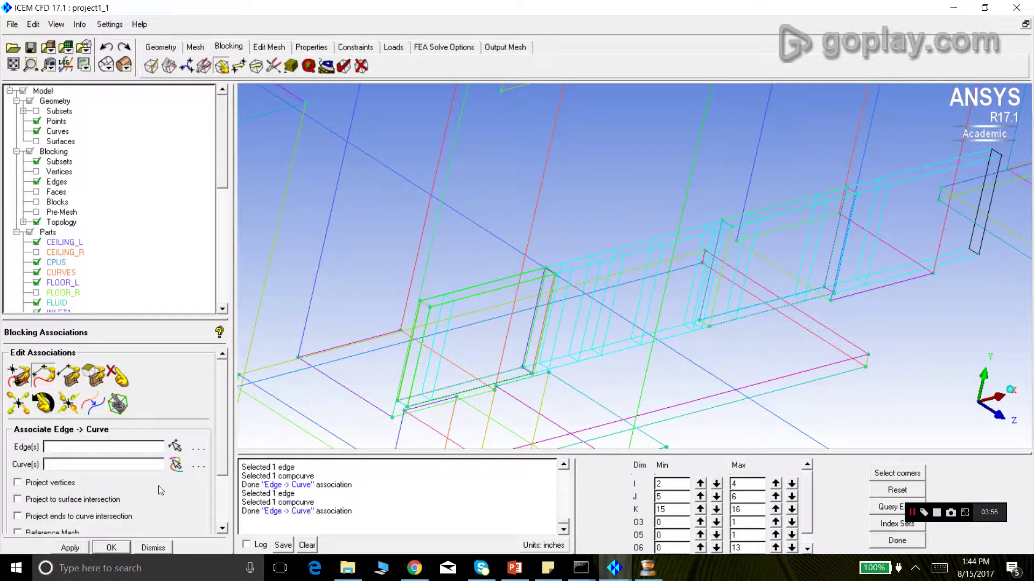
Associate the short bottom block edge at box8's inner end with curve box8.GEOM.11.S3e1173
click(528, 370)
middle_click(490, 248)
click(177, 466)
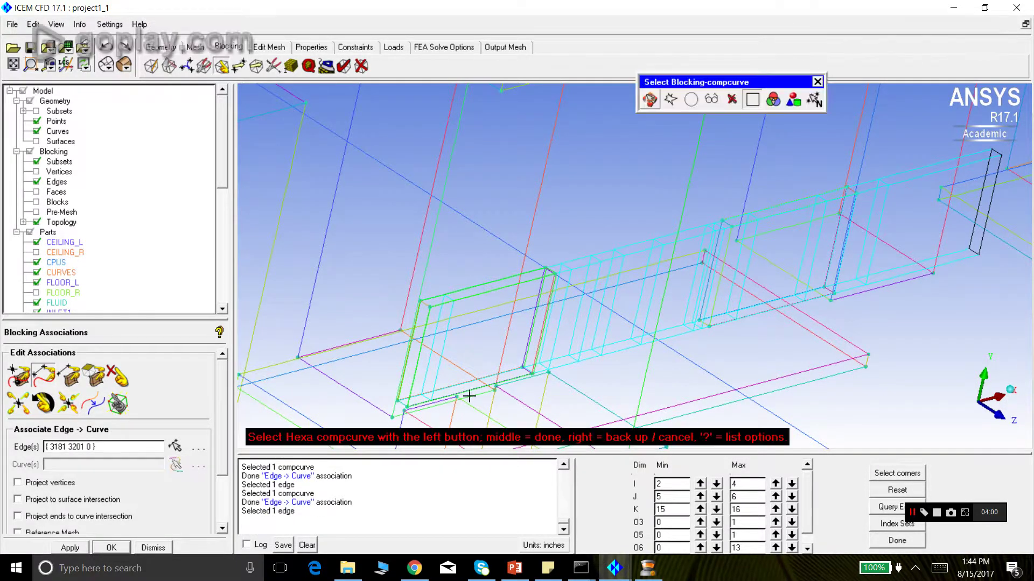
click(526, 325)
middle_click(514, 267)
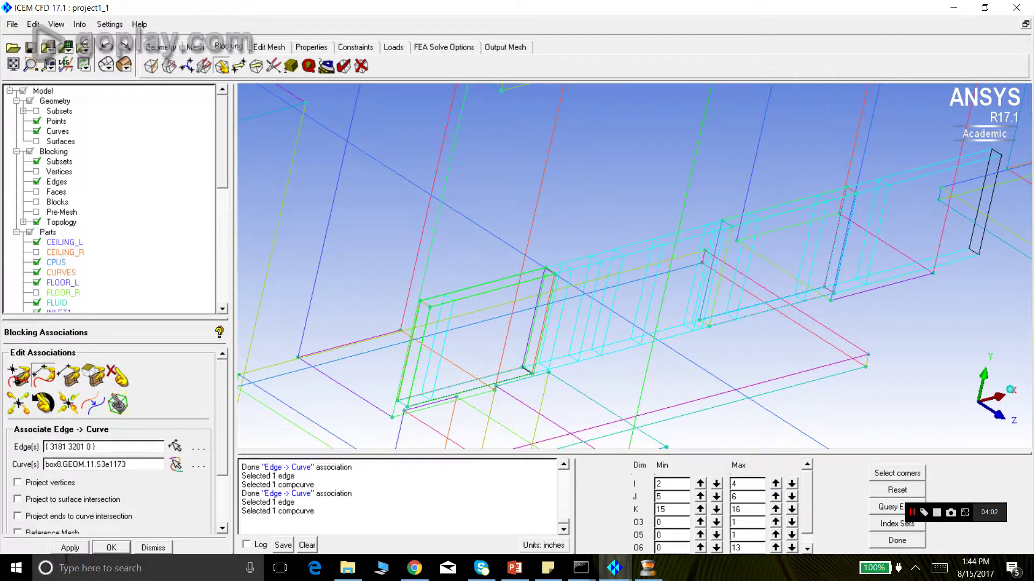
click(70, 548)
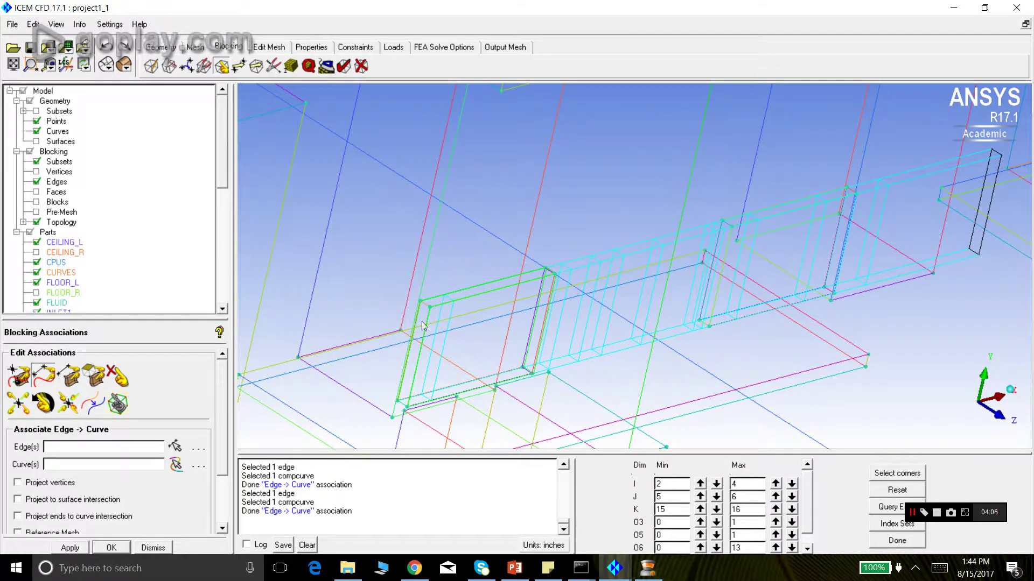
Hide internal edges and geometry curves to check box8's edge associations for gaps, and restore both displays
scroll(410, 305, down, 2)
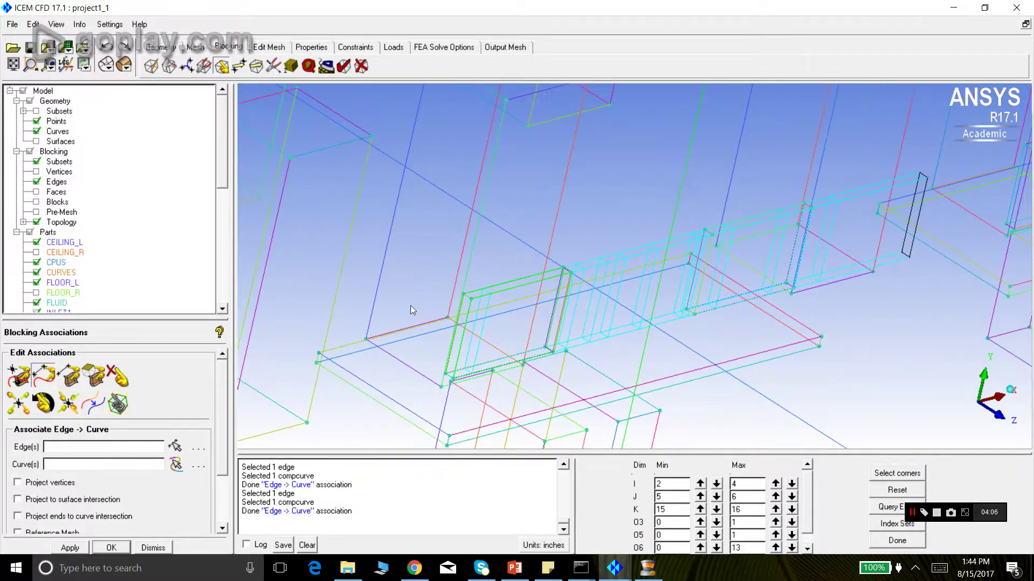
right_click(59, 183)
click(86, 189)
drag(296, 280, 490, 268)
click(36, 131)
drag(660, 263, 637, 255)
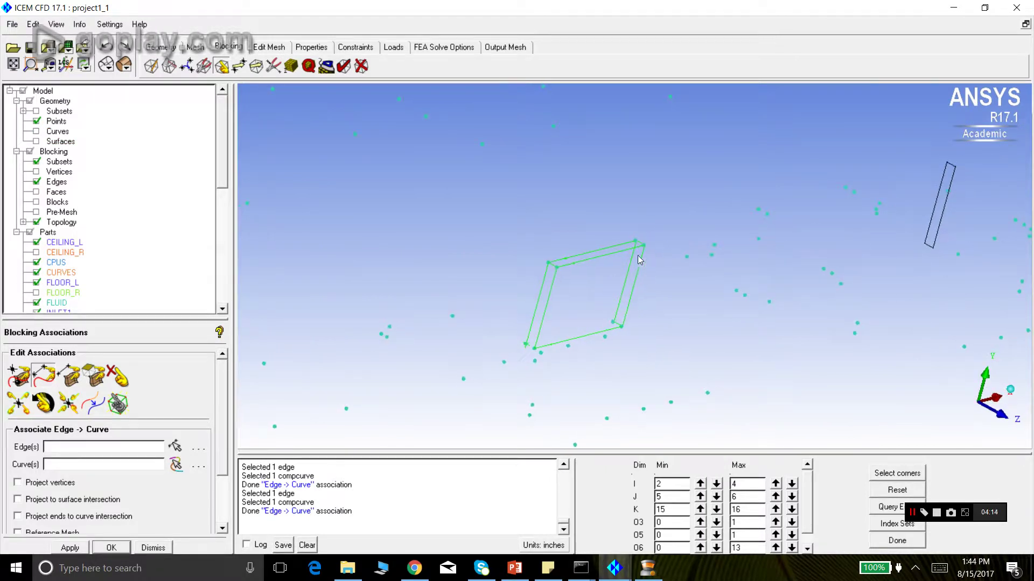
drag(559, 345, 557, 342)
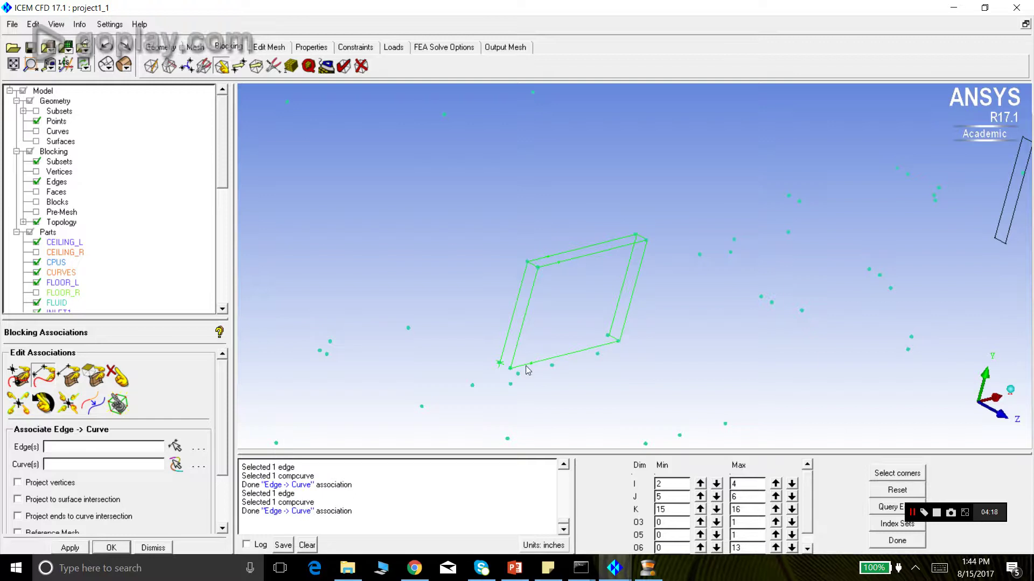
right_click(58, 184)
click(92, 189)
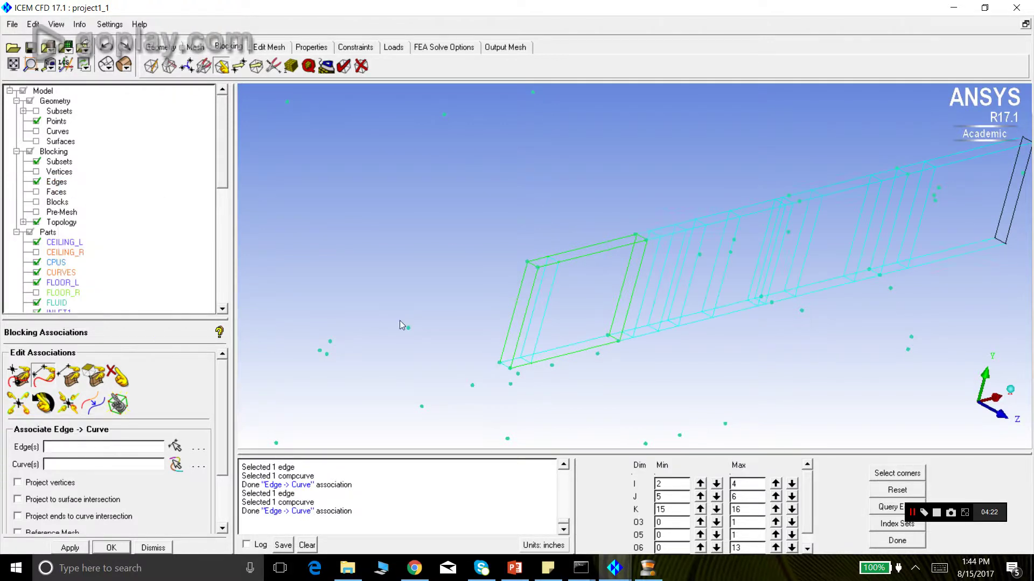
click(36, 131)
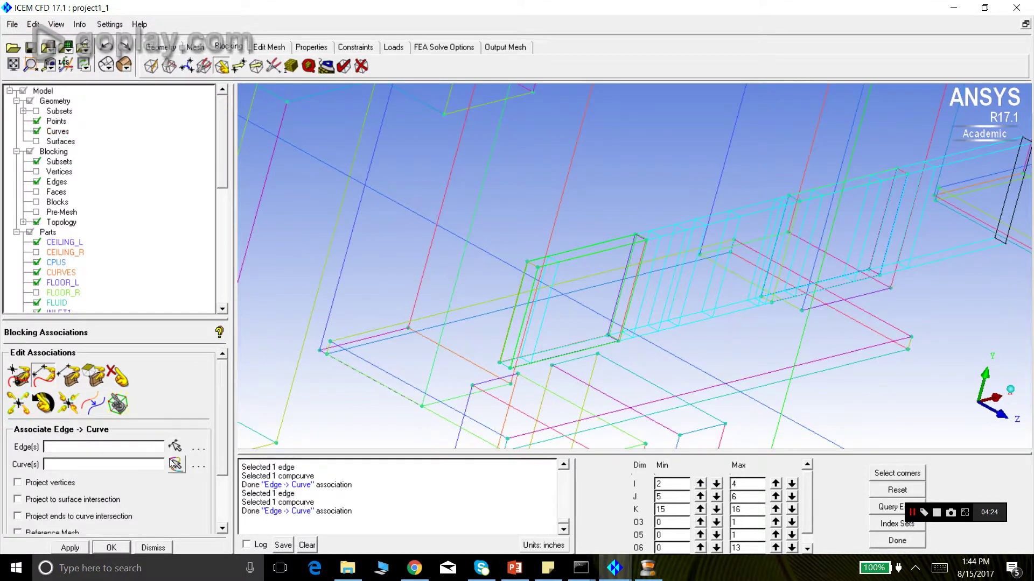
Associate the two block edges along box8's rear bottom side with the matching box curve
click(521, 357)
click(506, 362)
middle_click(475, 330)
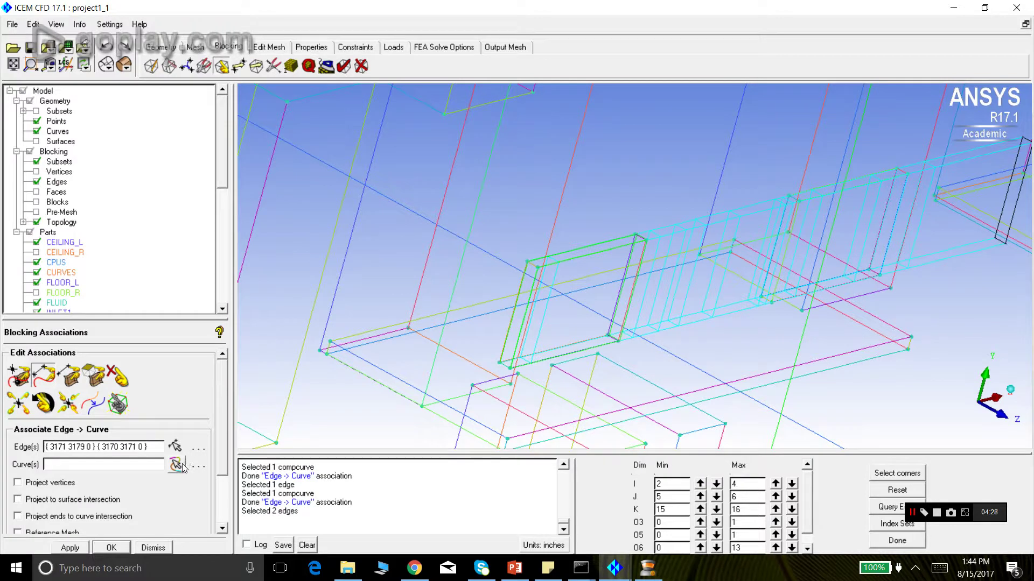
click(176, 464)
click(507, 357)
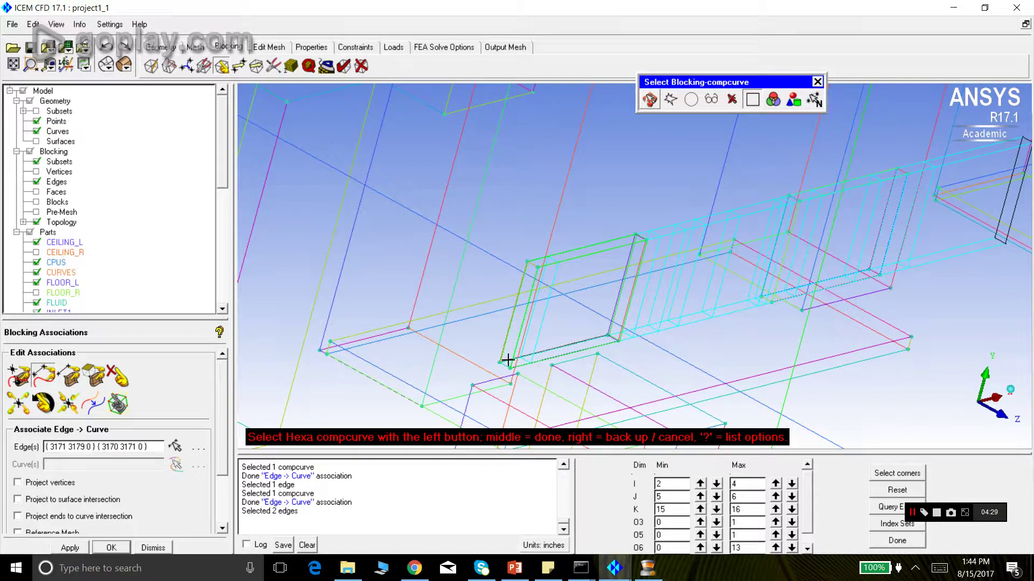
middle_click(461, 318)
click(68, 548)
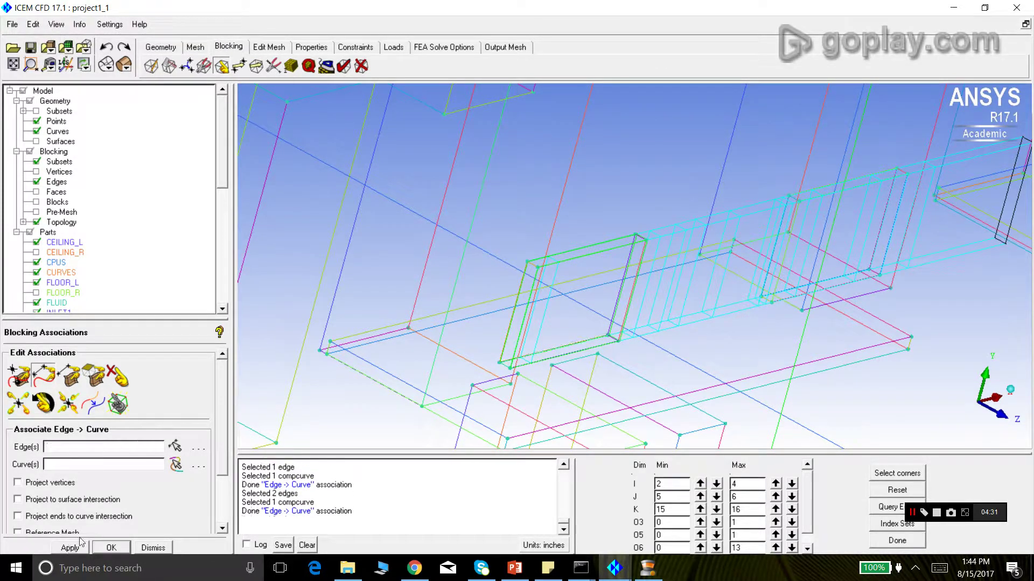
Associate the short bottom block edge at box8's outer end with the matching box curve
click(175, 447)
click(504, 367)
middle_click(440, 358)
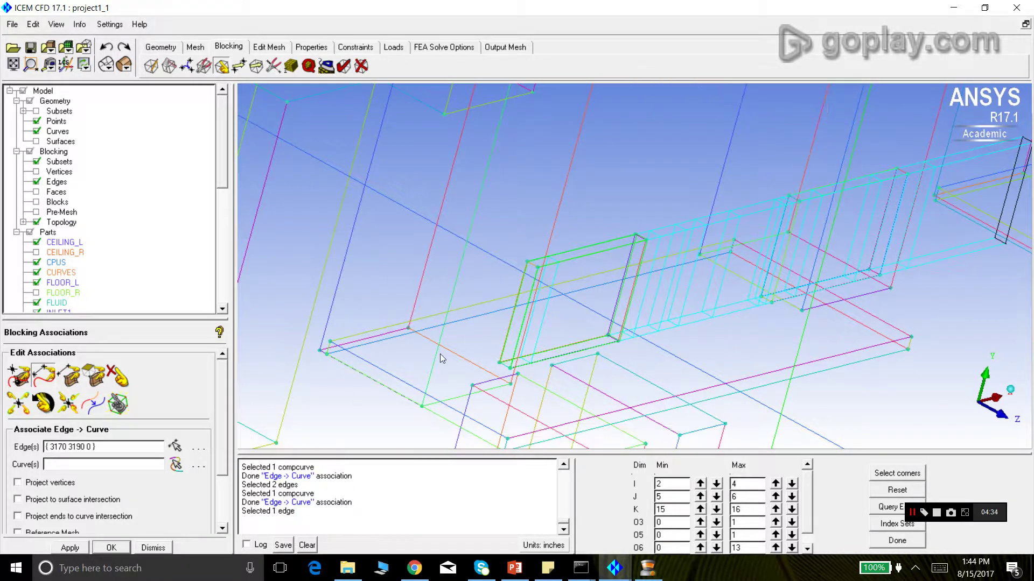
click(175, 465)
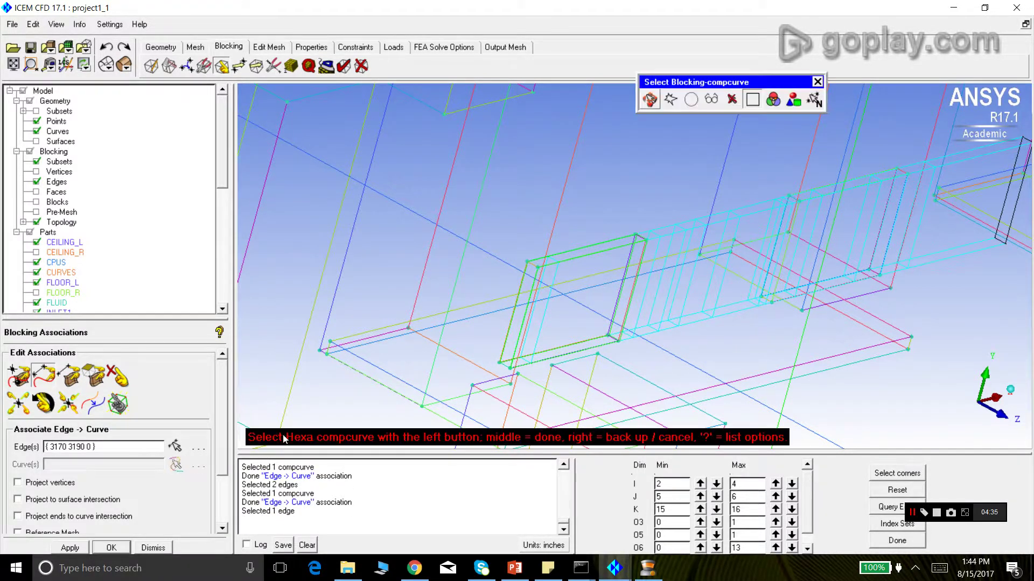
click(508, 367)
middle_click(472, 333)
click(70, 547)
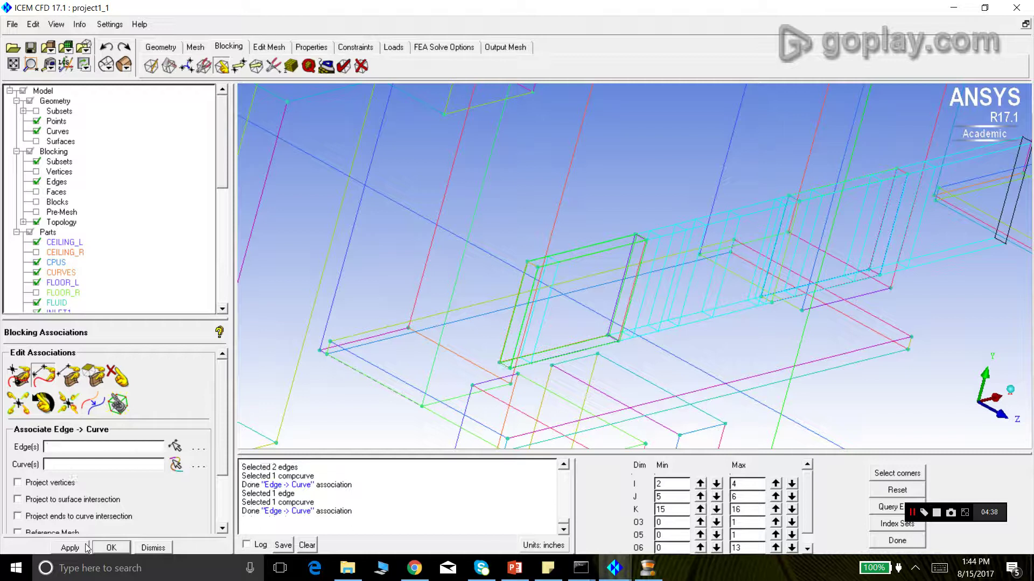
Recheck all of box8's associated edges with curves and internal edges hidden, and show both again
click(37, 131)
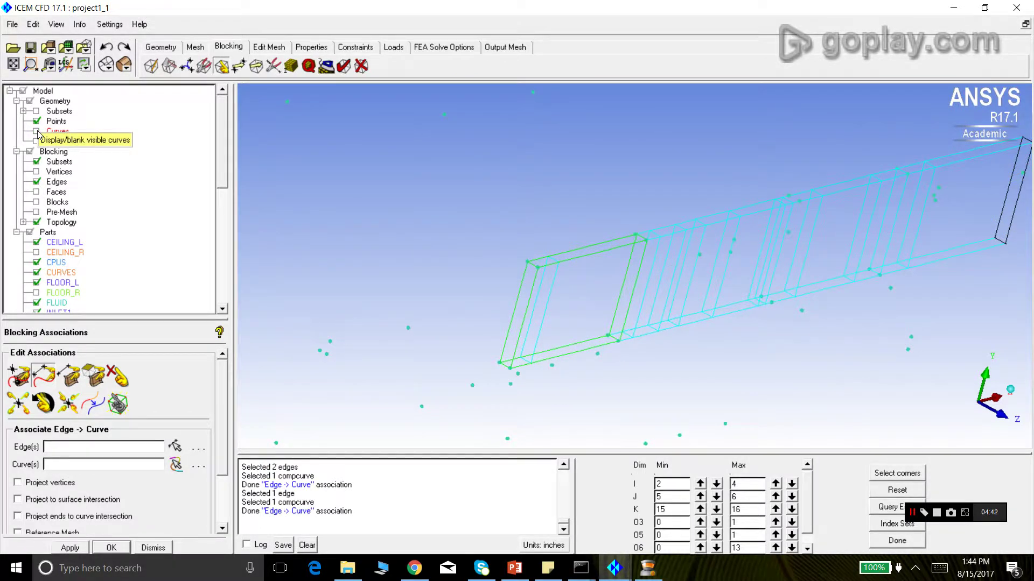
click(37, 132)
drag(645, 266, 625, 291)
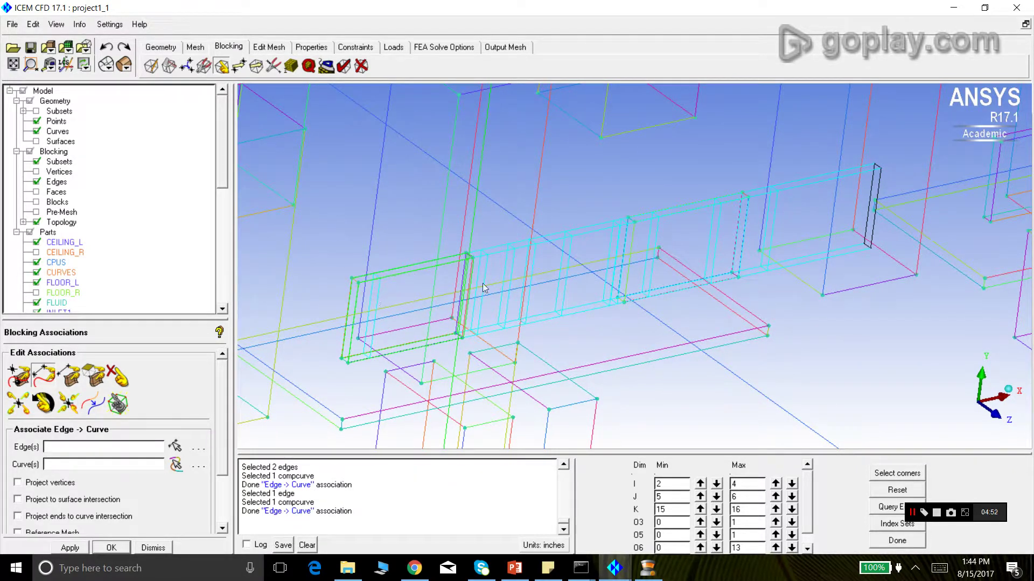
click(36, 131)
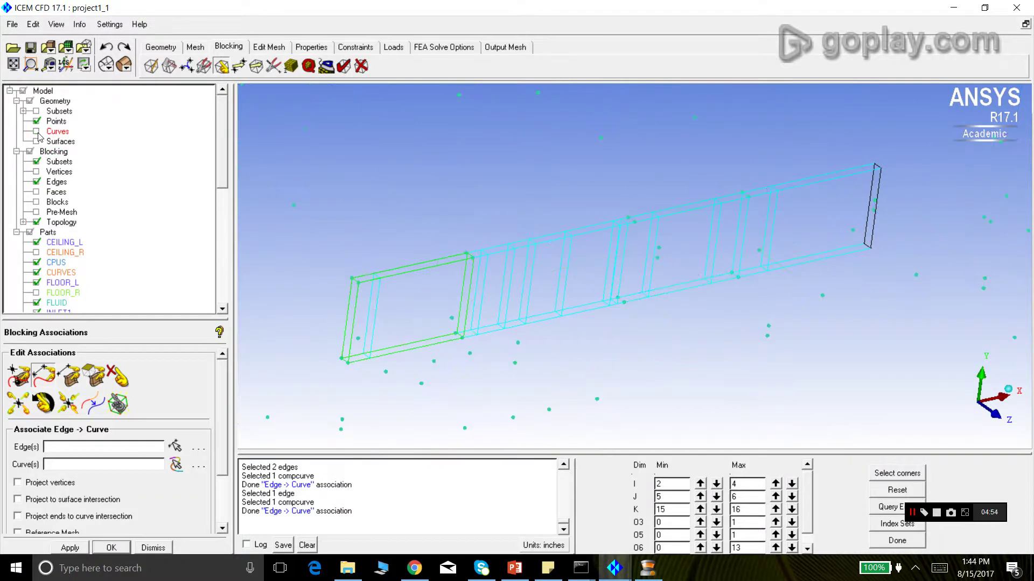
right_click(56, 183)
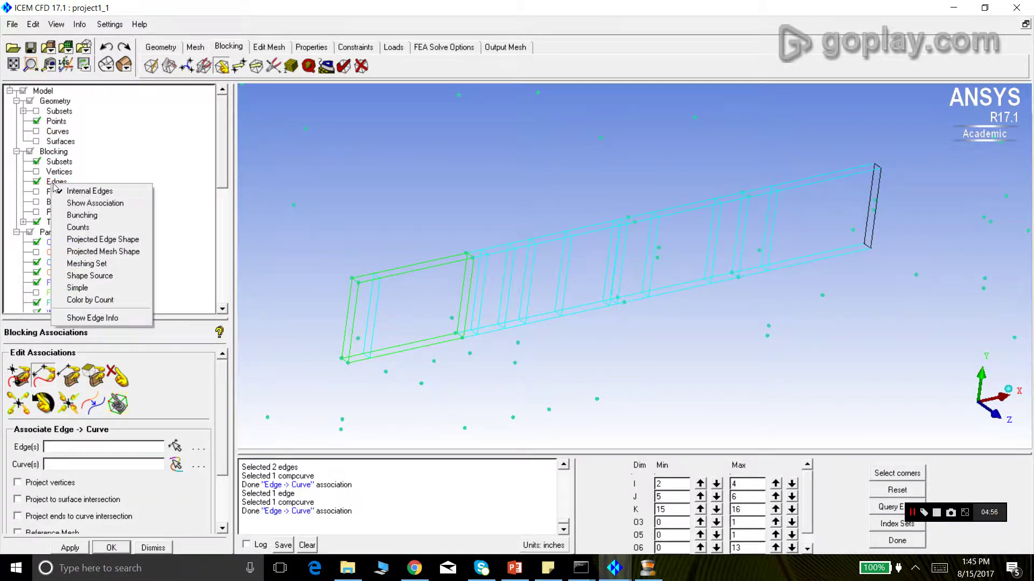
click(60, 191)
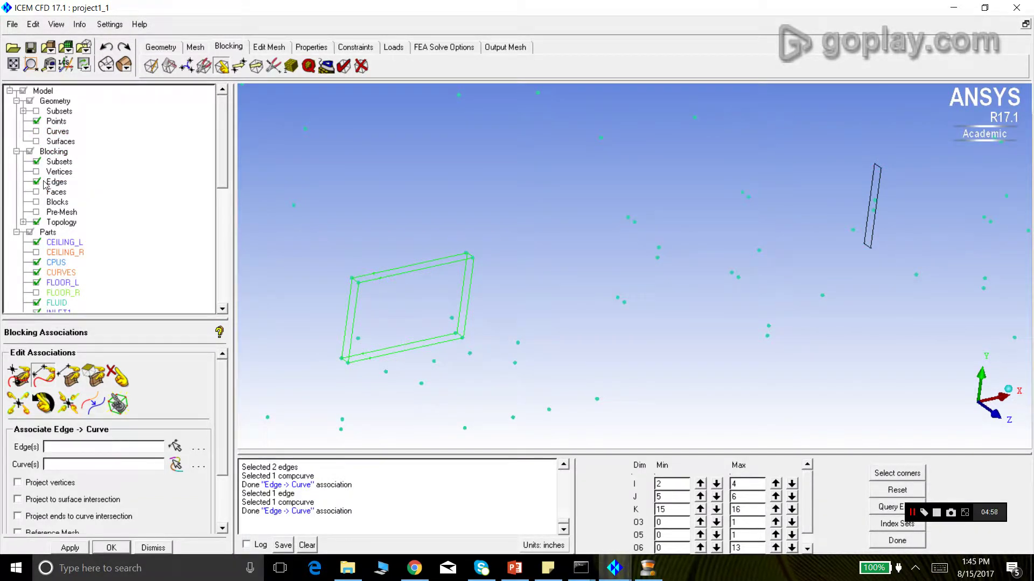
click(36, 132)
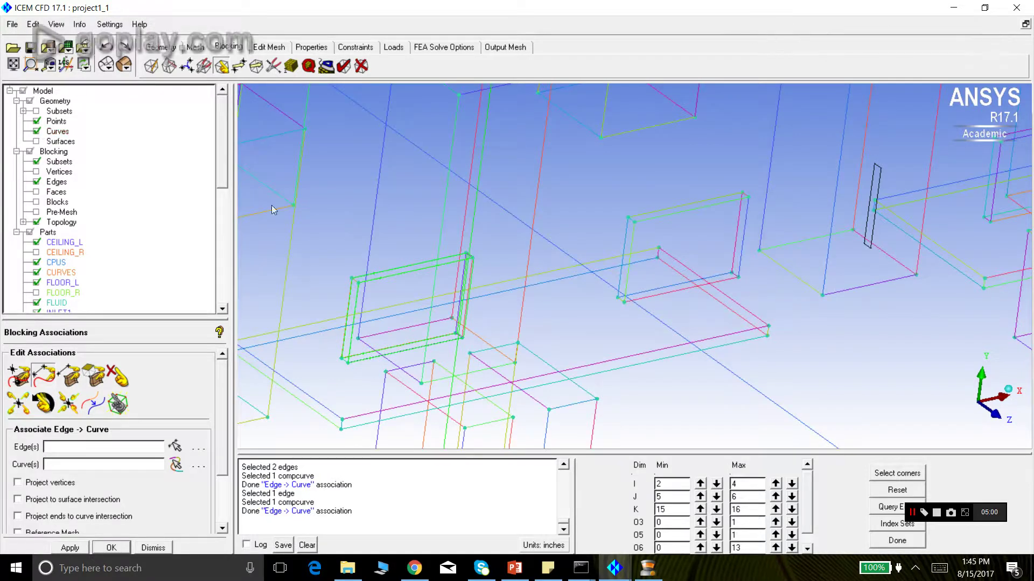
right_click(57, 182)
click(108, 188)
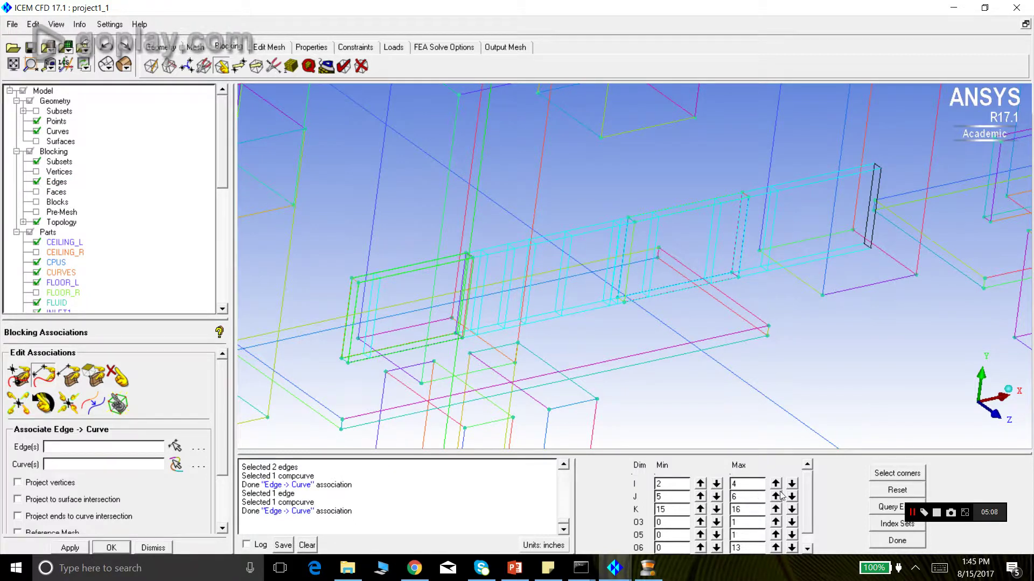
Set the index control's I range to minimum 3 and maximum 4
click(700, 484)
click(716, 484)
click(715, 484)
scroll(720, 432, down, 2)
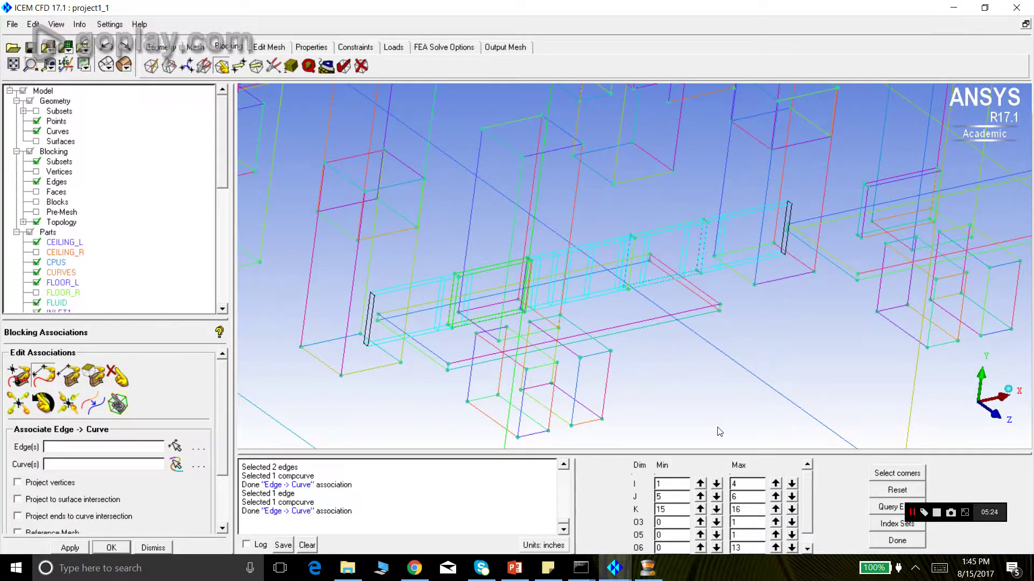
drag(681, 401, 650, 380)
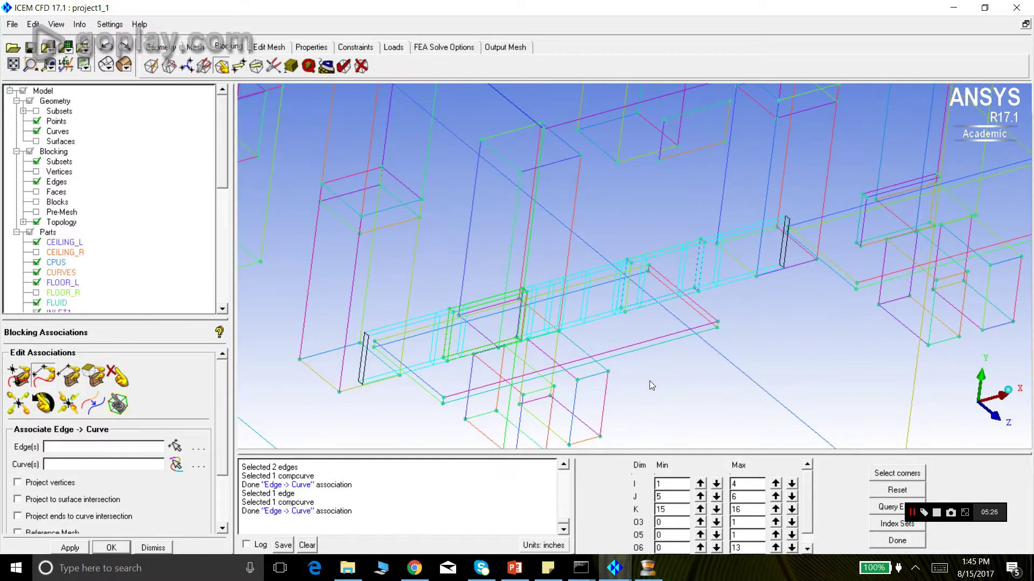
click(792, 485)
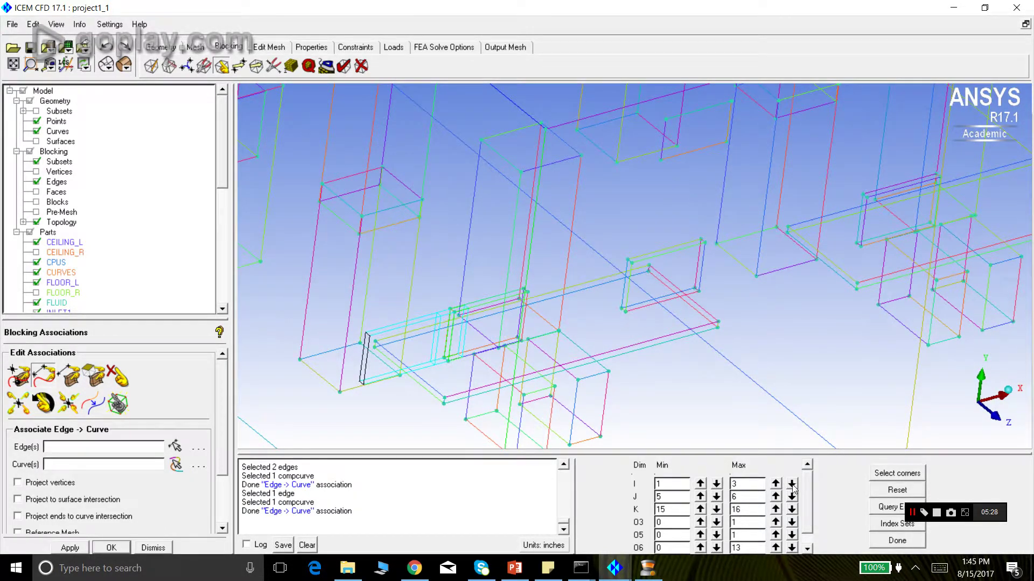
click(775, 484)
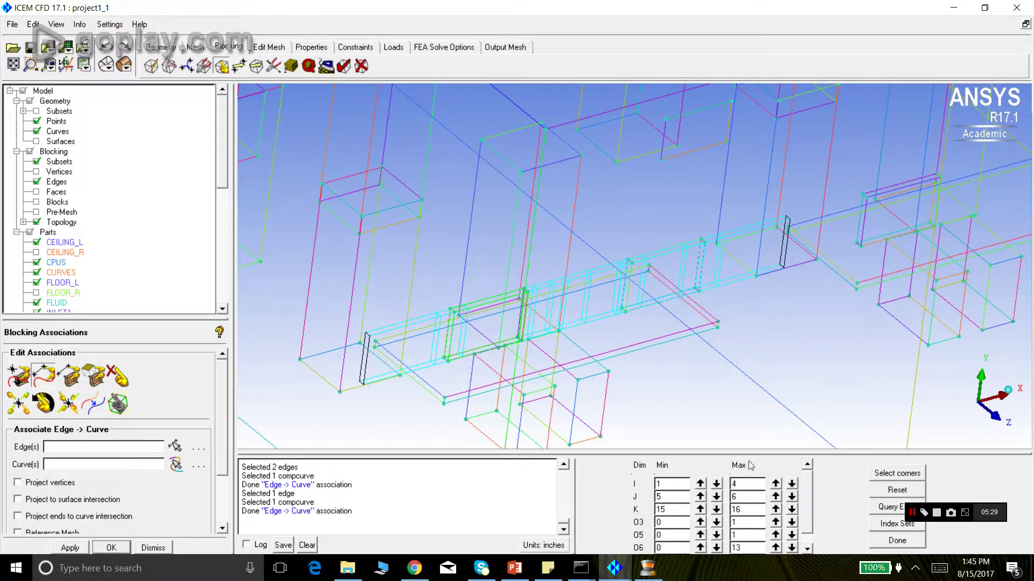
click(698, 484)
click(700, 484)
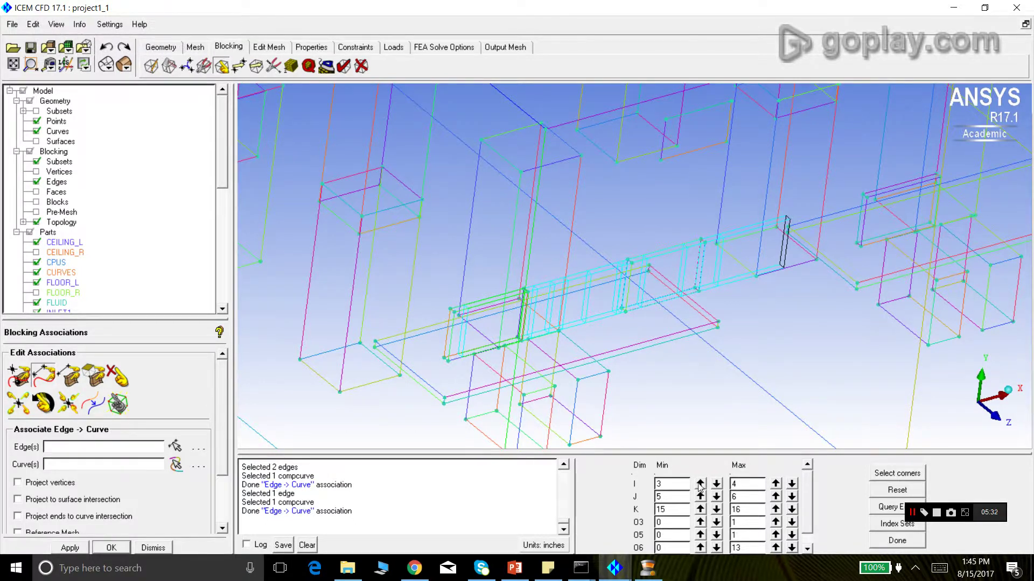
scroll(660, 234, up, 2)
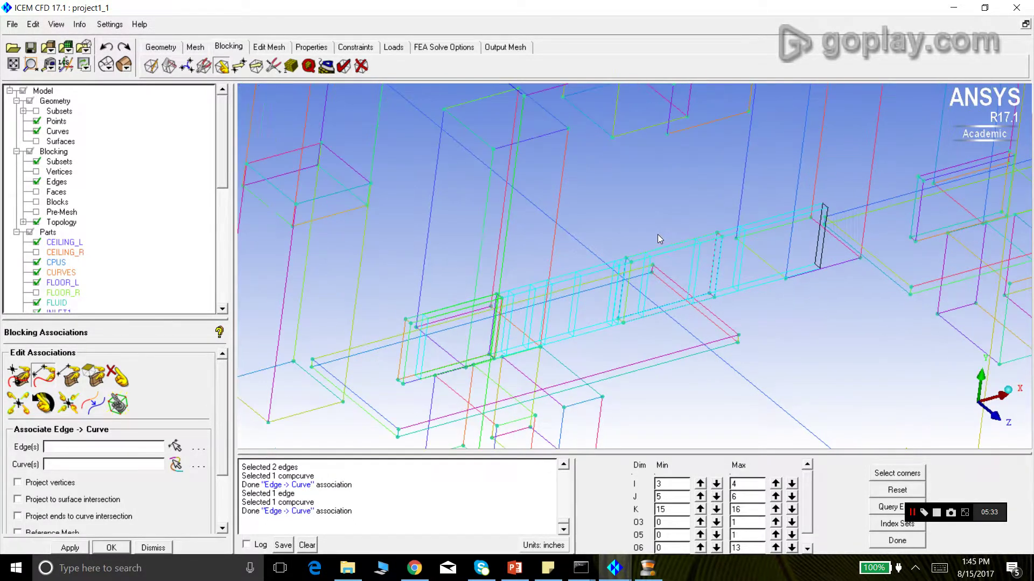
click(31, 65)
drag(602, 223, 772, 342)
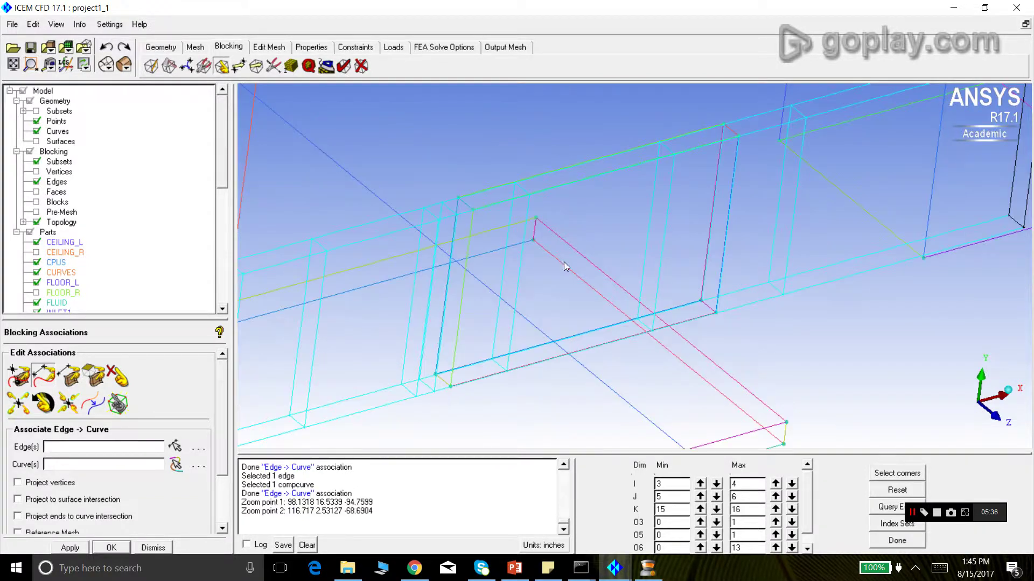
click(174, 446)
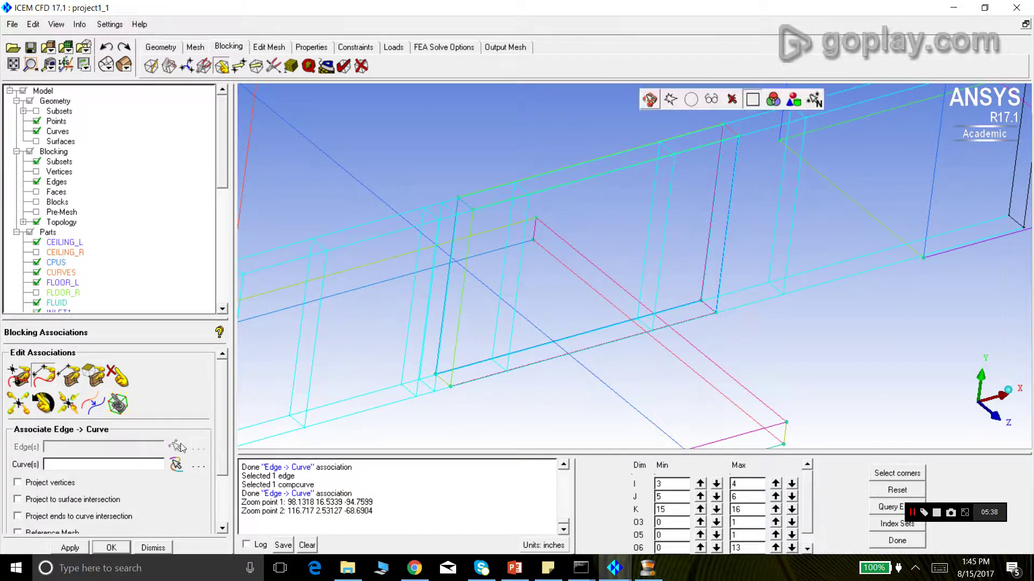
click(470, 193)
right_click(508, 186)
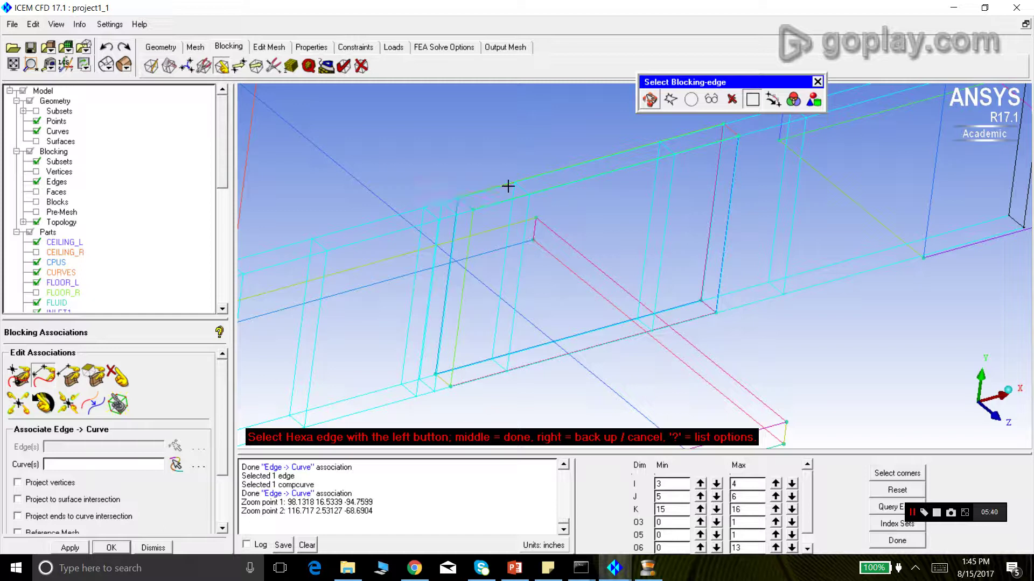
click(491, 187)
right_click(508, 179)
click(536, 174)
scroll(572, 229, down, 1)
click(681, 159)
click(520, 201)
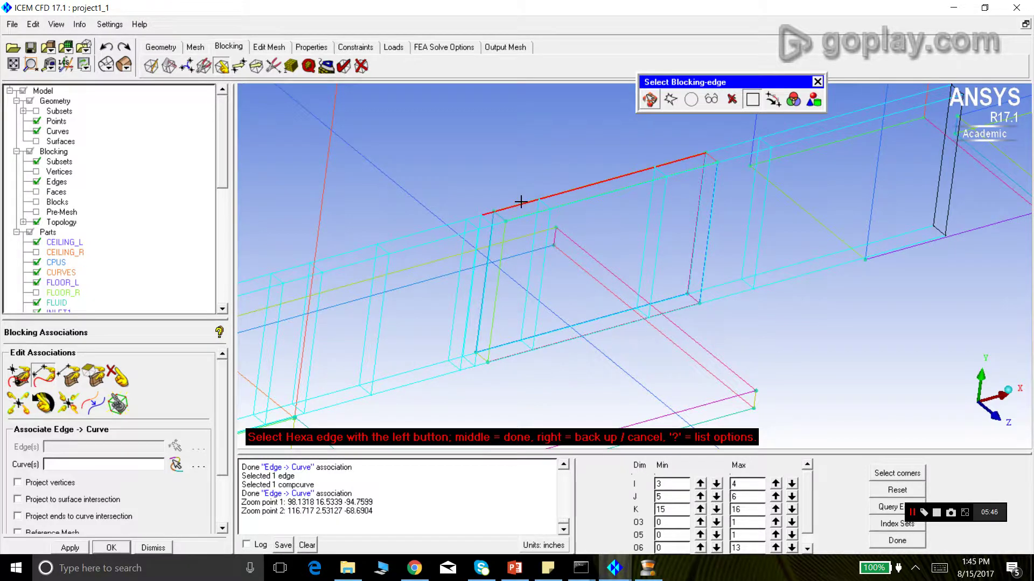
right_click(512, 172)
right_click(512, 171)
right_click(512, 172)
right_click(512, 171)
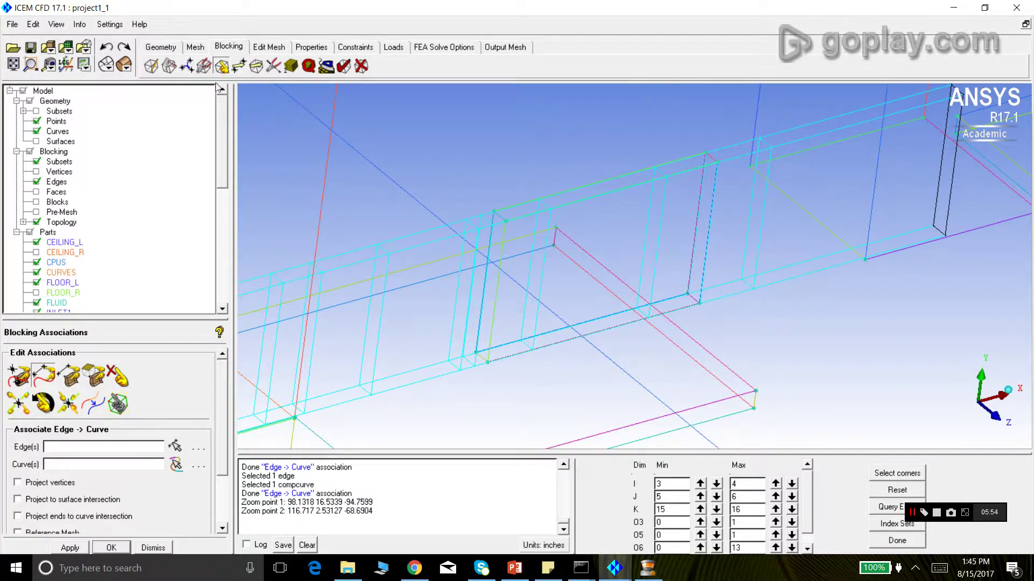
Split the visible blocks across box8's rear top edge with the Prescribed point method, using the rear top corner point at its low-X end
click(169, 65)
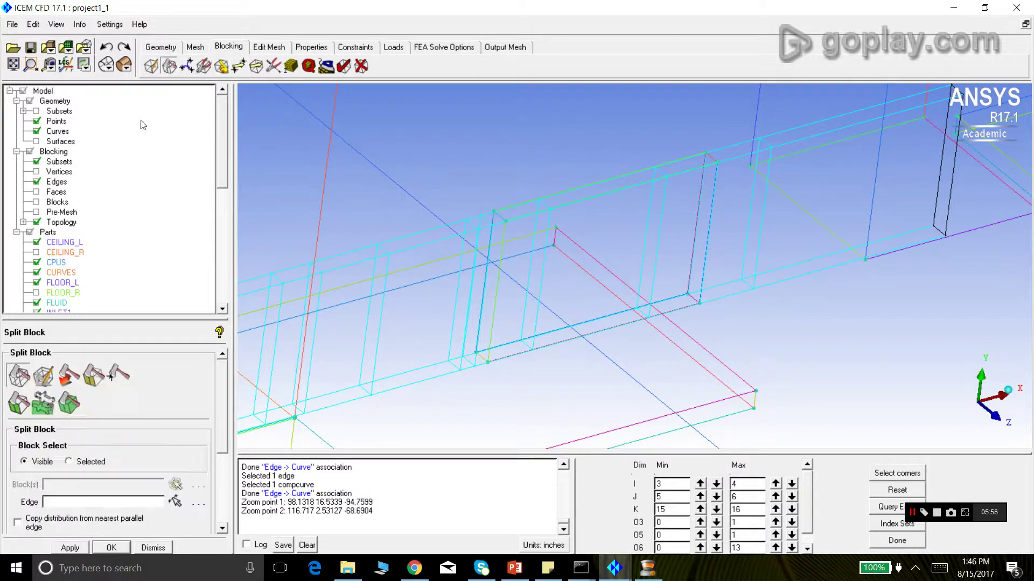
click(174, 502)
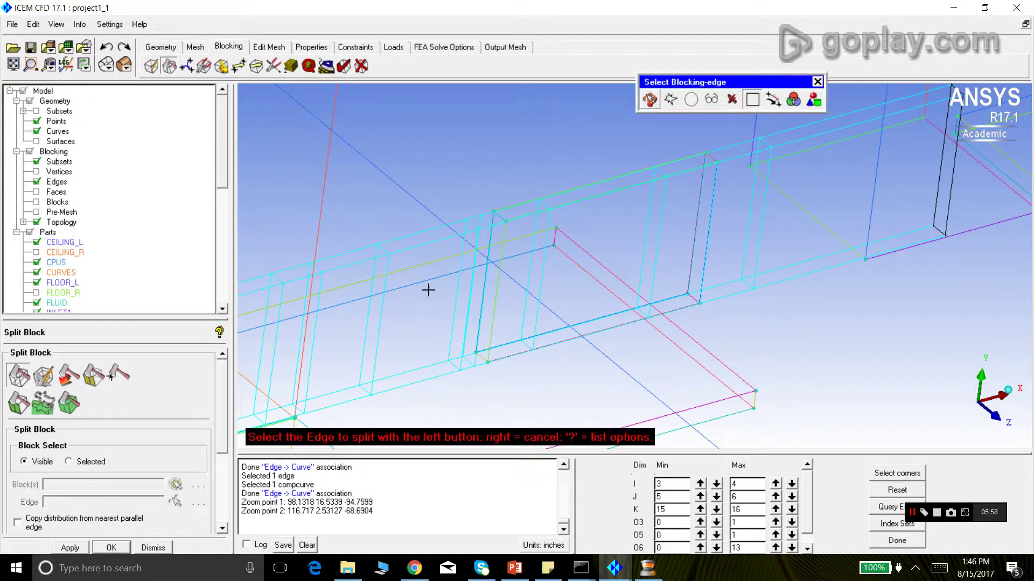
click(492, 214)
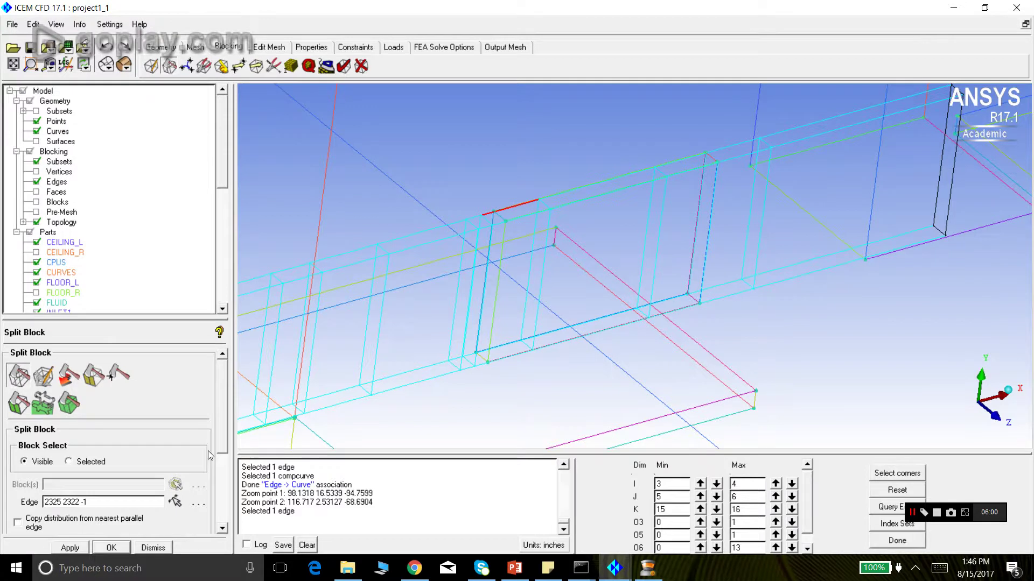
click(221, 508)
click(169, 491)
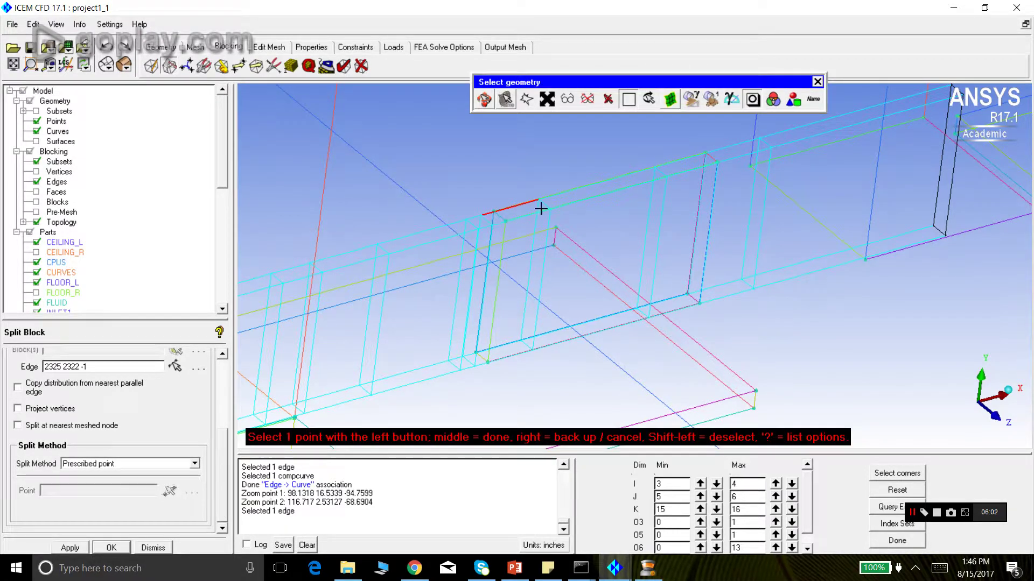
click(493, 211)
click(66, 550)
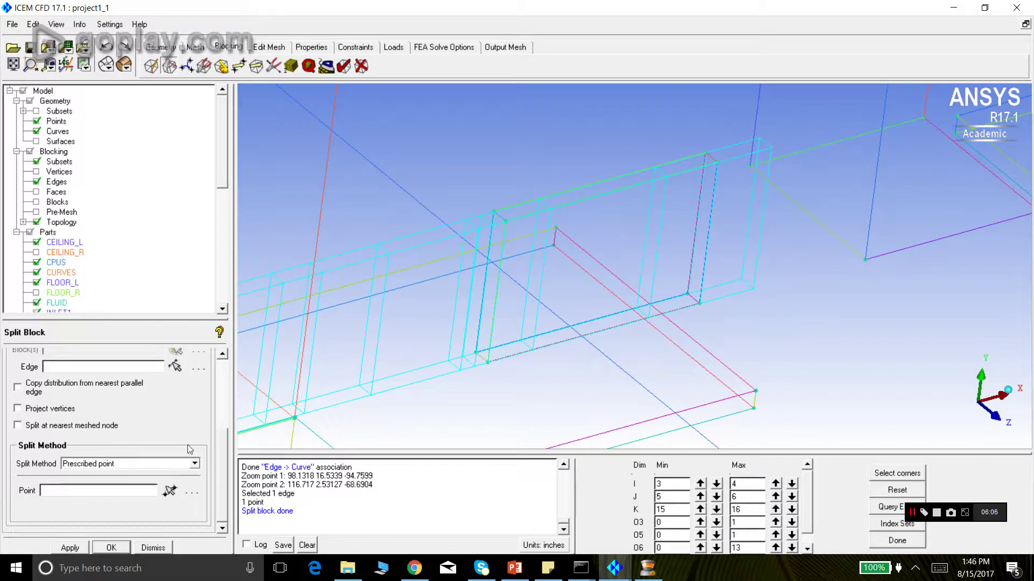
scroll(226, 486, up, 5)
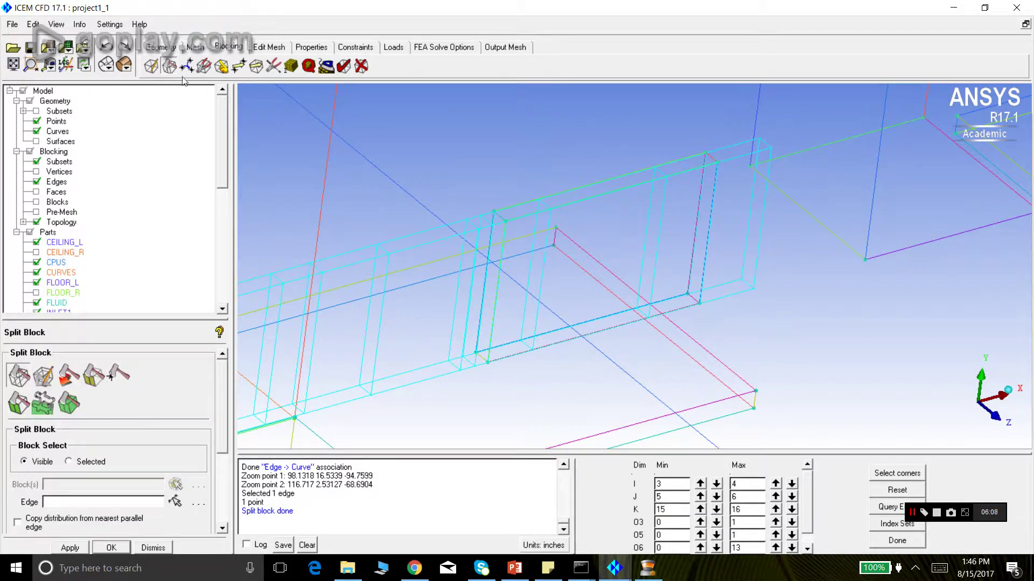
Associate the three block edges along box8's rear top side with the matching box curve
click(221, 66)
click(175, 447)
click(511, 206)
click(618, 172)
click(674, 159)
middle_click(518, 154)
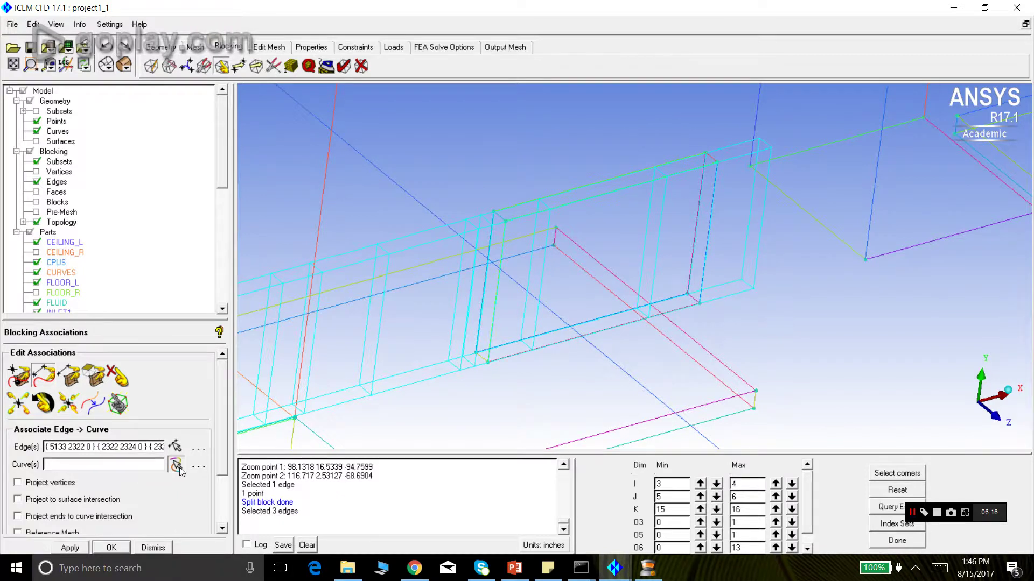
click(176, 465)
click(525, 204)
middle_click(526, 157)
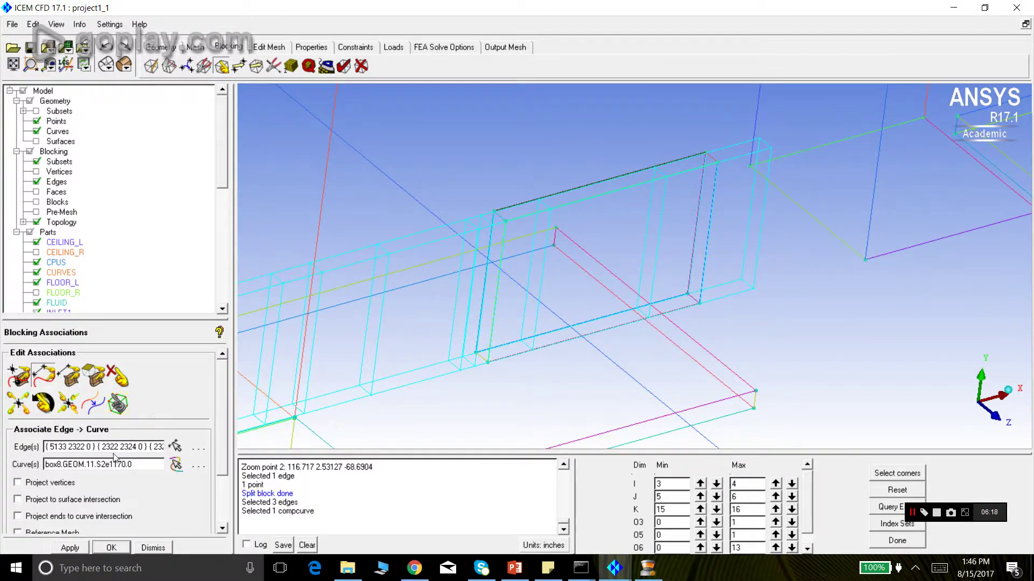
click(75, 548)
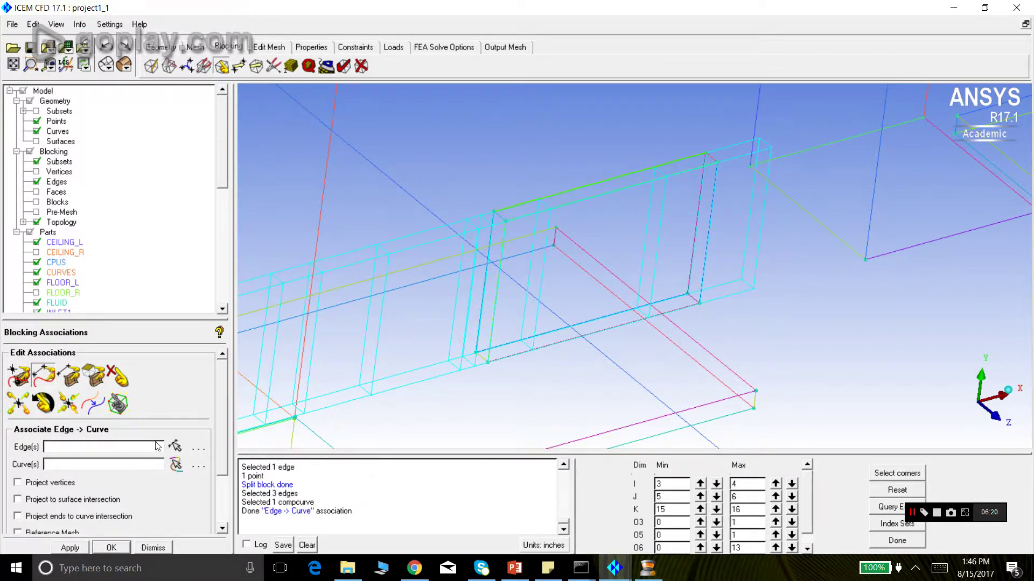
Associate the rear vertical block edge at box8's low-X end with the matching box curve
click(175, 446)
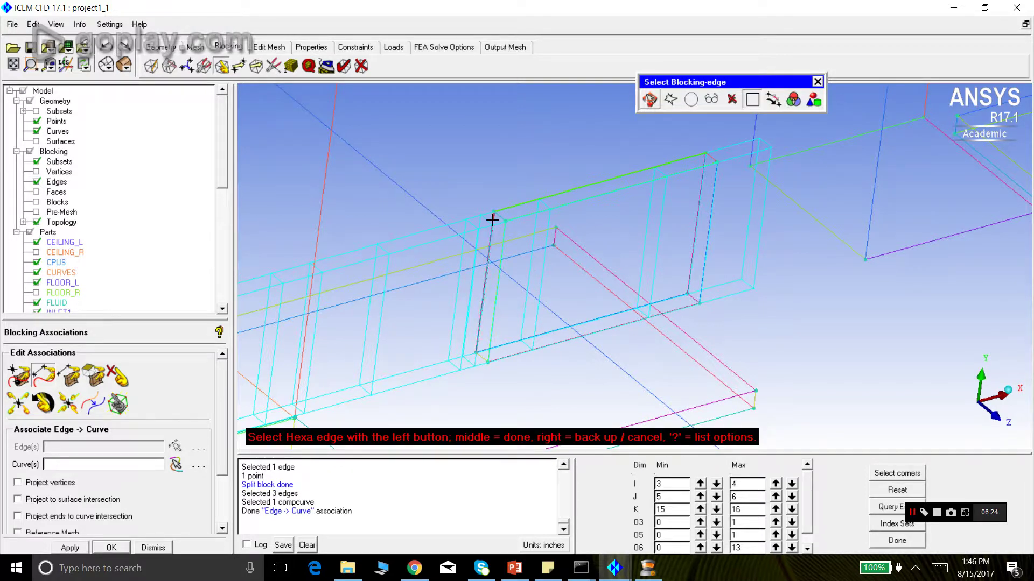
click(467, 201)
middle_click(466, 202)
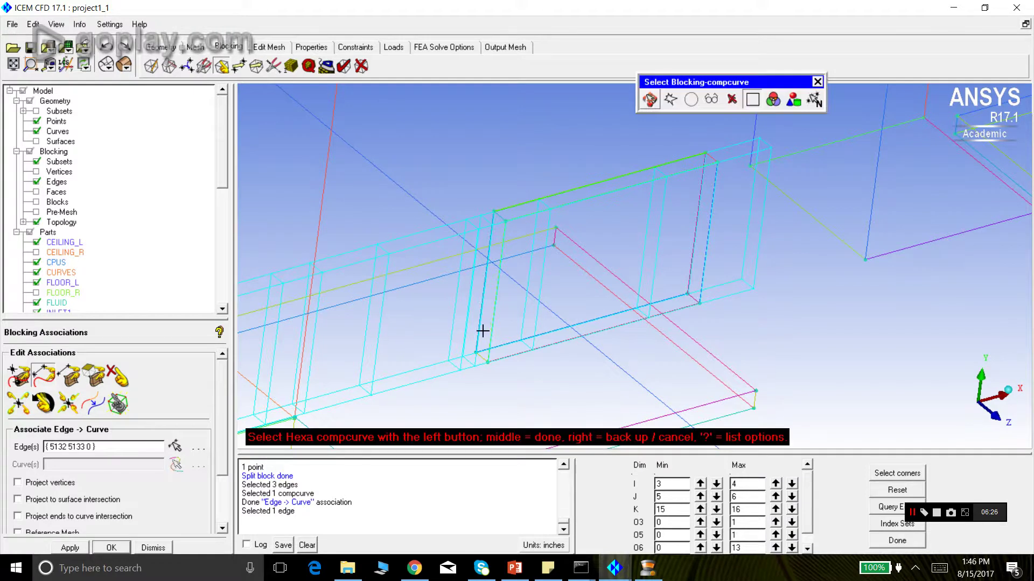
click(469, 184)
middle_click(468, 185)
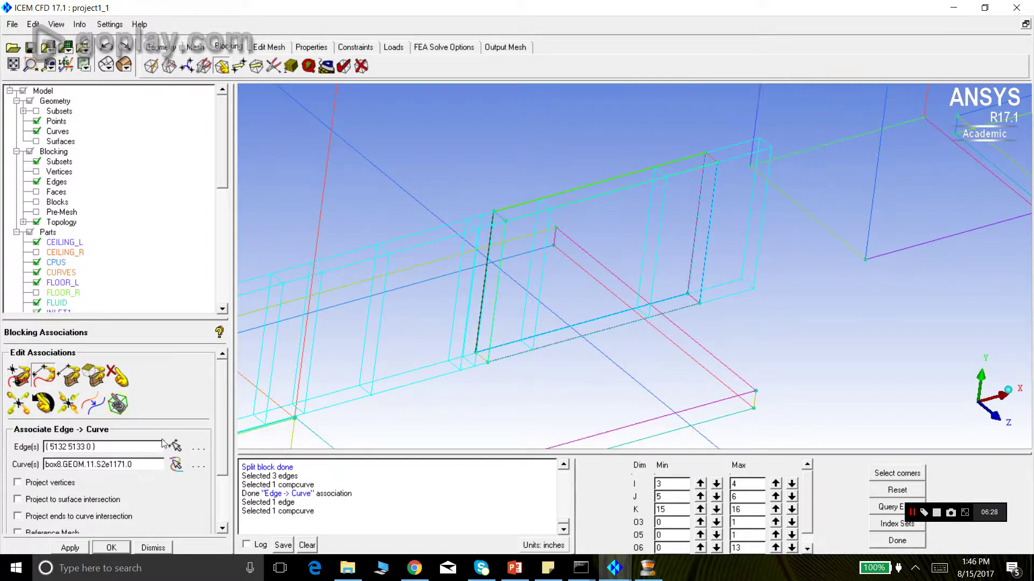
click(70, 548)
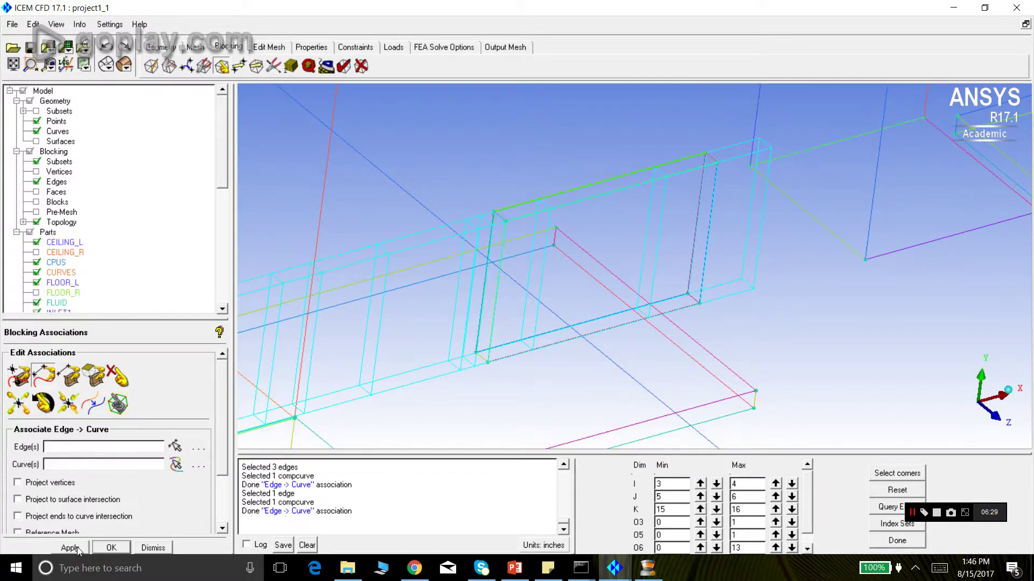
Associate the short top block edge at box8's low-X end with the matching box curve
click(174, 447)
click(500, 216)
middle_click(500, 215)
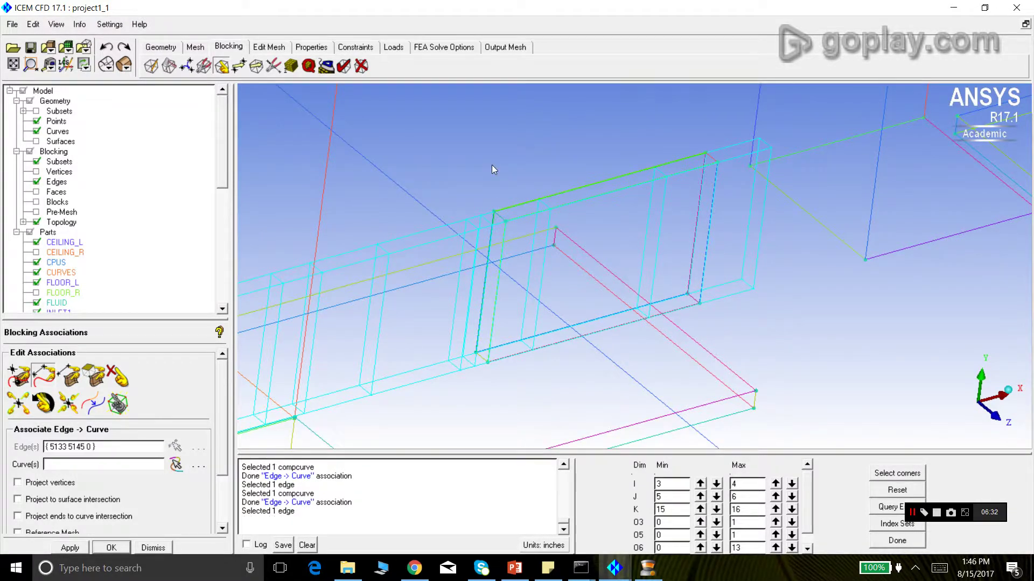
click(498, 215)
middle_click(497, 214)
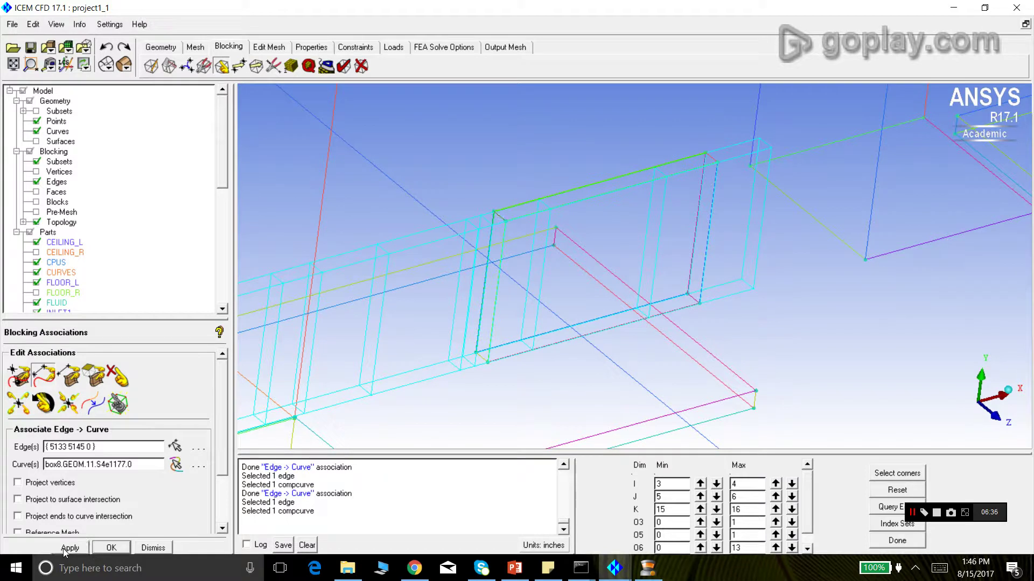
click(68, 548)
Associate the front vertical block edge at box8's low-X end with the matching box curve
click(495, 314)
middle_click(445, 212)
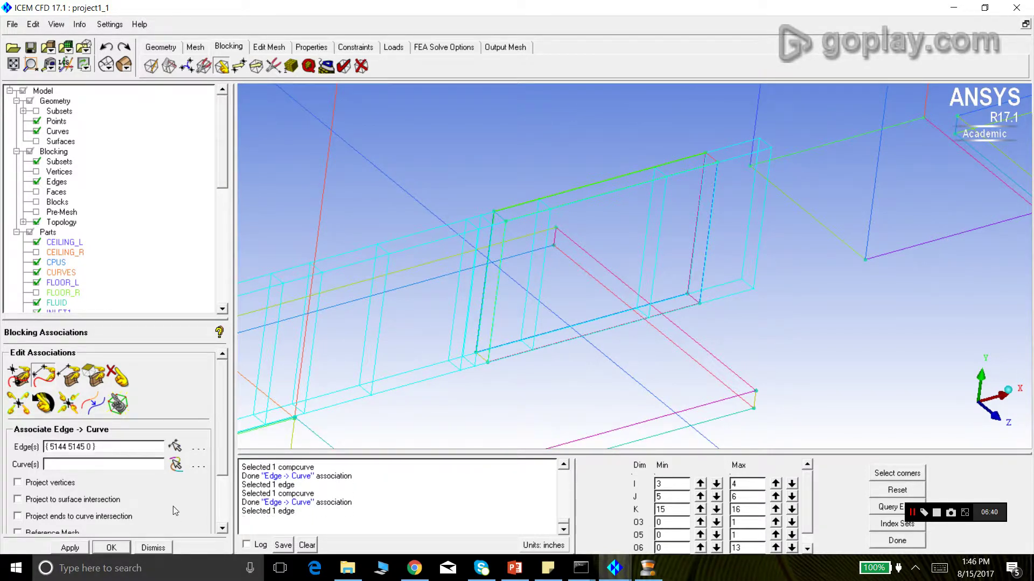
click(172, 472)
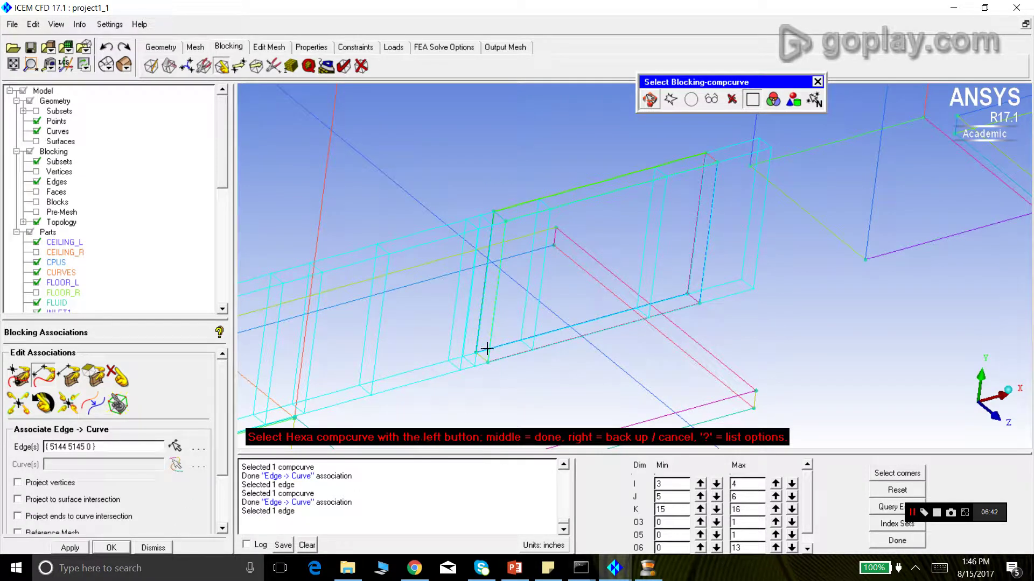
click(490, 330)
middle_click(443, 188)
click(70, 547)
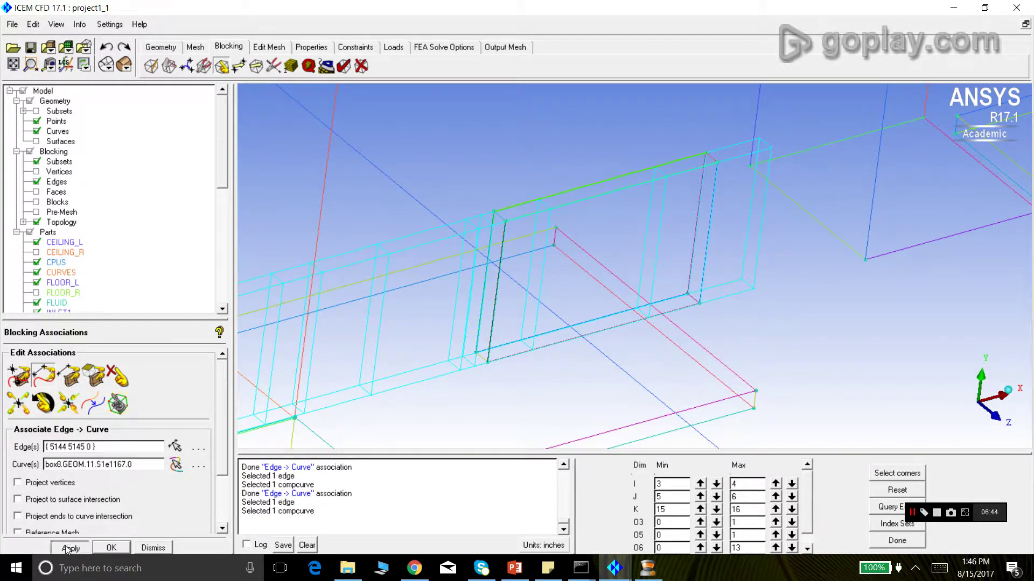
Associate the three block edges along box8's rear bottom side with the matching box curve
click(176, 447)
click(537, 337)
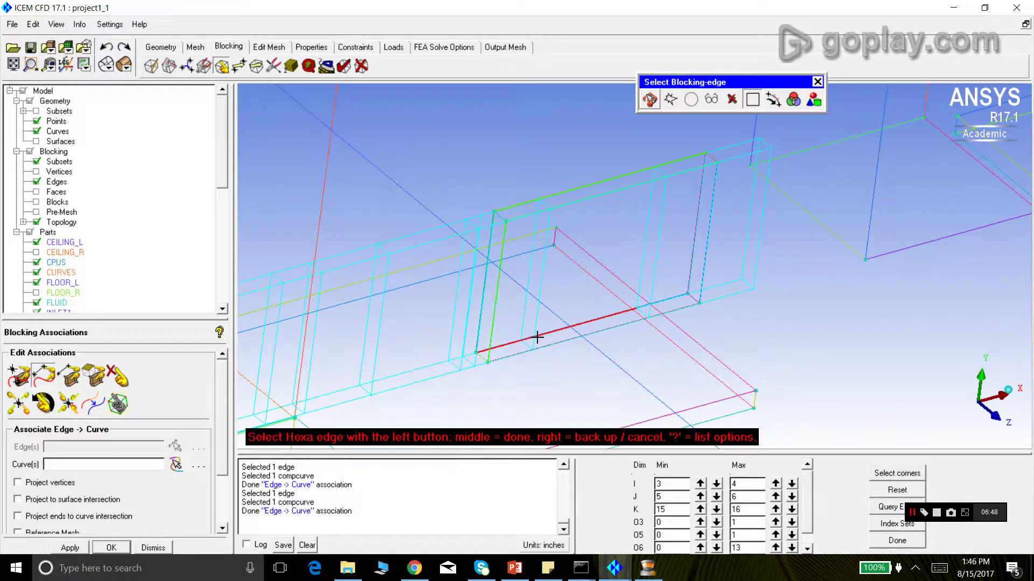
click(671, 299)
middle_click(593, 350)
click(176, 464)
click(495, 344)
middle_click(496, 372)
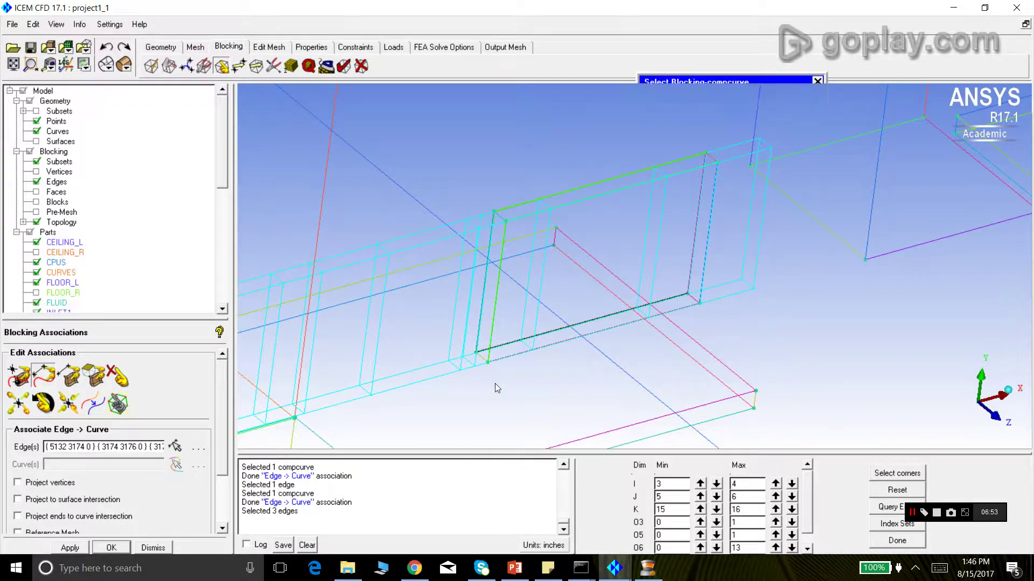
click(70, 548)
Associate the three block edges along box8's front bottom side with the matching box curve
click(177, 447)
click(511, 357)
click(656, 316)
middle_click(637, 358)
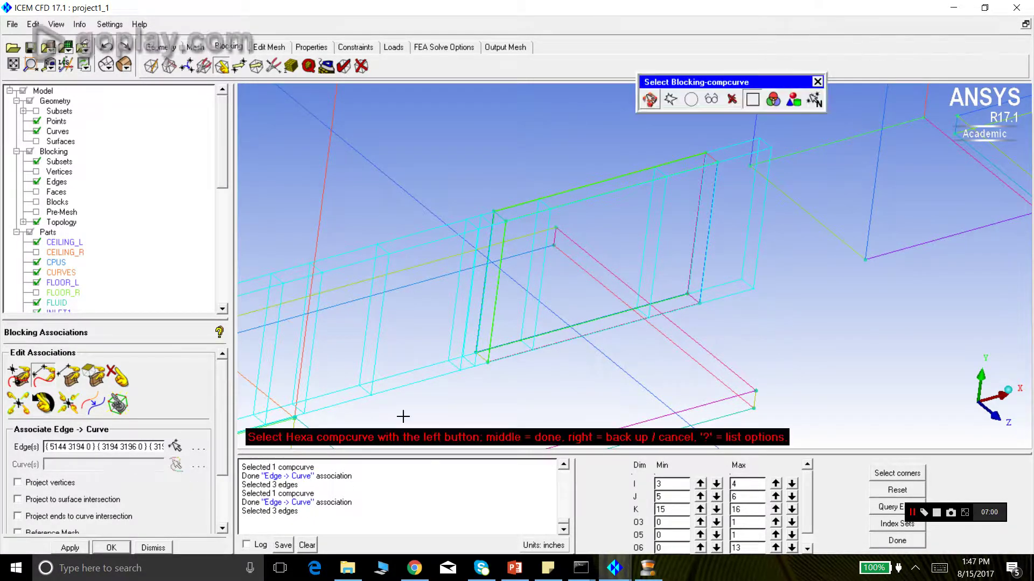
click(508, 359)
middle_click(480, 409)
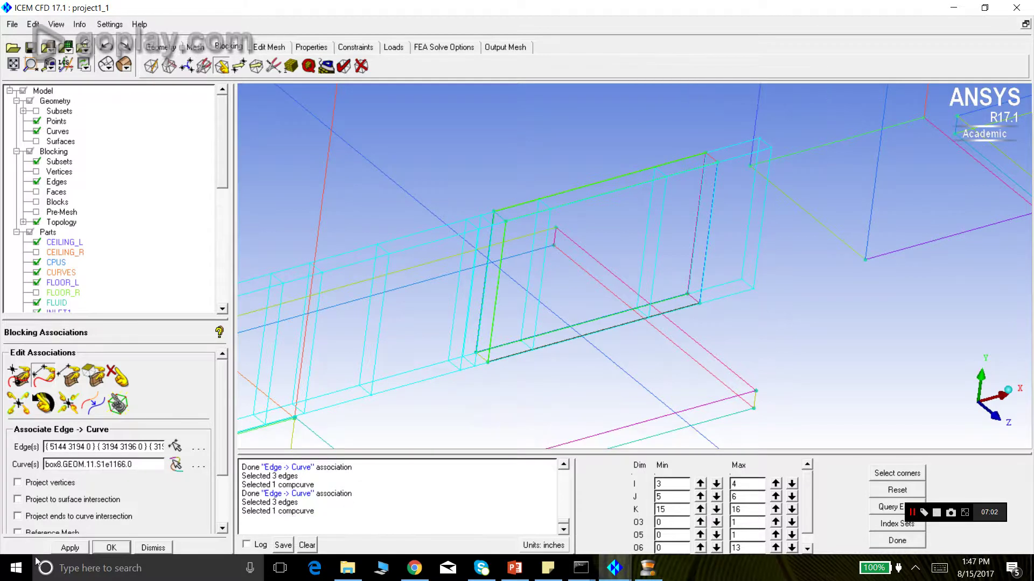
click(70, 547)
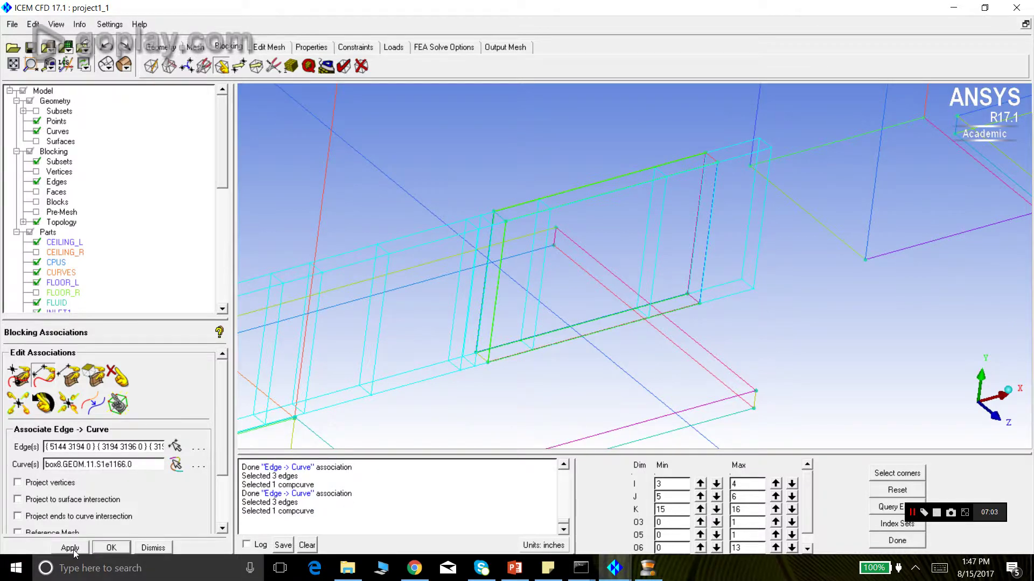
Associate the rear vertical block edge at box8's high-X end with the matching box curve
click(174, 446)
click(696, 208)
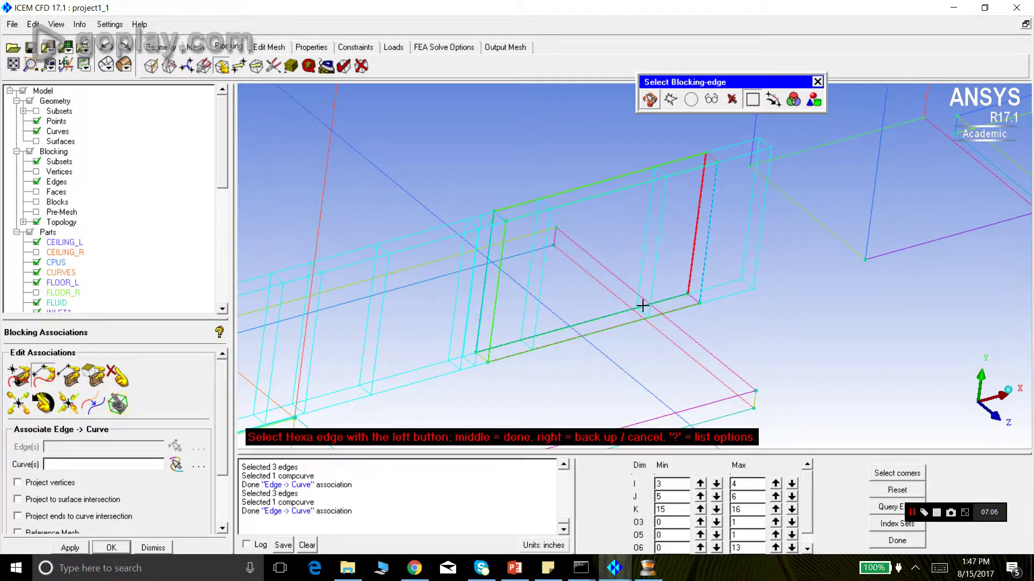
middle_click(642, 303)
click(176, 465)
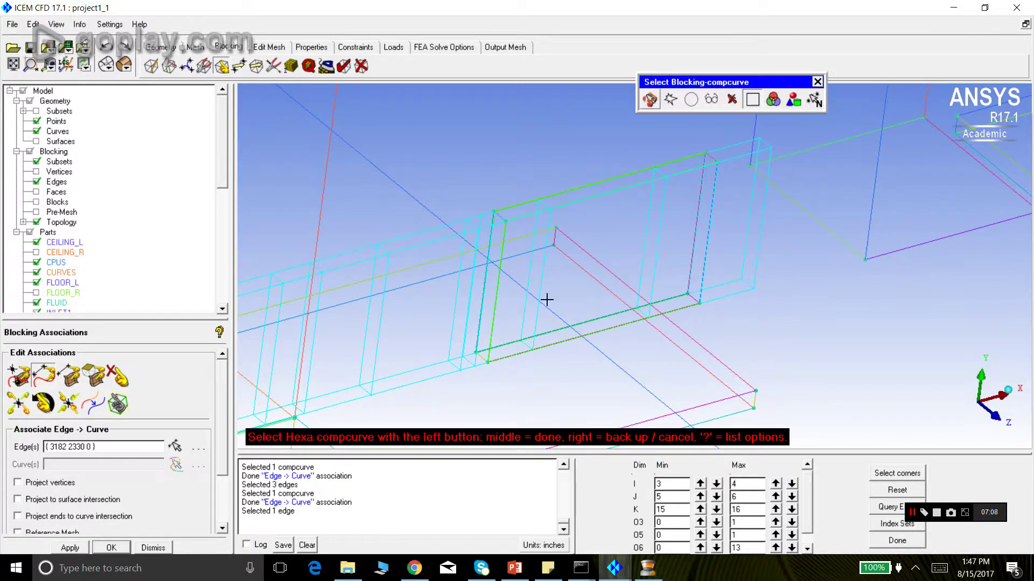
click(696, 226)
middle_click(628, 309)
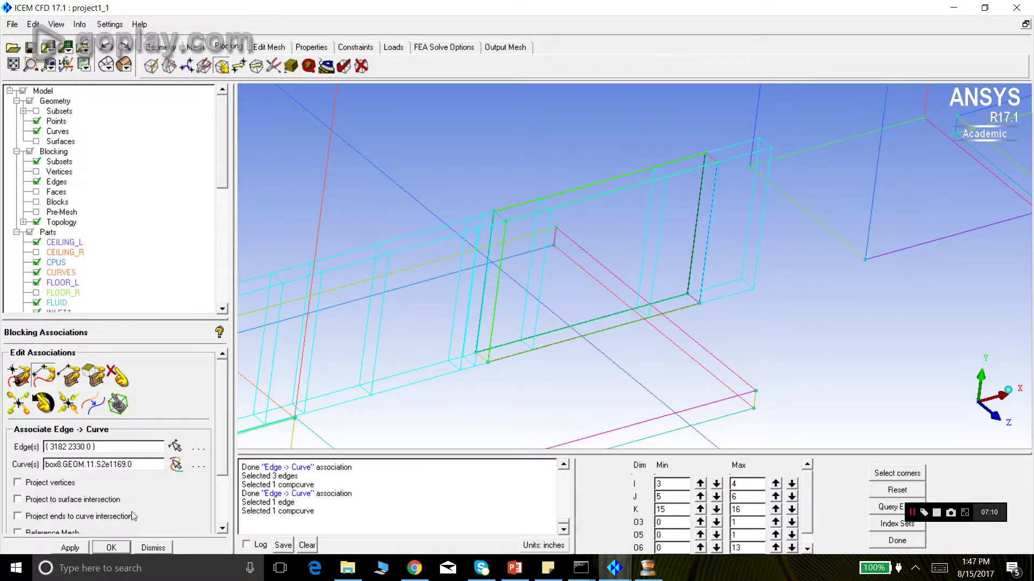
click(74, 548)
Associate the front vertical block edge at box8's high-X end with the matching box curve
click(175, 447)
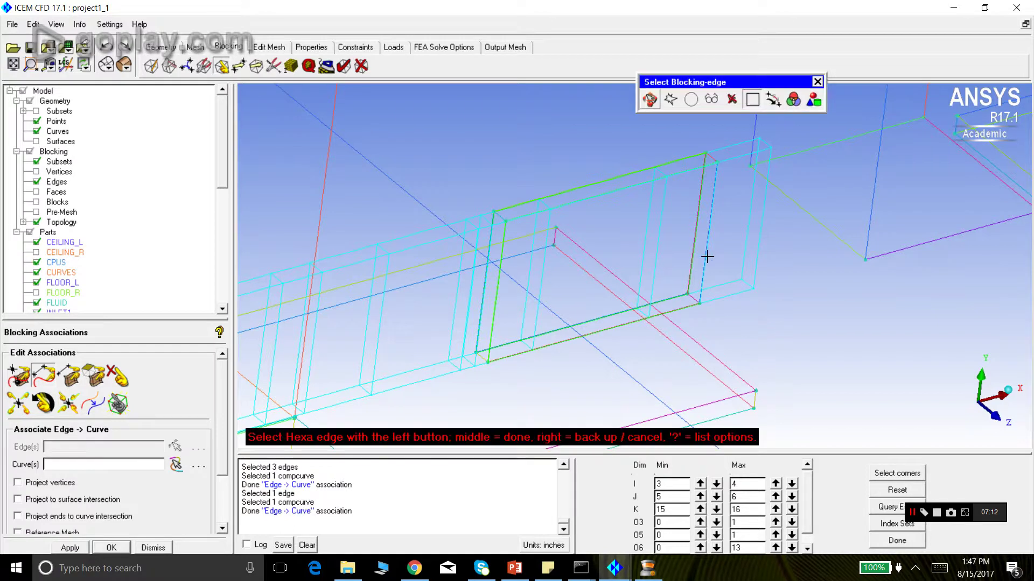
click(698, 295)
middle_click(699, 294)
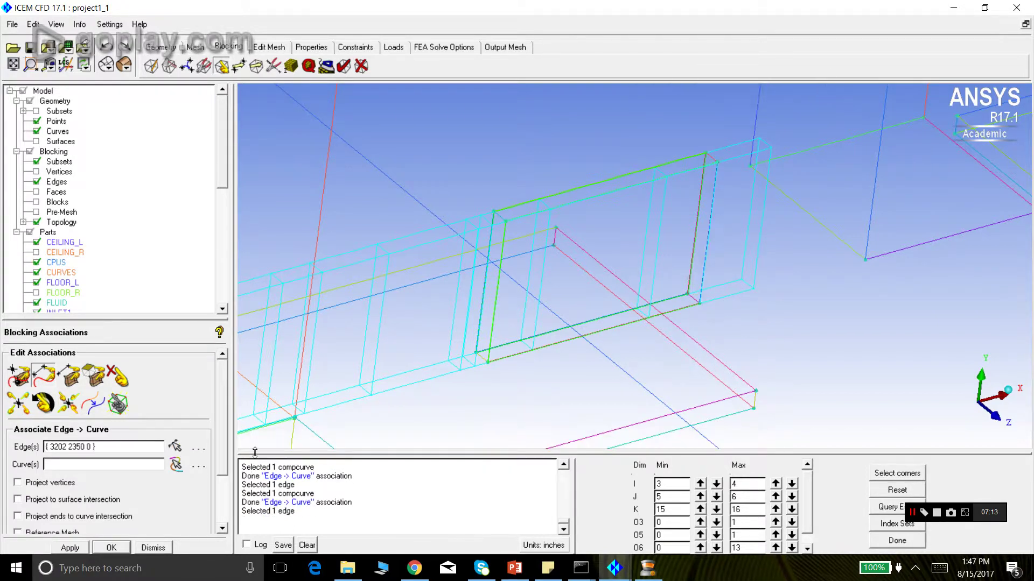
click(175, 464)
click(703, 269)
middle_click(701, 320)
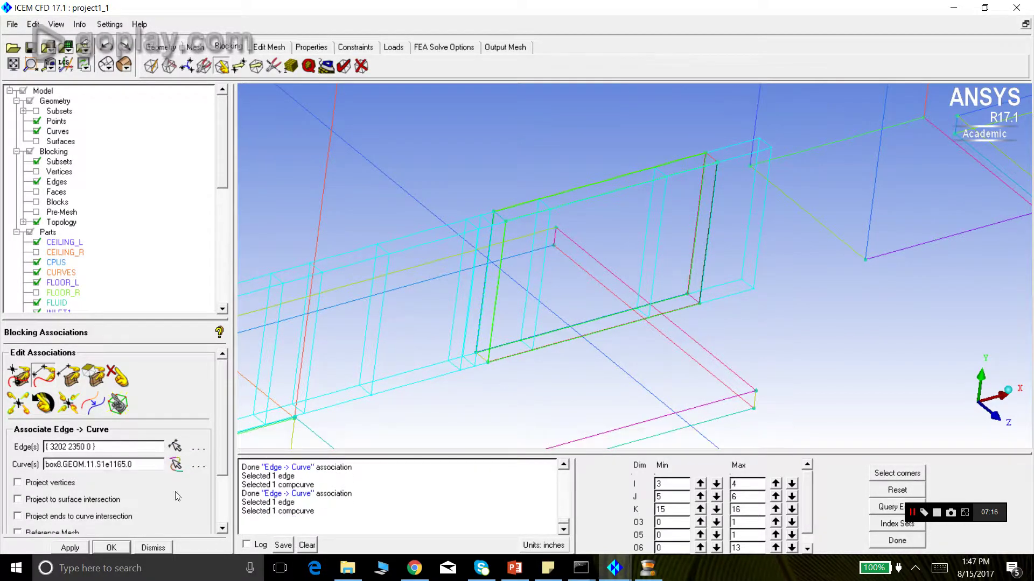
click(70, 548)
Associate the short top block edge across box8's high-X end with the matching box curve
click(176, 446)
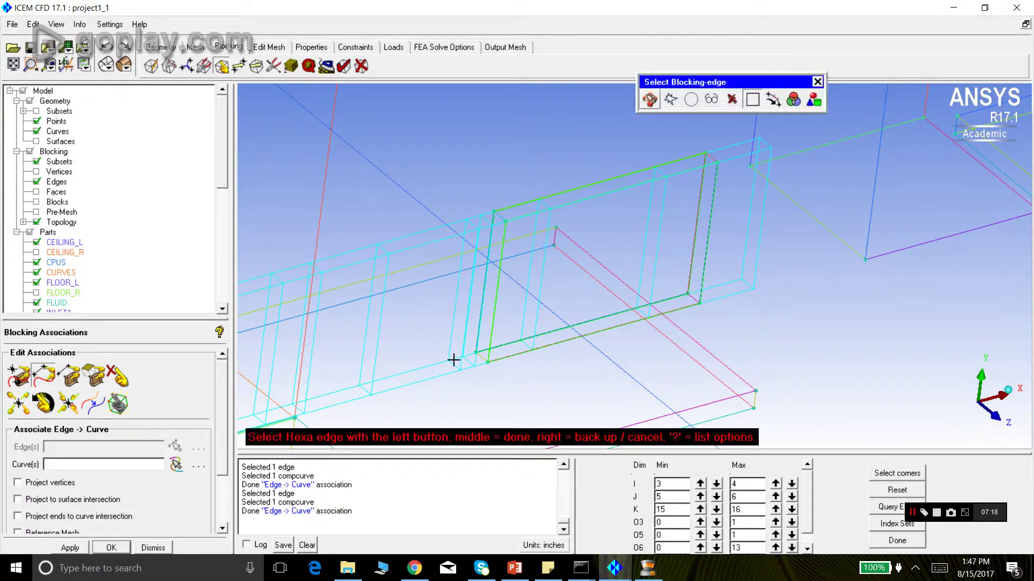
middle_click(559, 147)
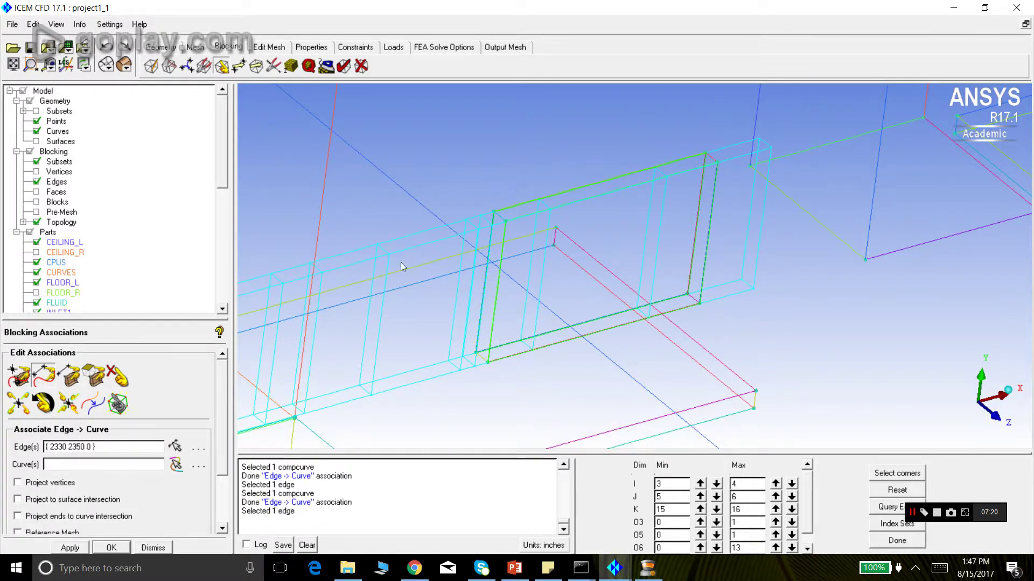
click(176, 465)
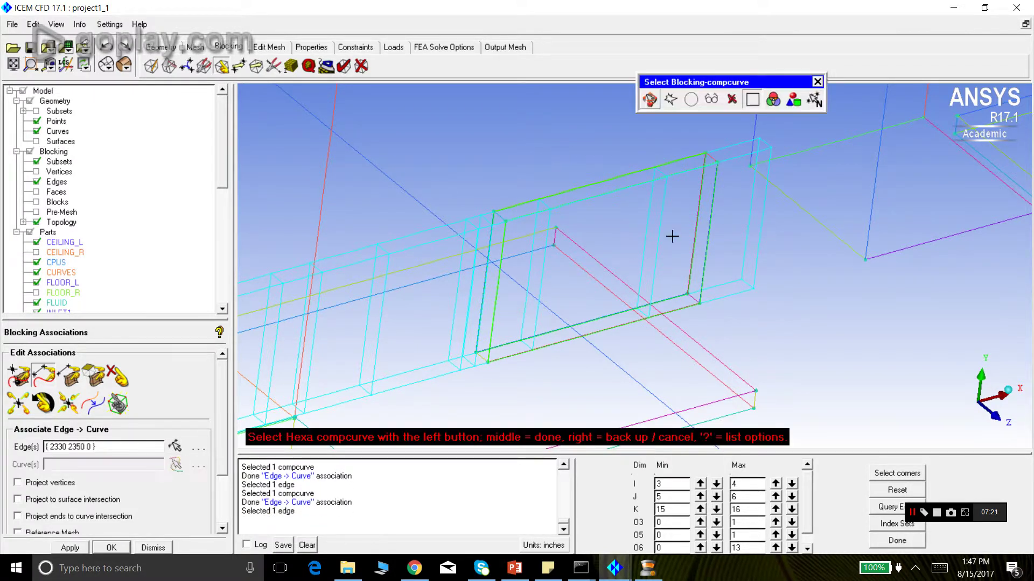
click(713, 157)
middle_click(600, 160)
click(70, 547)
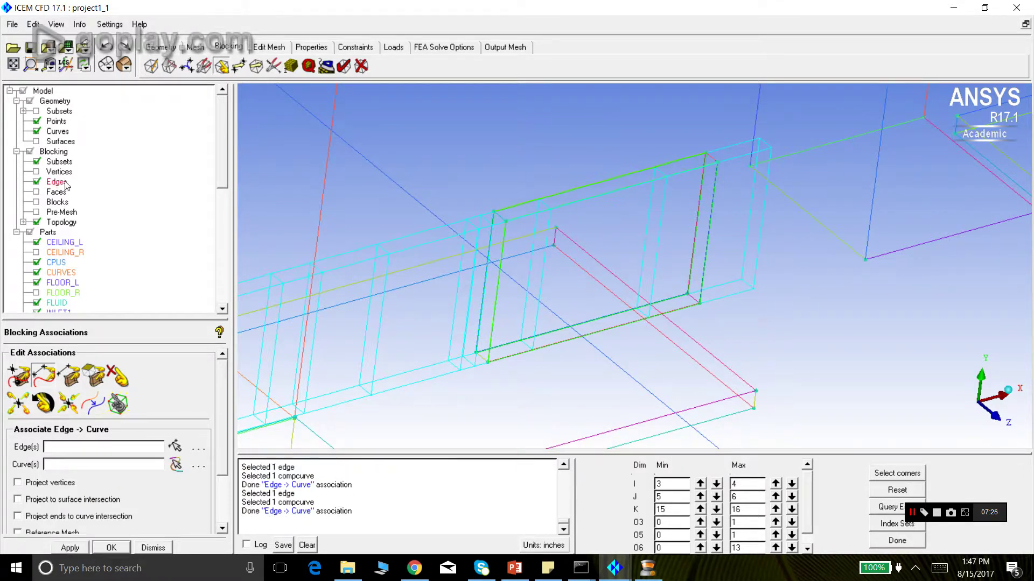
Check box8's edge associations by toggling the surfaces and curves and temporarily limiting the display to associated block edges
click(36, 141)
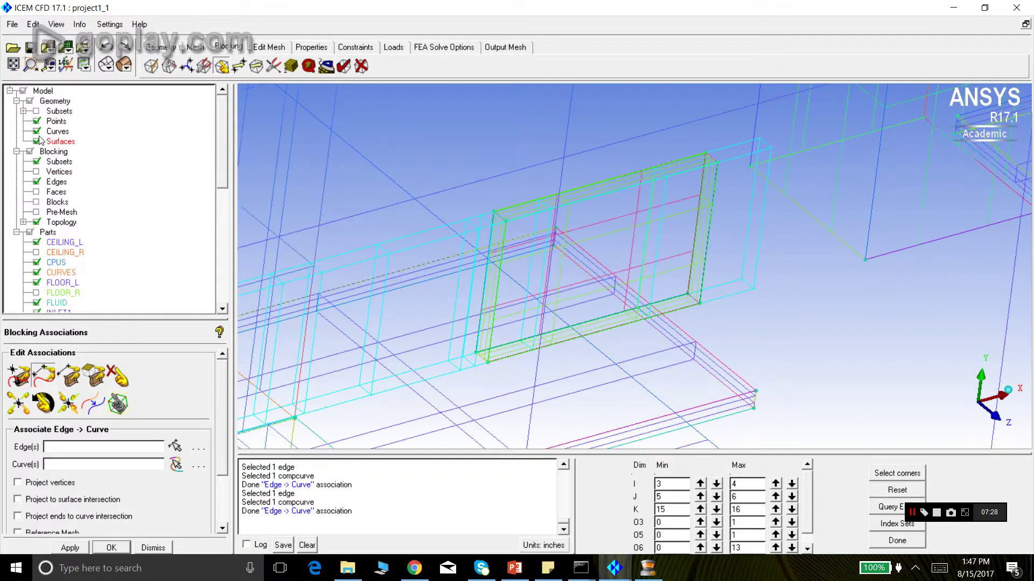
click(36, 141)
click(36, 182)
click(36, 182)
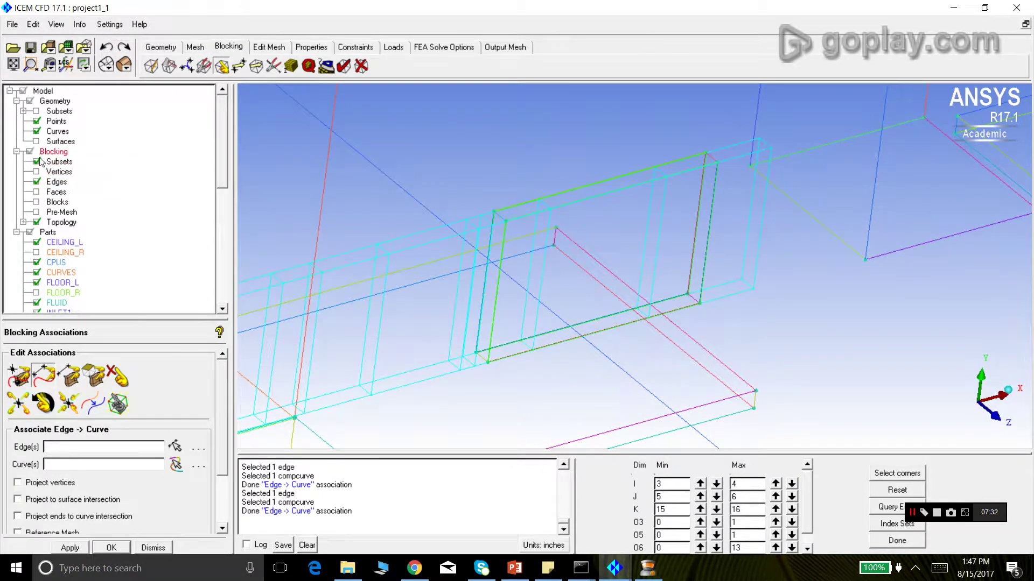
right_click(52, 184)
click(76, 187)
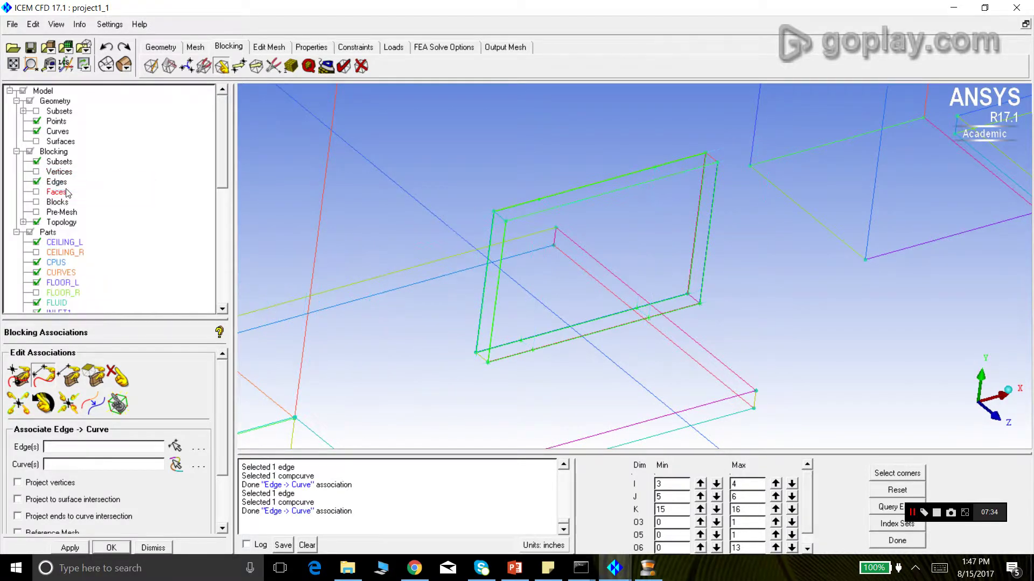
click(36, 131)
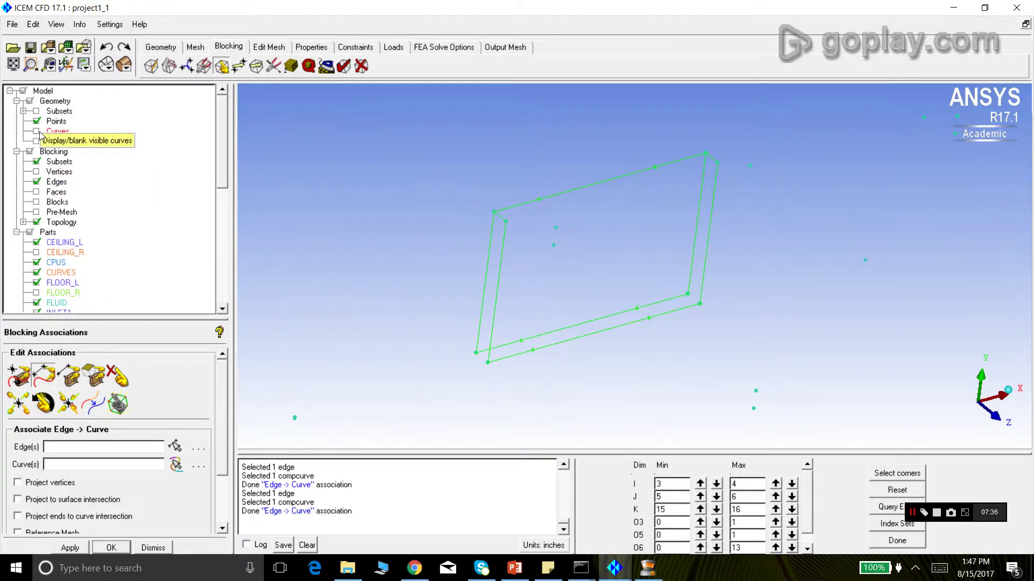
click(38, 132)
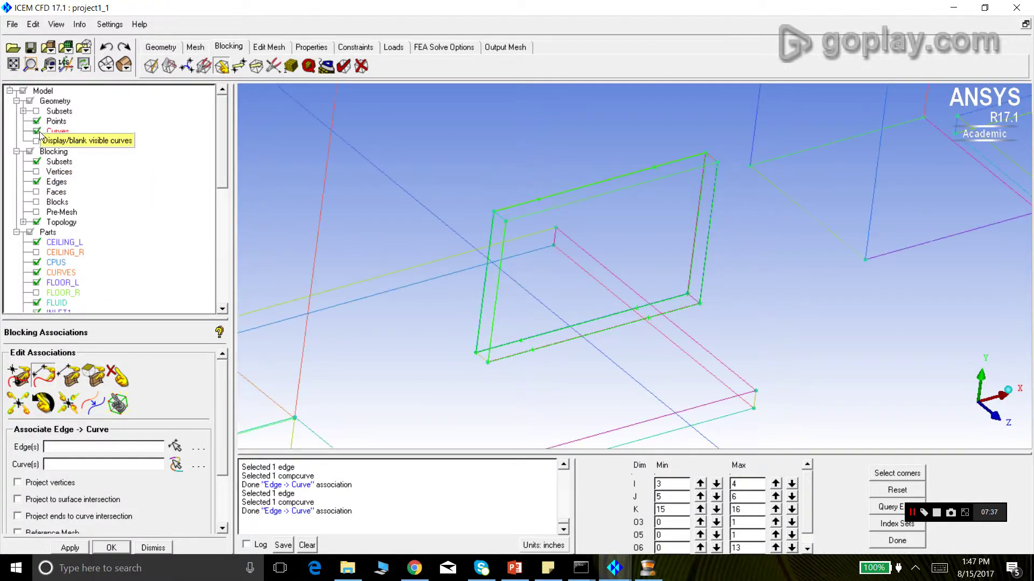
click(175, 447)
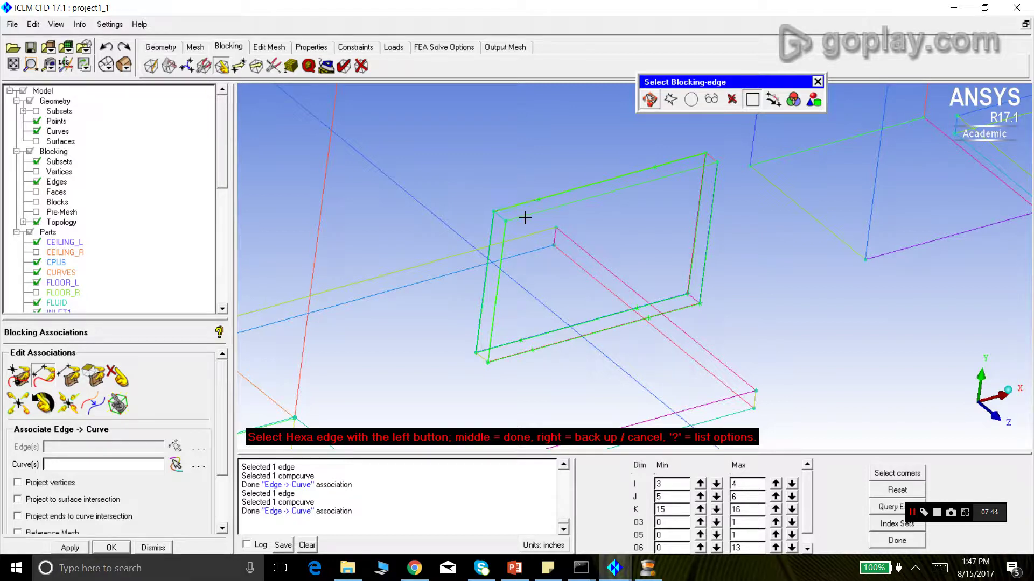
right_click(72, 183)
right_click(541, 185)
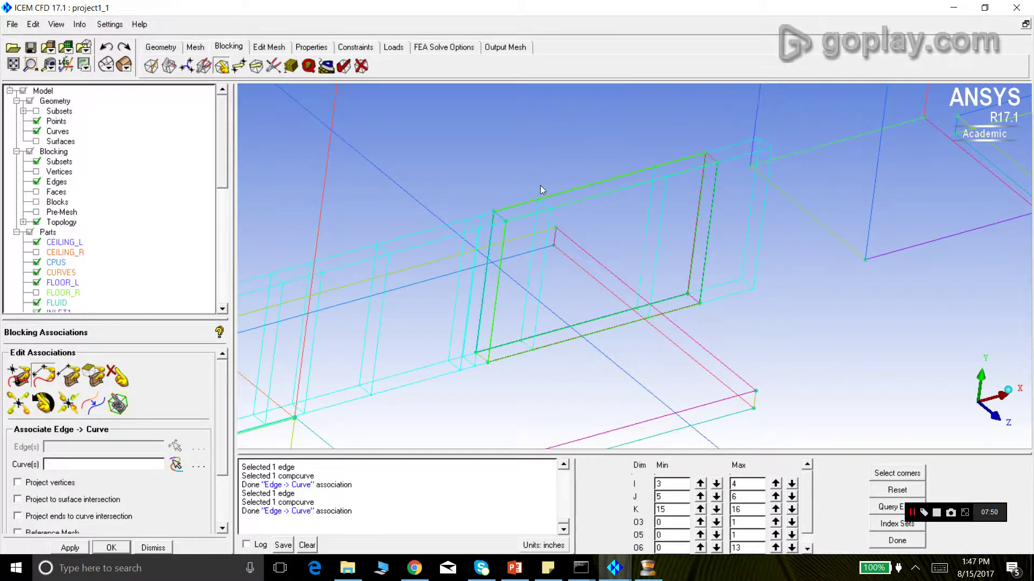
Associate the three block edges along box8's front top side with the matching box curve
click(174, 447)
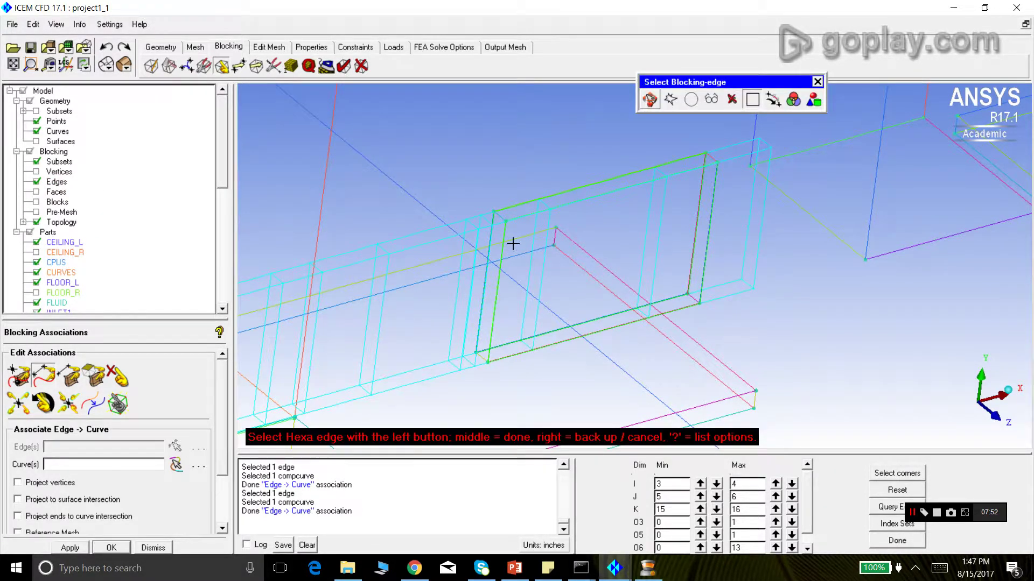
click(585, 199)
middle_click(612, 145)
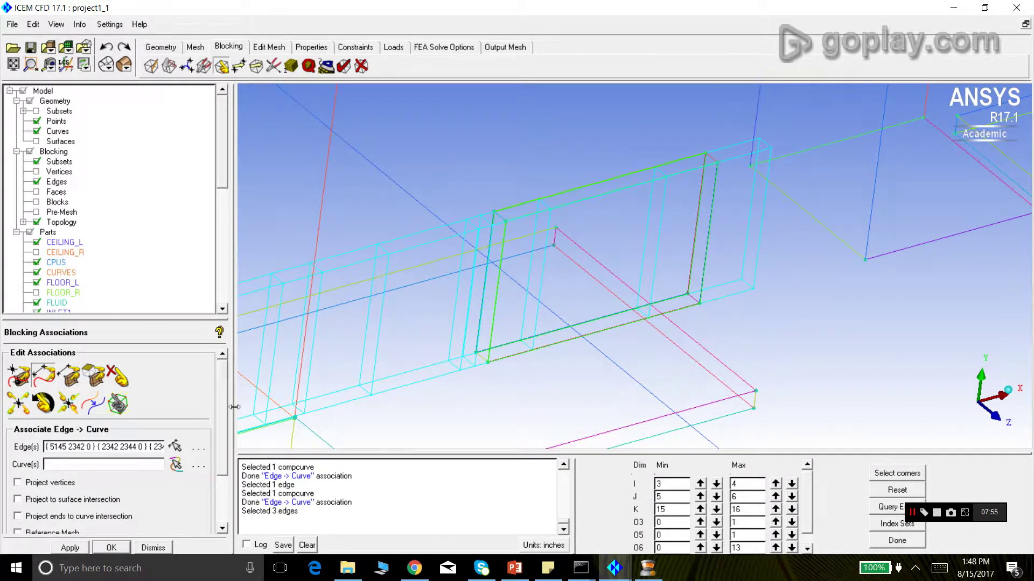
click(176, 464)
click(570, 203)
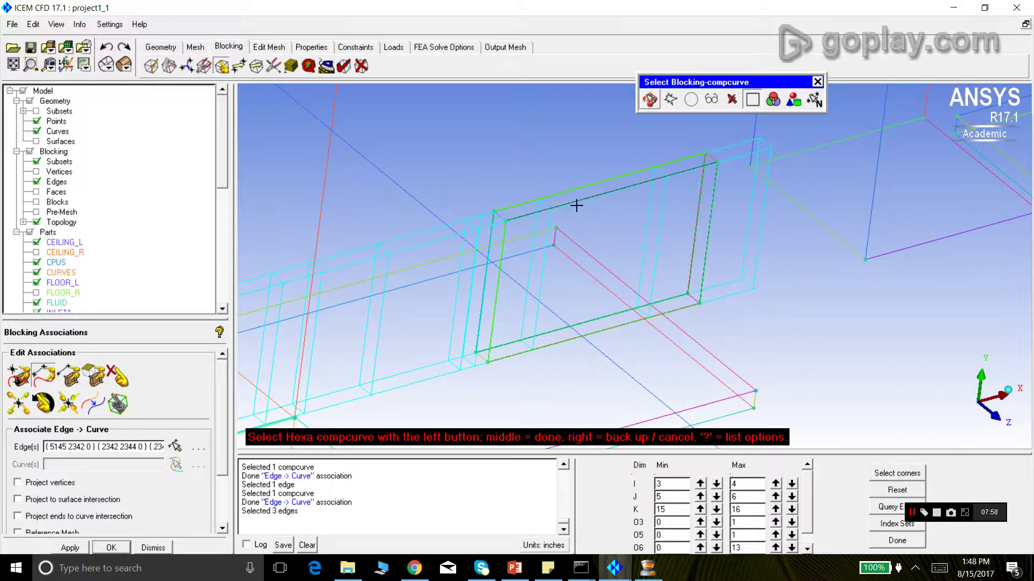
middle_click(579, 170)
click(70, 547)
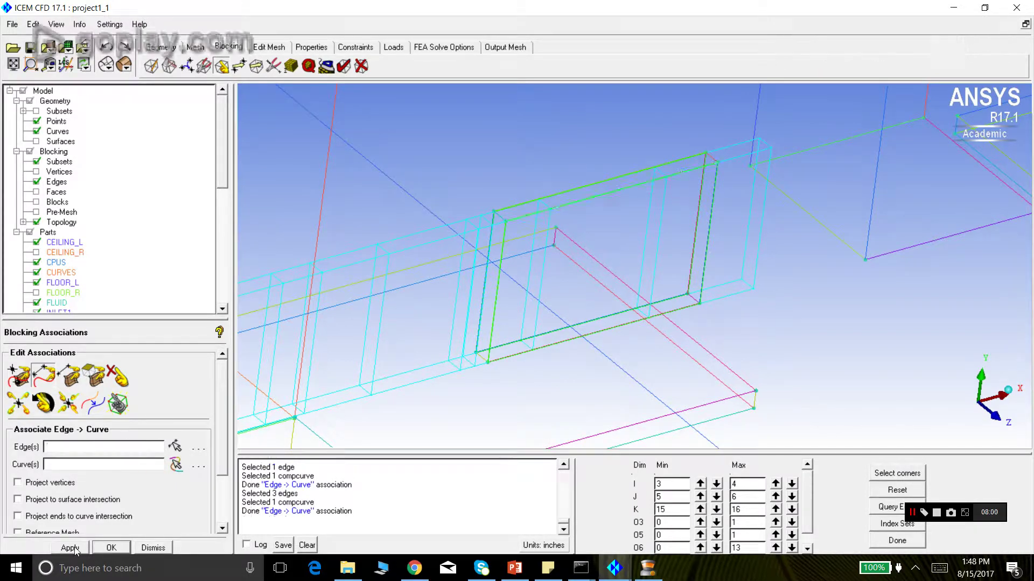
Check the edge colours with curves hidden, and associate the rear vertical block edge at box8's low-X end with its curve
click(37, 131)
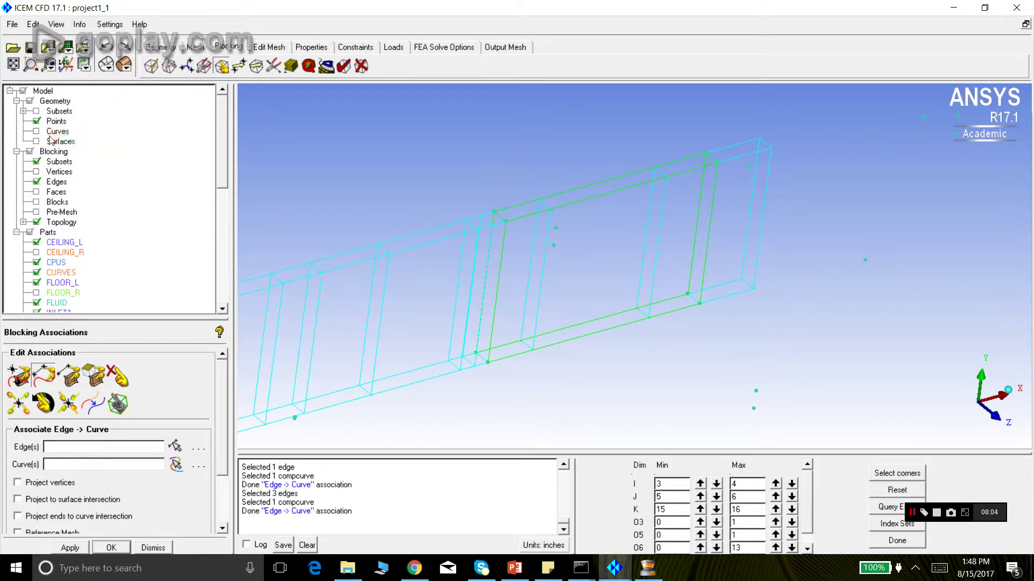
click(37, 131)
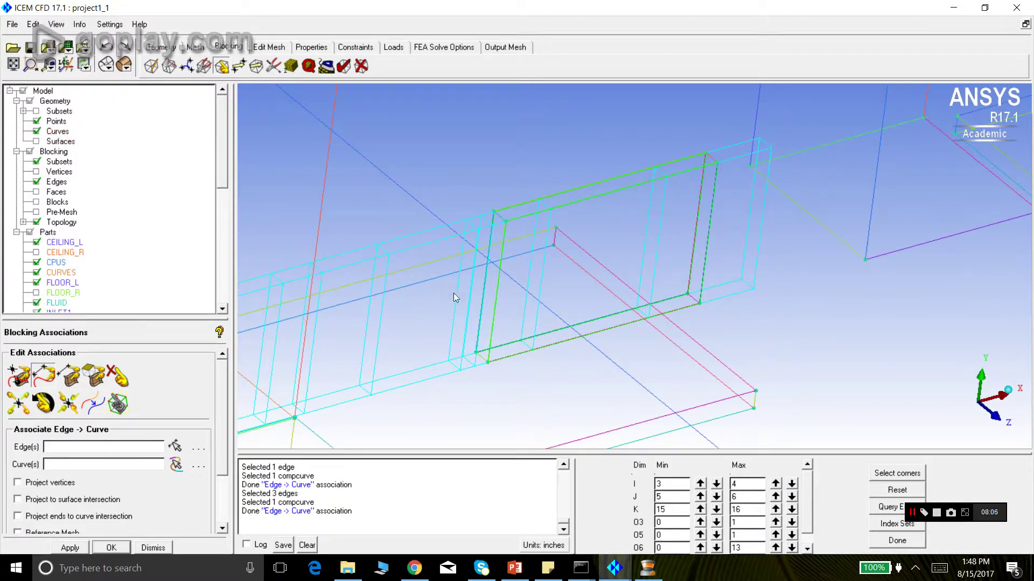
drag(504, 339, 484, 344)
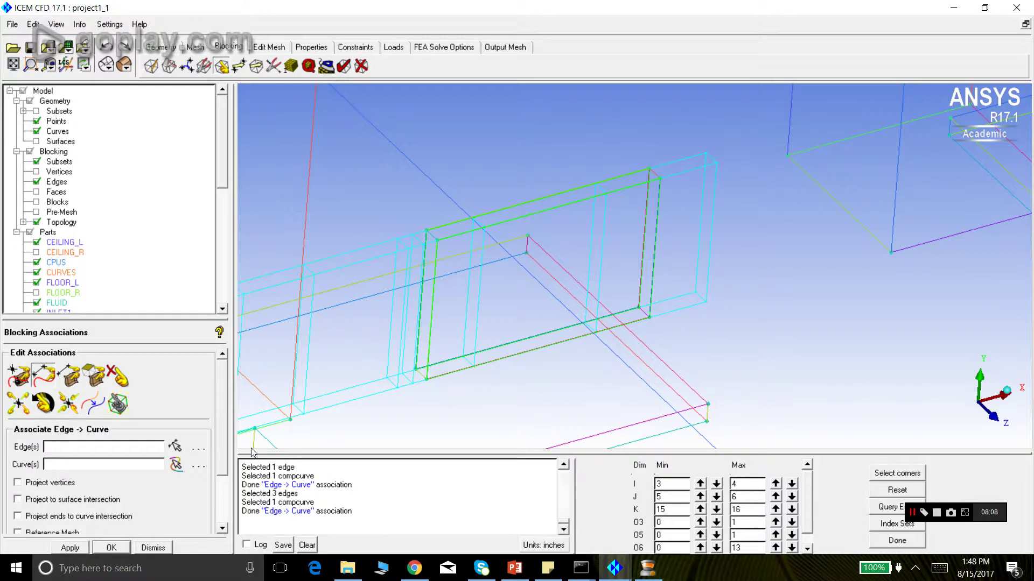
click(175, 446)
click(418, 305)
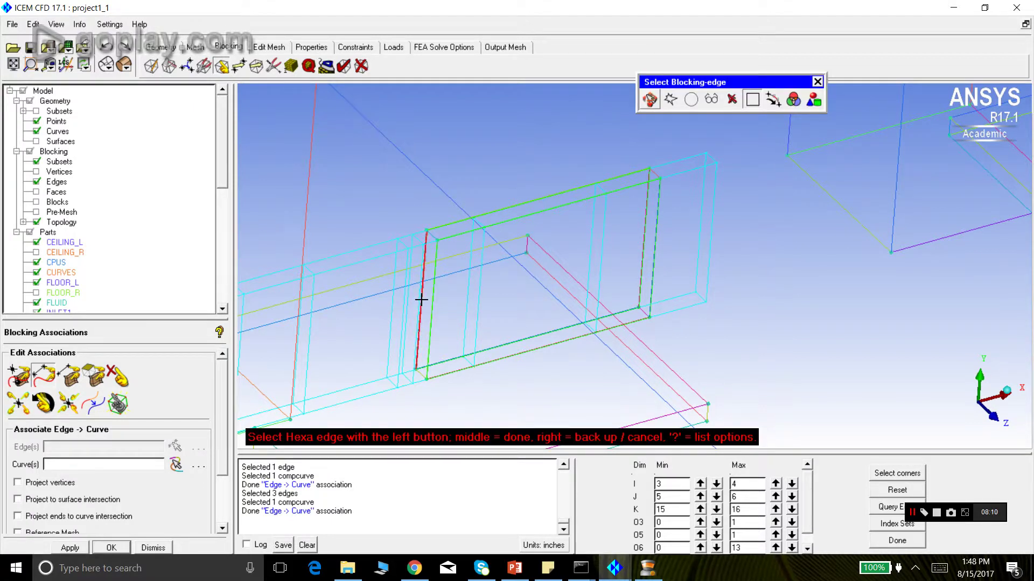
middle_click(408, 175)
click(177, 464)
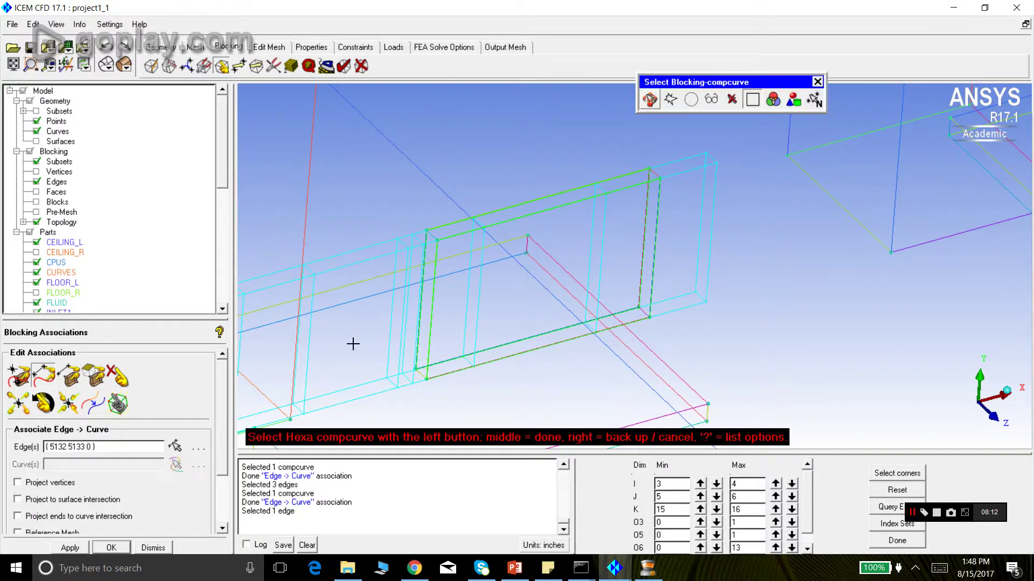
click(420, 270)
middle_click(414, 203)
click(77, 549)
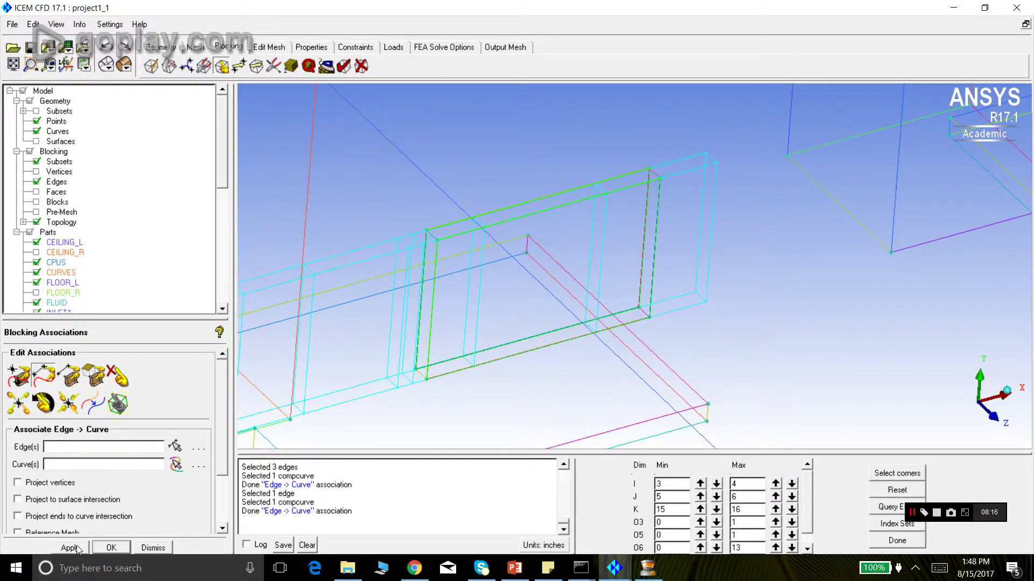
Associate the short bottom block edge across box8's low-X end with the matching box curve
click(37, 131)
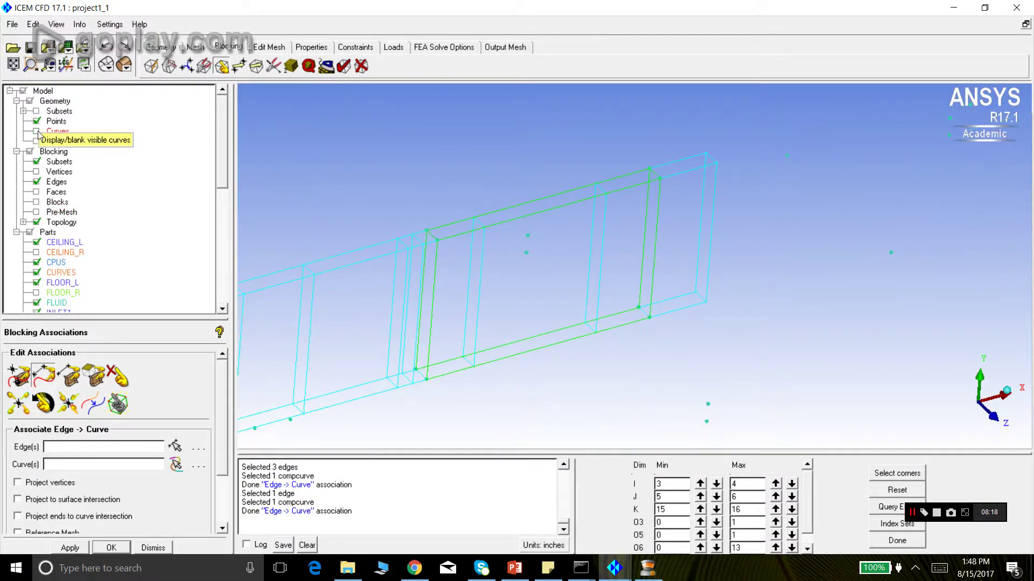
click(37, 132)
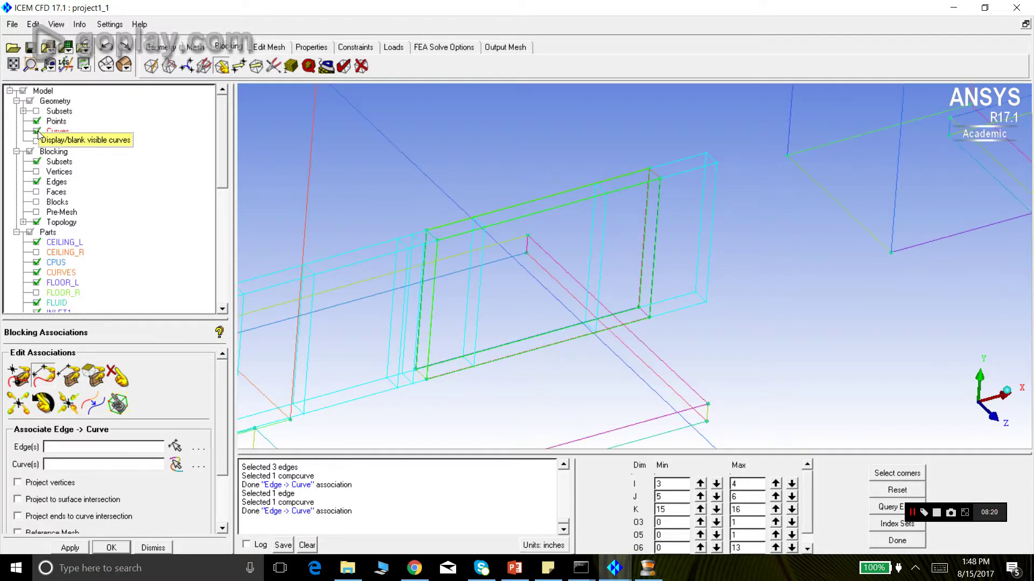
click(174, 447)
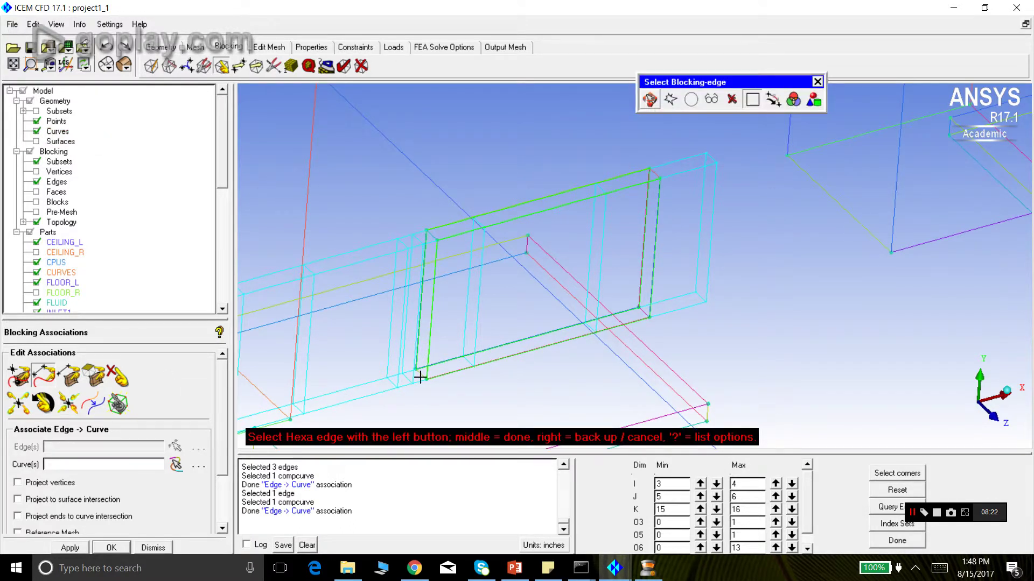
click(448, 322)
middle_click(448, 321)
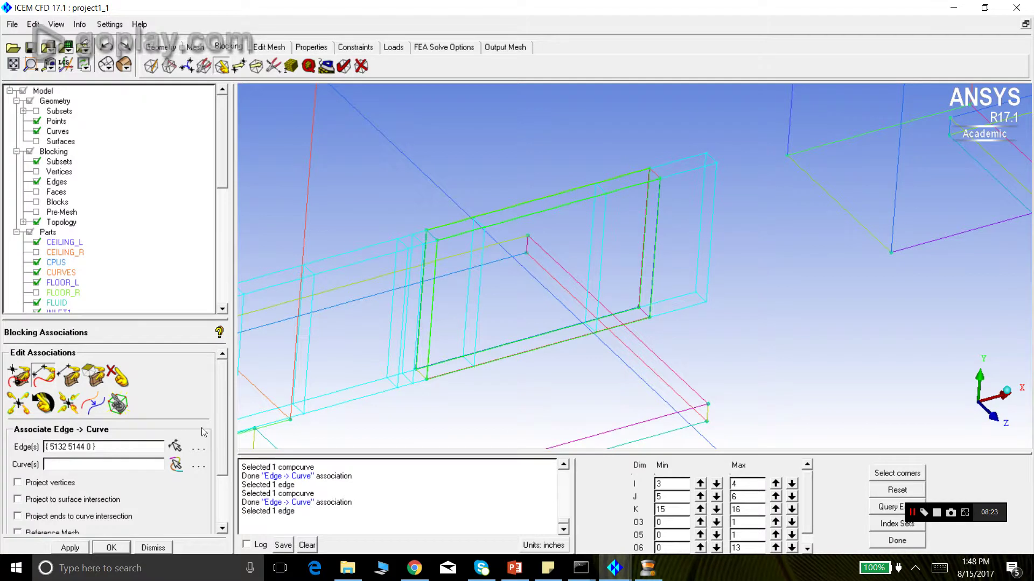
click(176, 464)
click(458, 322)
middle_click(458, 321)
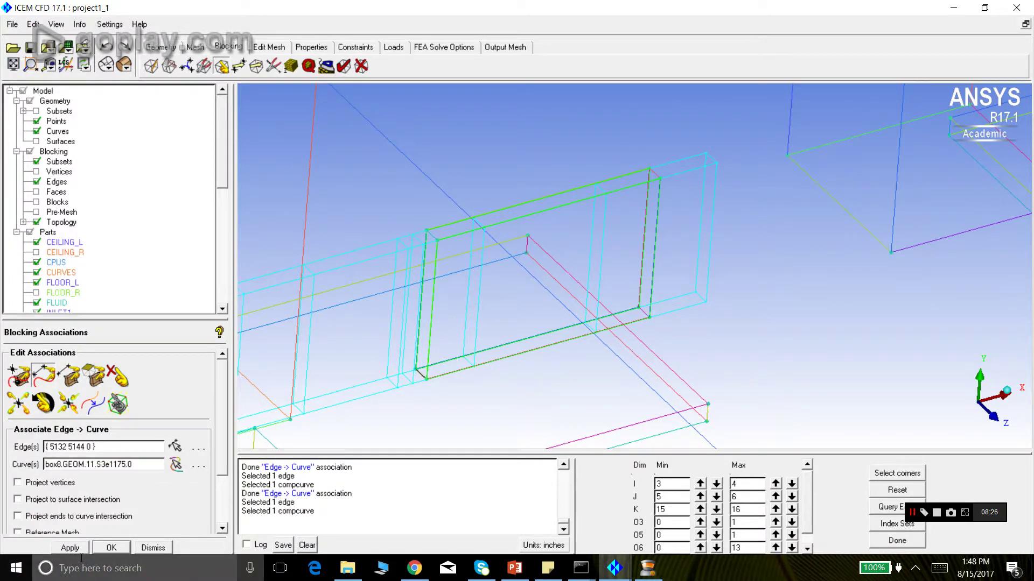
Associate the short bottom block edge across box8's high-X end with its curve, and hide the geometry curves to check the edges
click(36, 132)
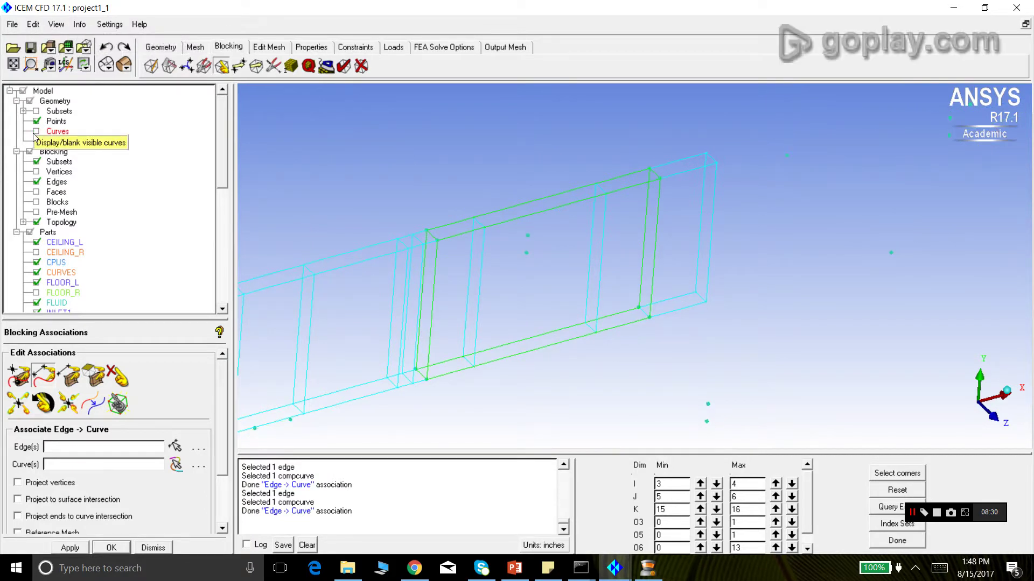
click(35, 133)
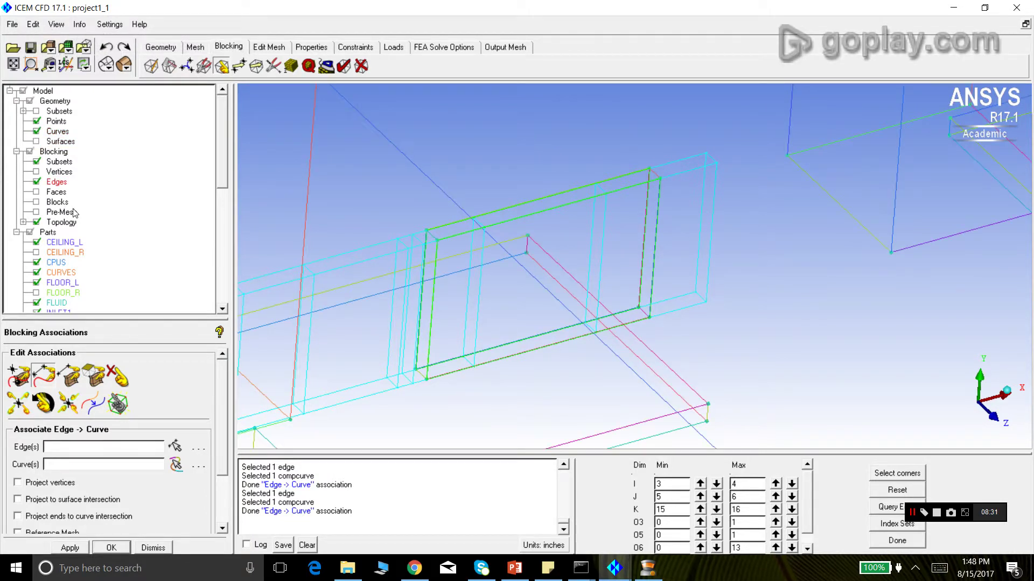
click(175, 446)
click(641, 314)
middle_click(641, 314)
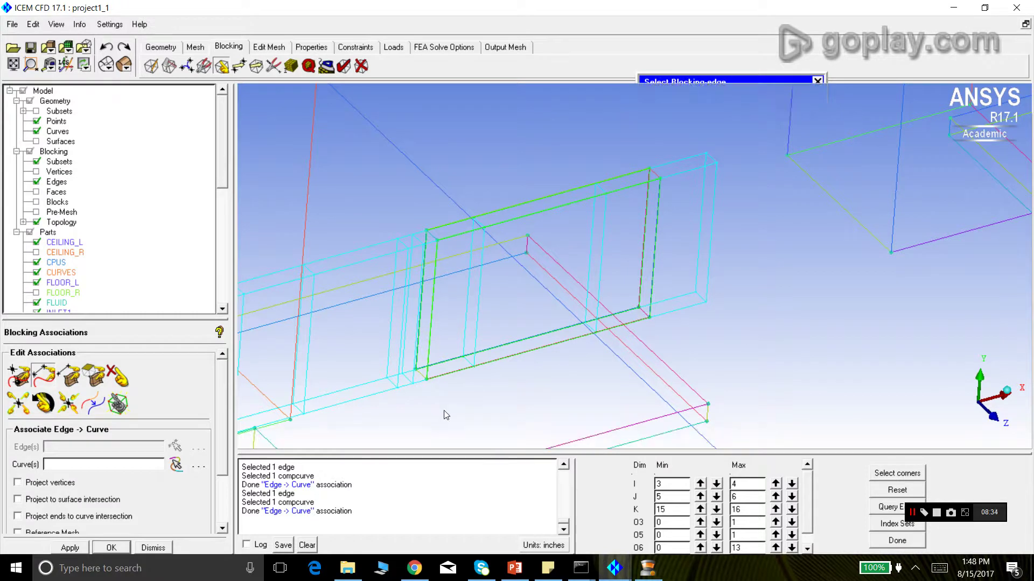
click(175, 465)
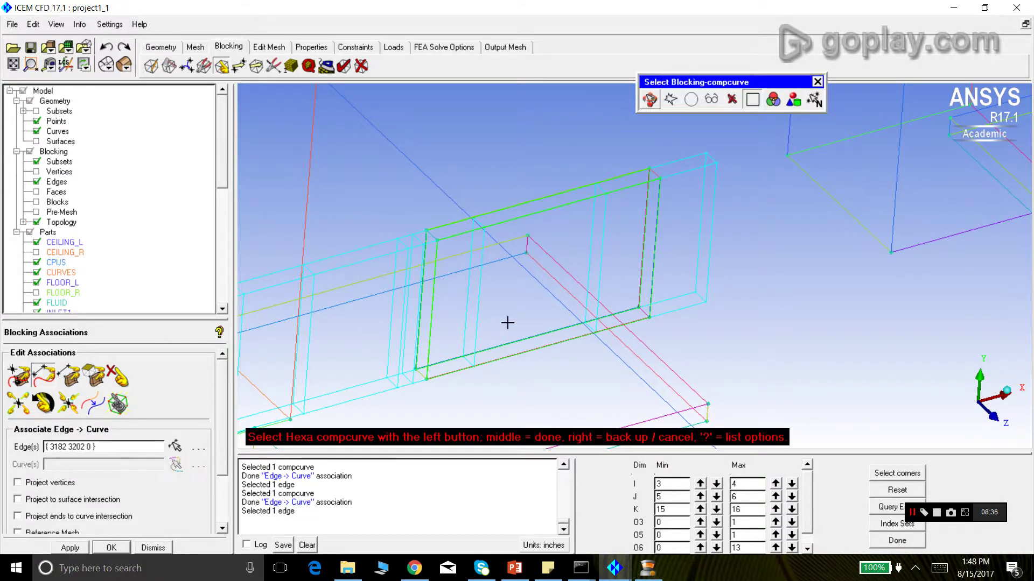
click(523, 397)
middle_click(523, 397)
click(70, 548)
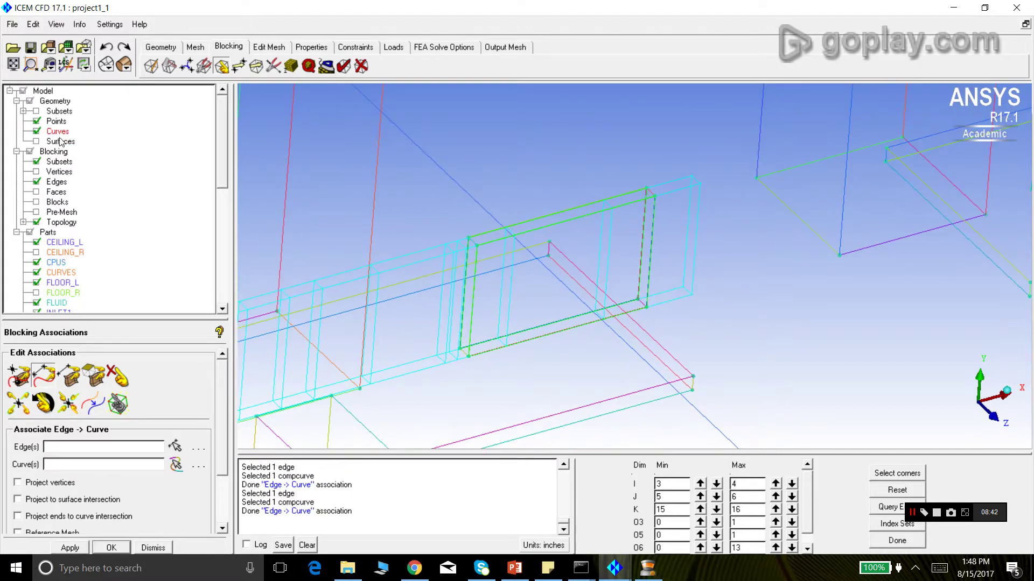
click(36, 132)
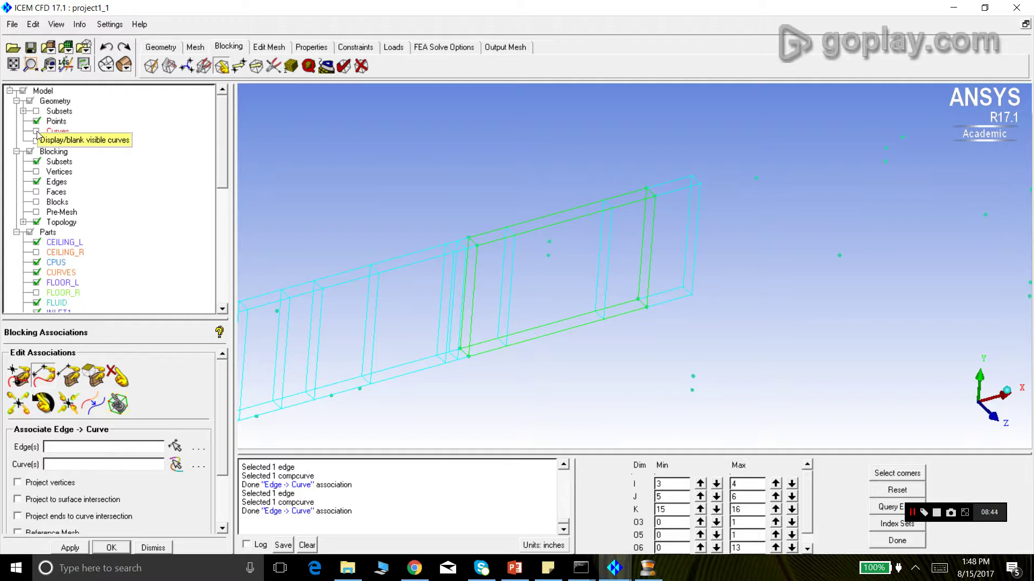
Check the block edge colours around the box at the low-X end of the displayed blocks with the geometry curves hidden
click(38, 132)
click(37, 132)
scroll(431, 249, down, 2)
scroll(431, 248, down, 2)
mouse_move(415, 327)
mouse_down()
mouse_move(435, 348)
mouse_move(423, 328)
mouse_up()
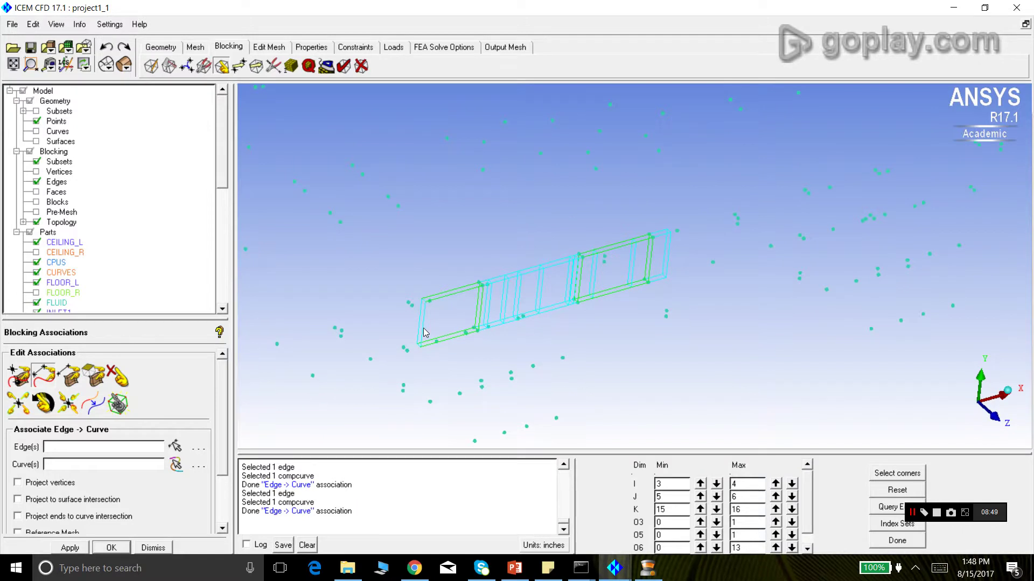
click(31, 64)
drag(399, 283, 471, 378)
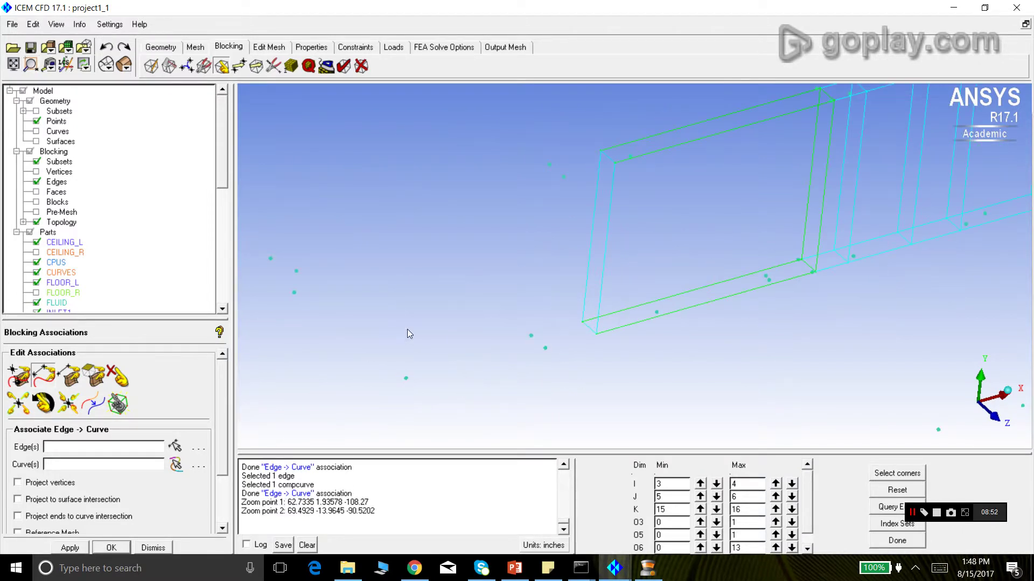
scroll(295, 269, down, 1)
Extend the displayed blocks to a minimum I index of 2 and check the low-X end's edge colours with the curves hidden
click(36, 132)
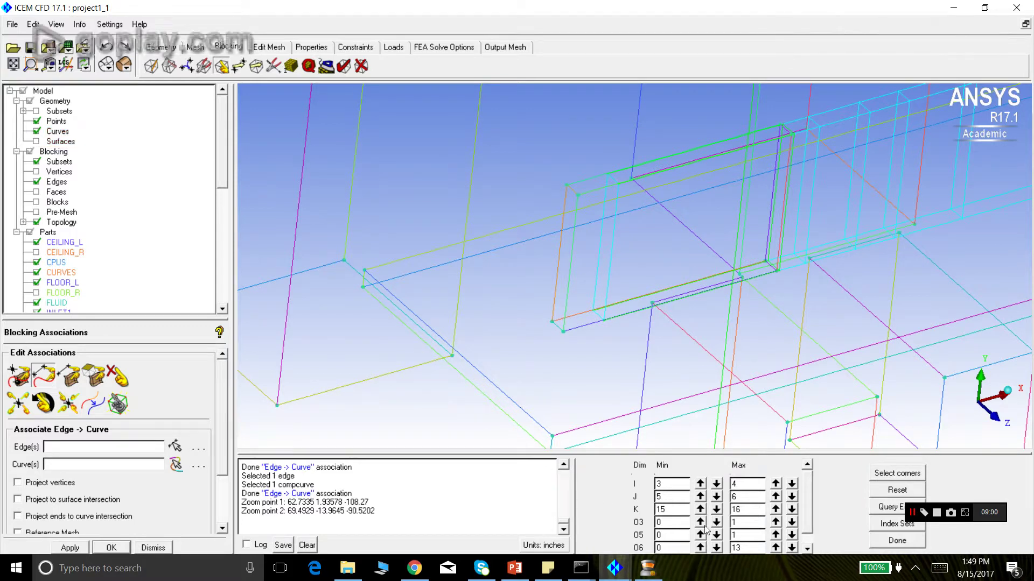
click(717, 485)
click(37, 132)
scroll(488, 294, down, 2)
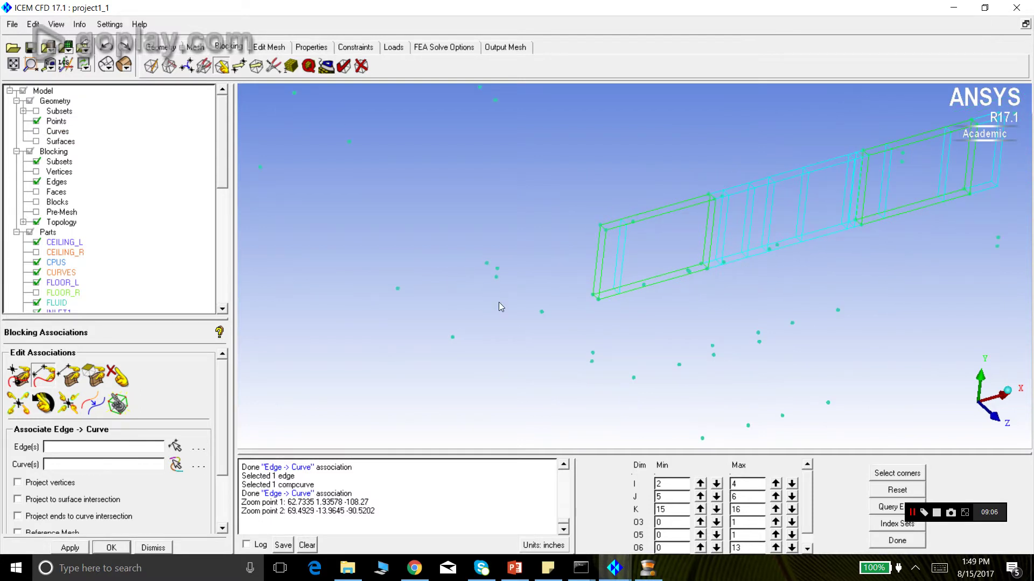
Show the geometry curves and extend the displayed blocks to a minimum J index of 2 and a K range of 14 to 17
scroll(499, 302, up, 2)
click(36, 131)
drag(357, 256, 577, 225)
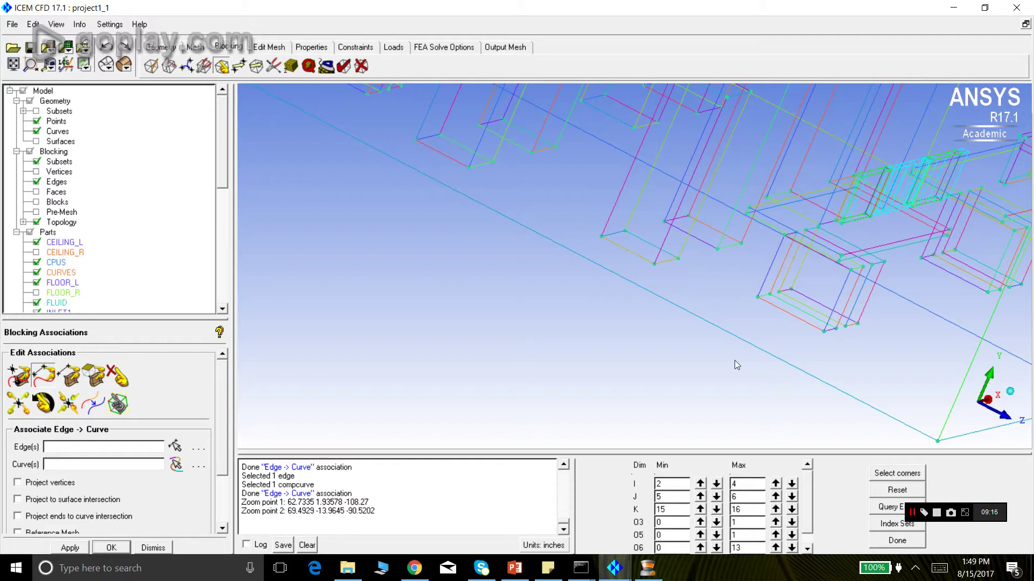
click(716, 496)
click(716, 497)
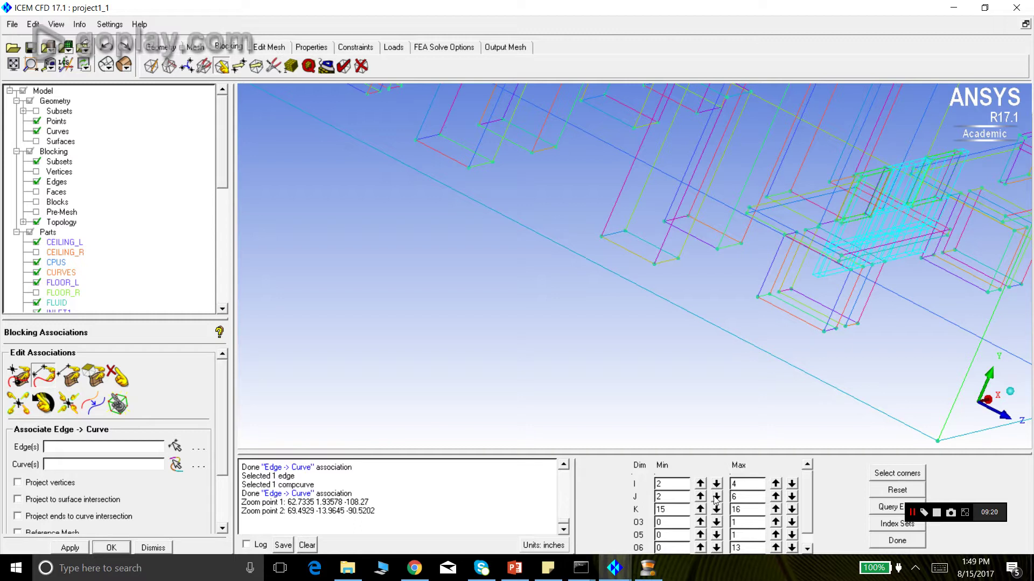
drag(669, 376, 726, 390)
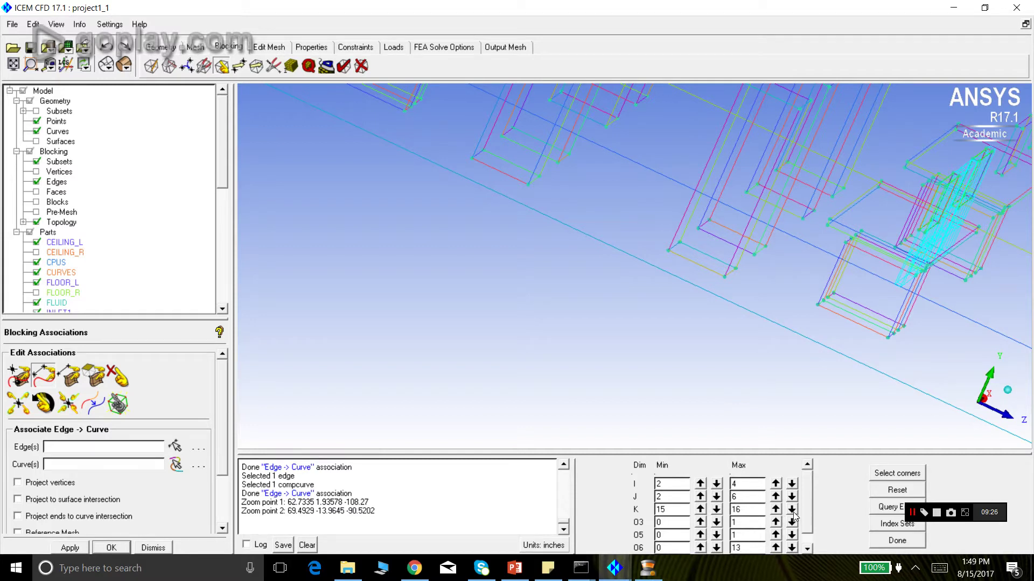
click(717, 510)
drag(739, 369, 771, 365)
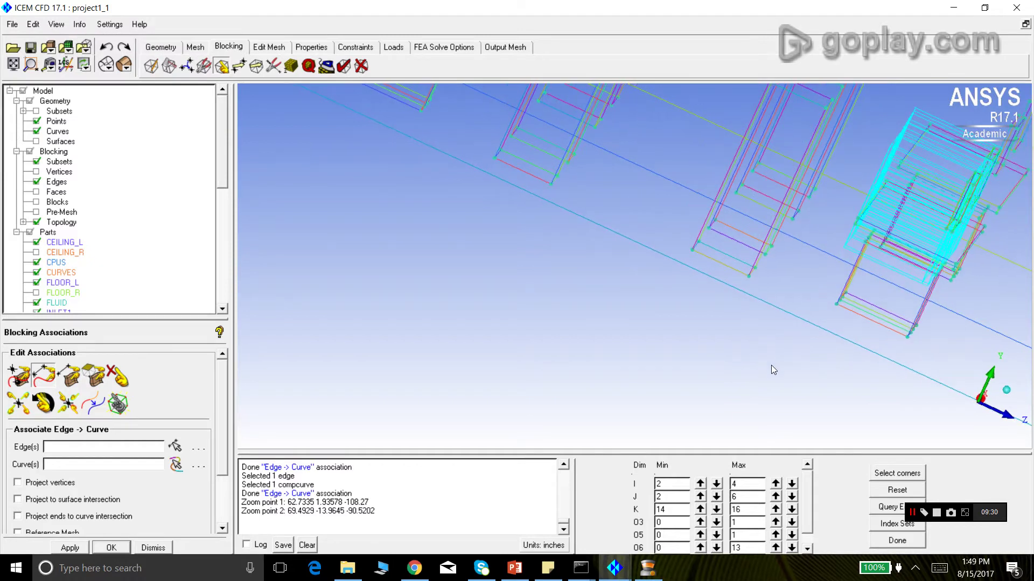
click(775, 510)
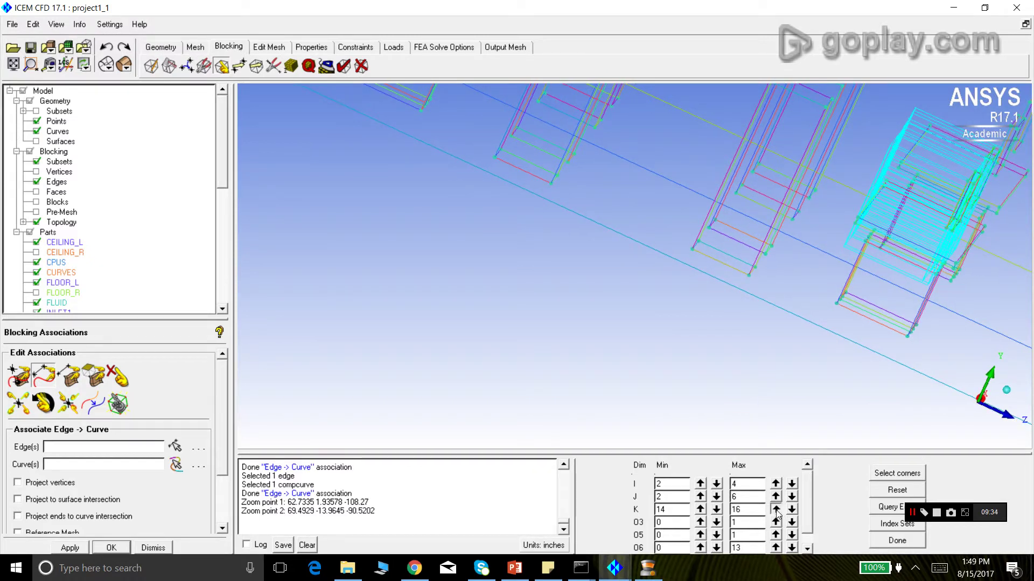
drag(796, 358, 817, 351)
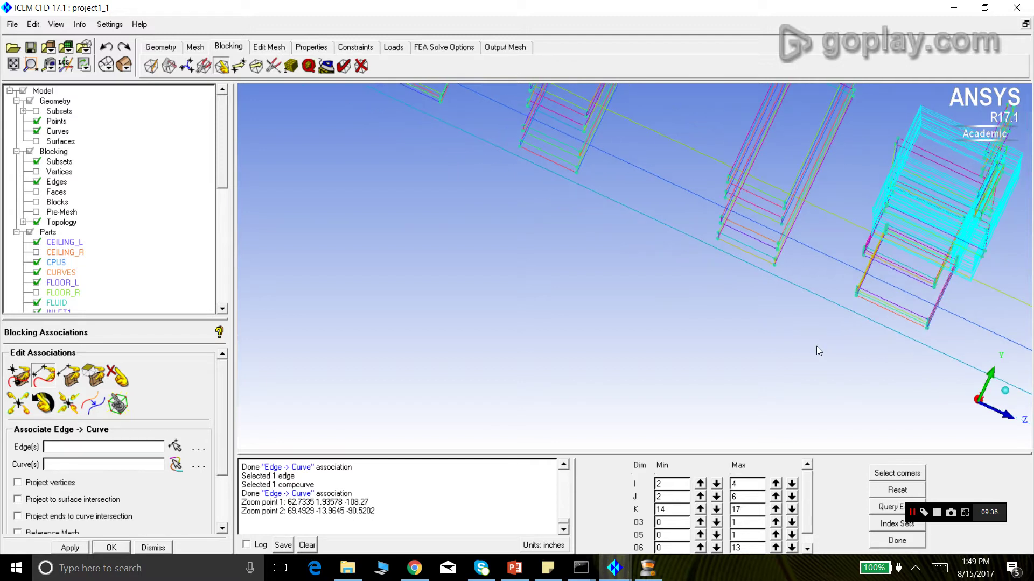
Limit the displayed blocks to J indices 3 to 4 around the flat slab, and lower the minimum I index to 1
click(791, 496)
click(791, 496)
drag(851, 351, 809, 331)
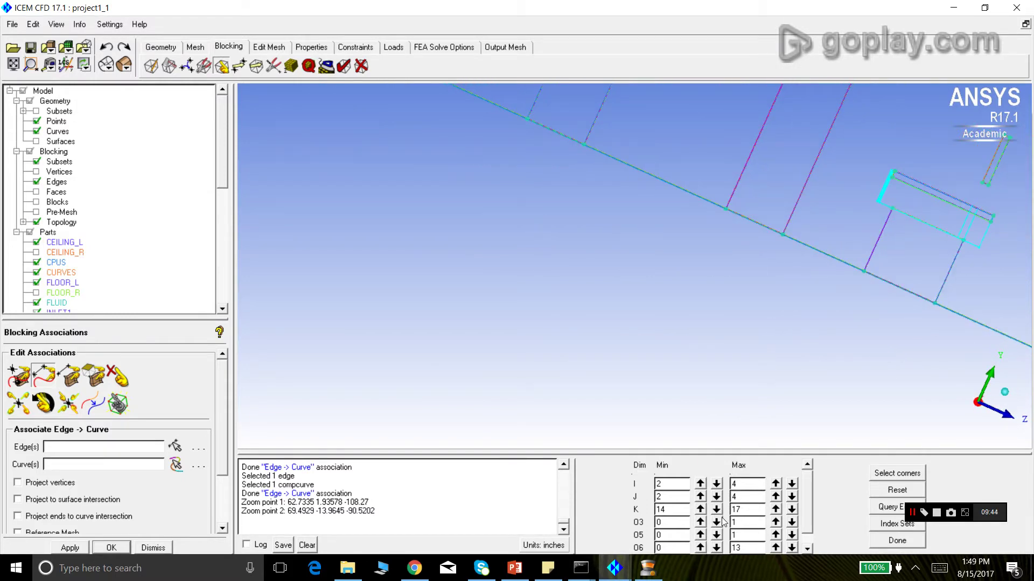
click(700, 496)
drag(888, 323, 681, 357)
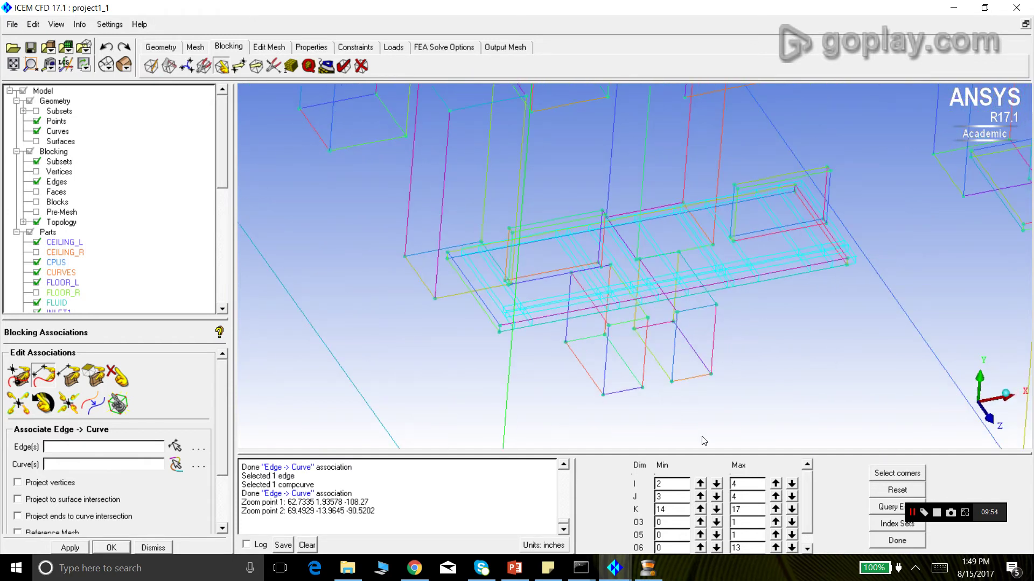
click(716, 484)
drag(641, 361, 556, 300)
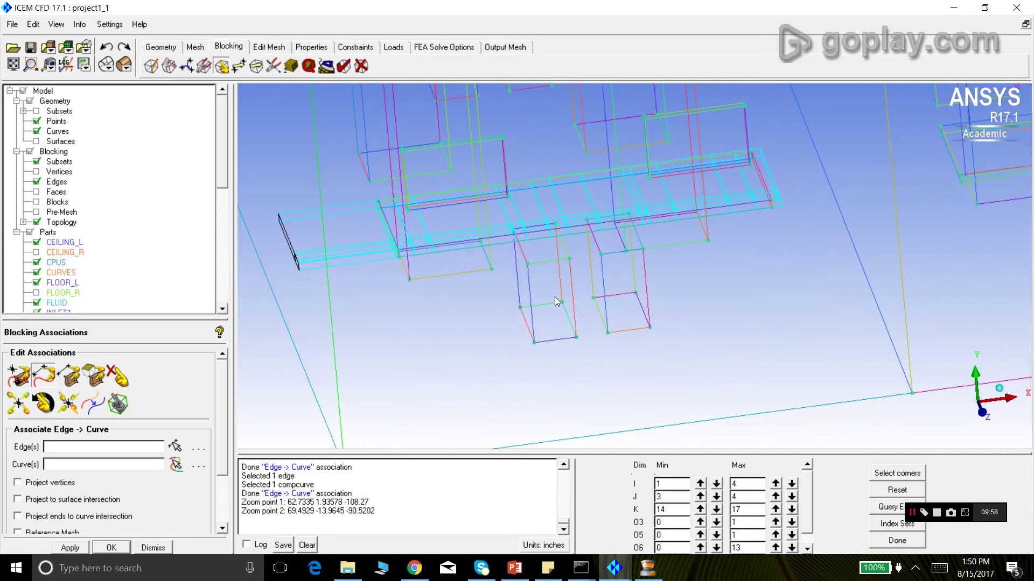